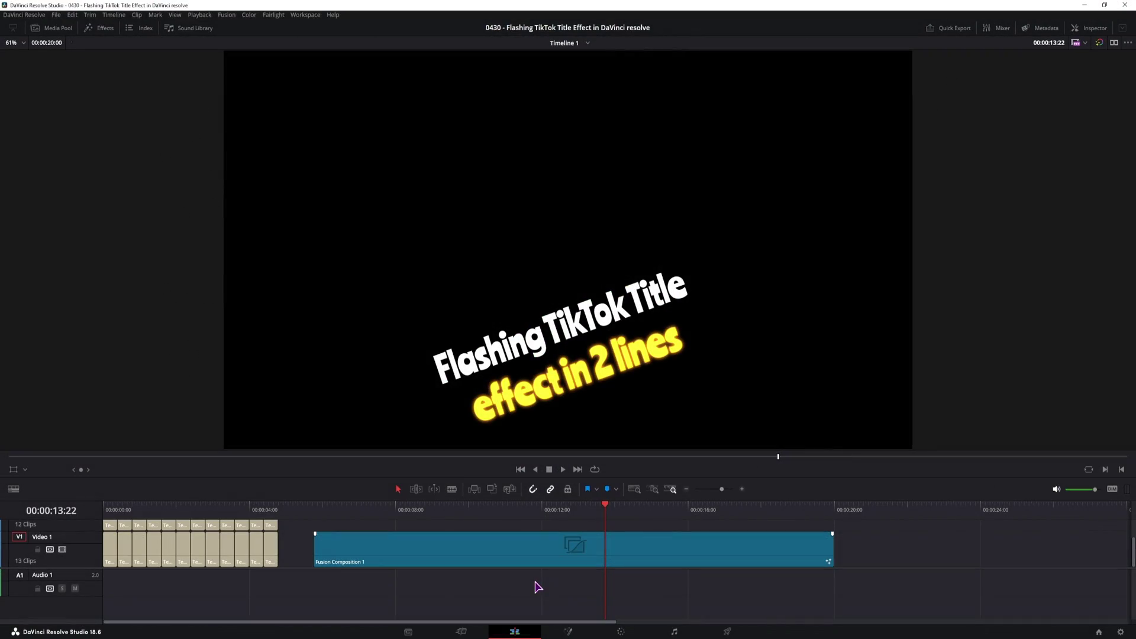
Scrub through the finished flashing two-line title to preview the end result
{"action": "left_click_drag", "start_coordinate": [121, 512], "coordinate": [264, 513]}
{"action": "left_click", "coordinate": [358, 520]}
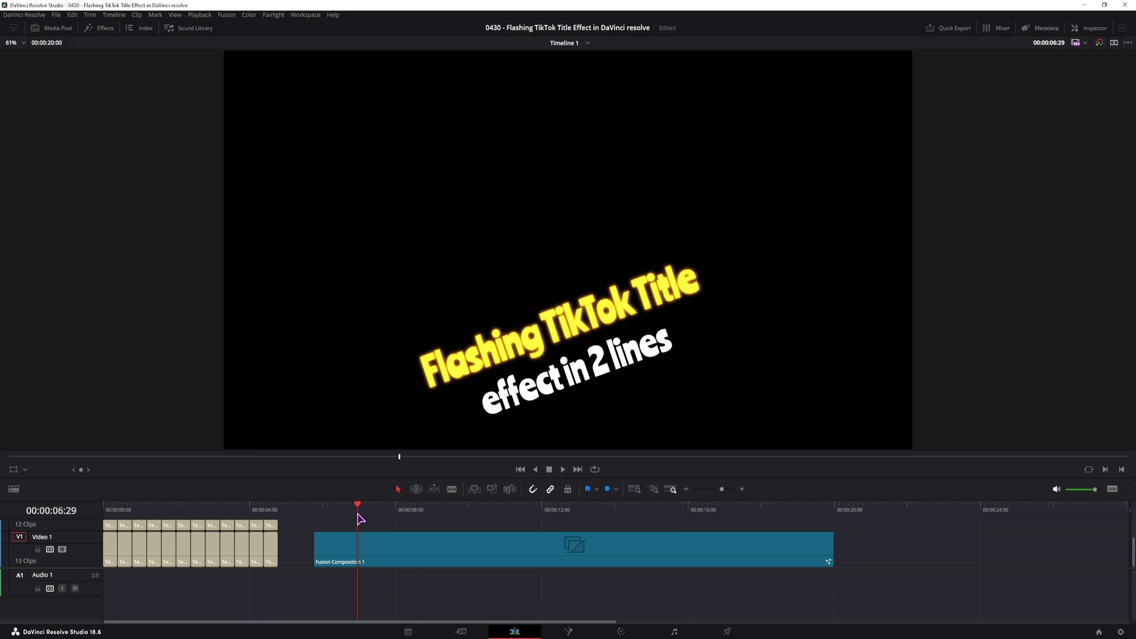
{"action": "mouse_move", "coordinate": [358, 519]}
{"action": "left_mouse_down"}
{"action": "mouse_move", "coordinate": [702, 519]}
{"action": "mouse_move", "coordinate": [338, 523]}
{"action": "left_mouse_up"}
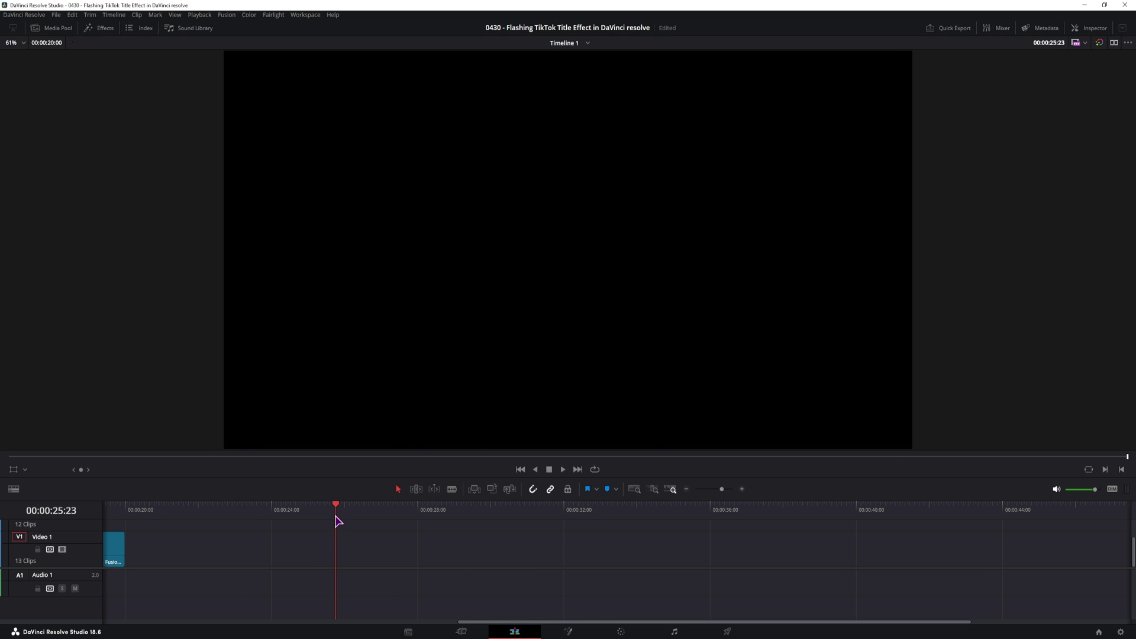
Add a Text title from the Effects library onto Video 1
{"action": "left_click", "coordinate": [104, 28]}
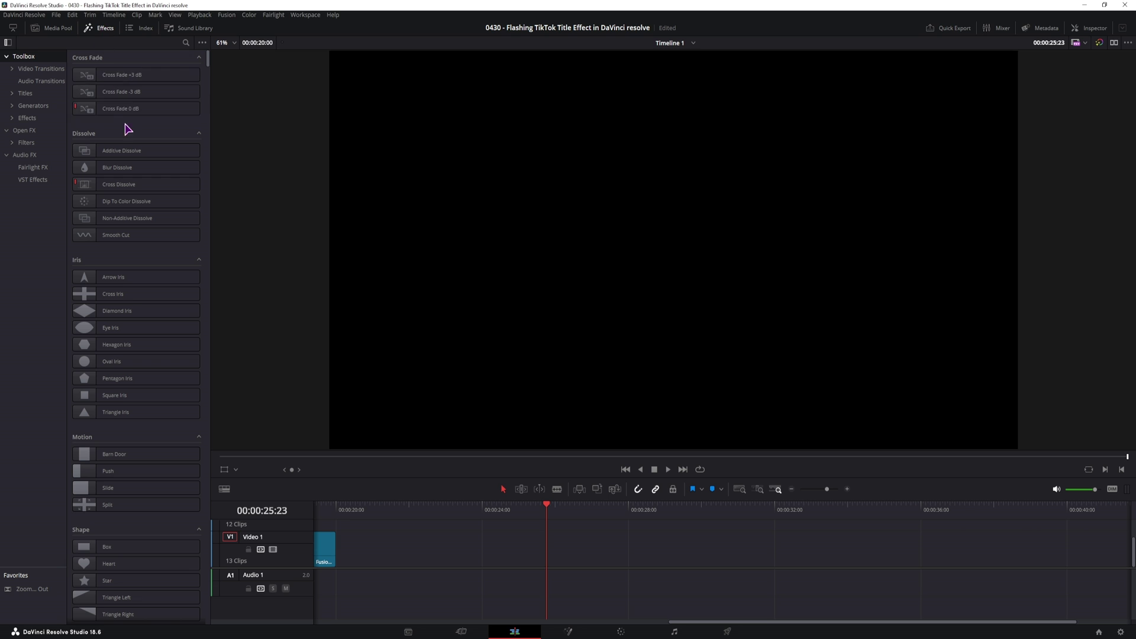
{"action": "left_click", "coordinate": [186, 42]}
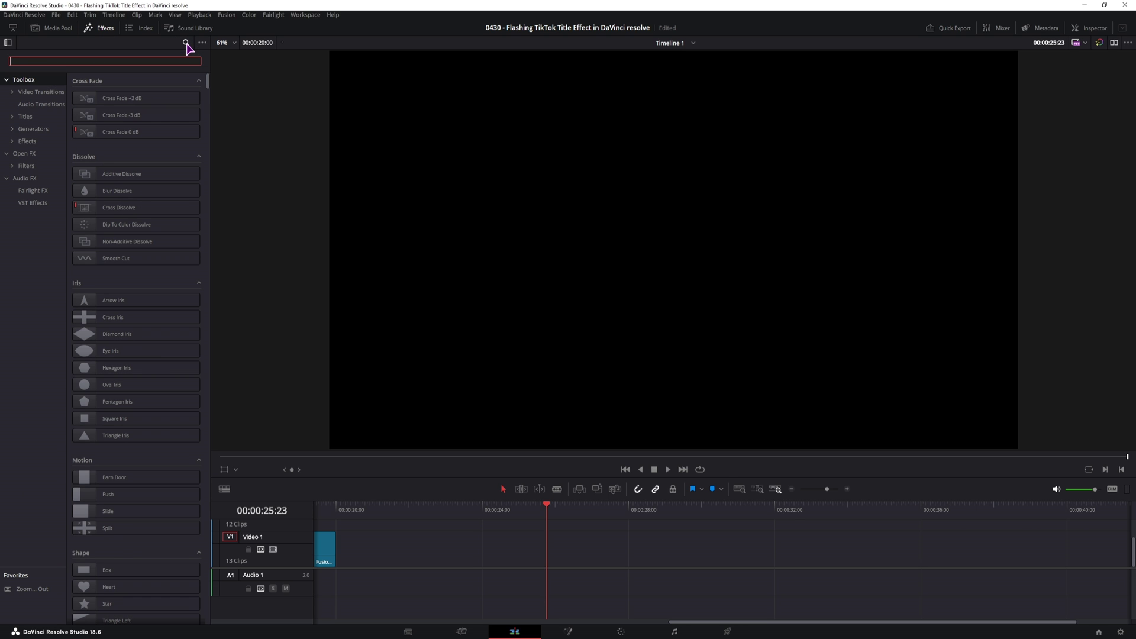
{"action": "type", "text": "text"}
{"action": "left_click_drag", "start_coordinate": [125, 102], "coordinate": [590, 558]}
{"action": "left_click", "coordinate": [438, 556]}
Make the title read 'TikTok Title' in Blackout Sunrise, size 93, rotated 7 degrees
{"action": "left_click", "coordinate": [1093, 30]}
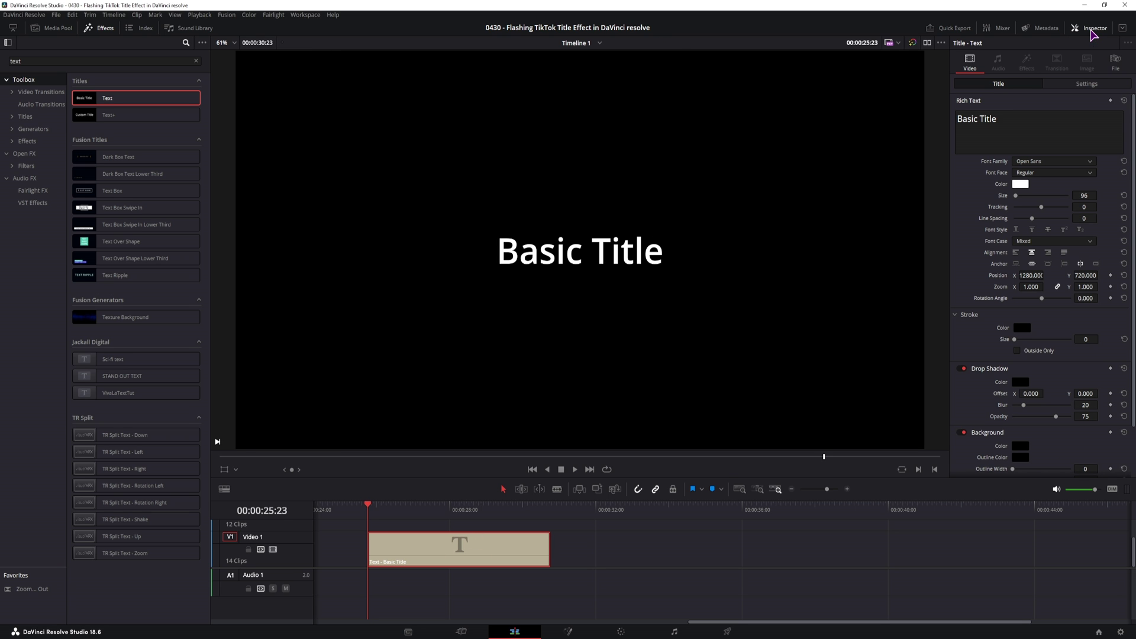
{"action": "triple_click", "coordinate": [1019, 121]}
{"action": "type", "text": "TikTok Title"}
{"action": "left_click", "coordinate": [1082, 163]}
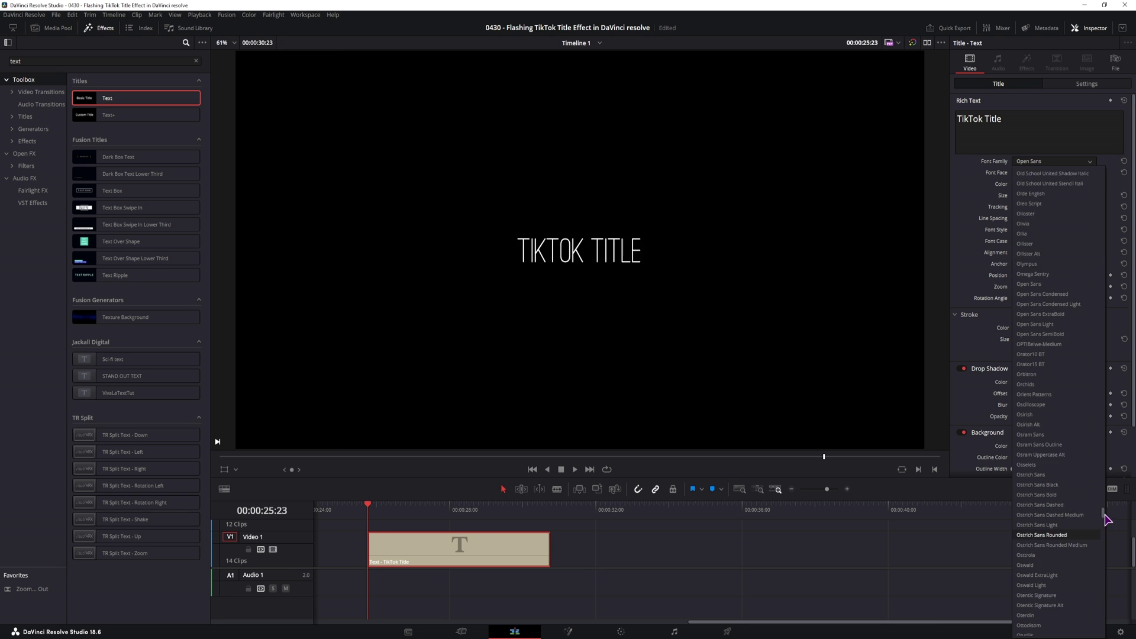
{"action": "left_click", "coordinate": [1077, 261]}
{"action": "left_click_drag", "start_coordinate": [1084, 195], "coordinate": [1098, 195]}
{"action": "left_click_drag", "start_coordinate": [1086, 298], "coordinate": [1091, 298]}
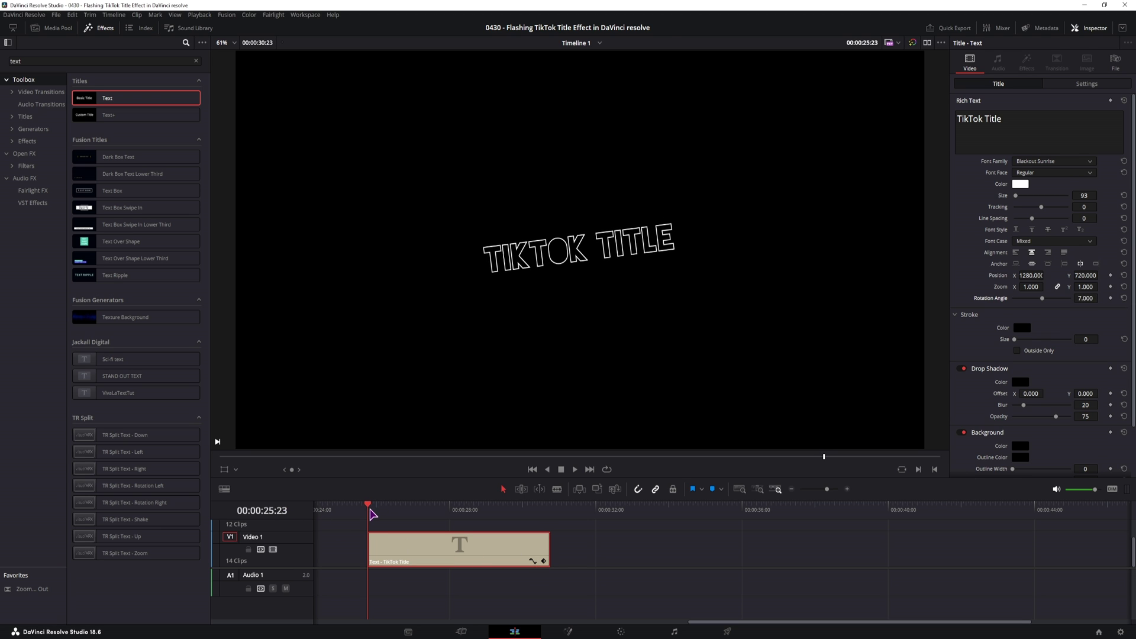
Snap the title clip's start to 26:00 and trim it to 8 frames
{"action": "key", "text": "Right"}
{"action": "key", "text": "Right"}
{"action": "key", "text": "Right"}
{"action": "key", "text": "Right"}
{"action": "key", "text": "Right"}
{"action": "key", "text": "Right"}
{"action": "key", "text": "Right"}
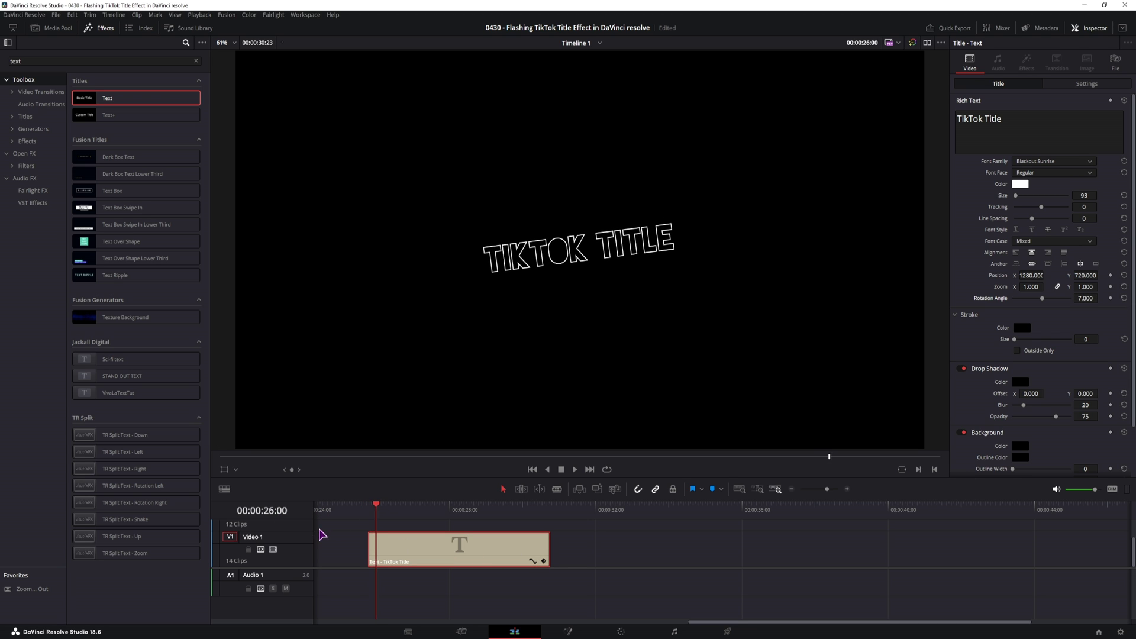
{"action": "left_click_drag", "start_coordinate": [383, 540], "coordinate": [391, 540]}
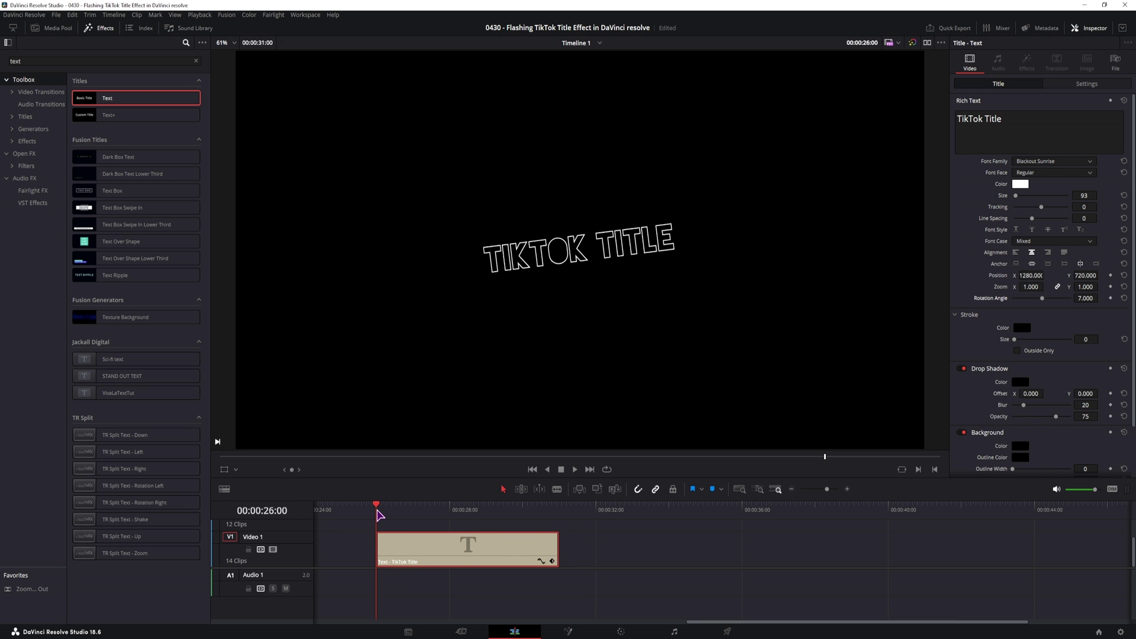
{"action": "key", "text": "Right"}
{"action": "key", "text": "Right"}
{"action": "key", "text": "Right"}
{"action": "key", "text": "Right"}
{"action": "key", "text": "Right"}
{"action": "key", "text": "Right"}
{"action": "key", "text": "Right"}
{"action": "key", "text": "Right"}
{"action": "left_click_drag", "start_coordinate": [554, 549], "coordinate": [392, 557]}
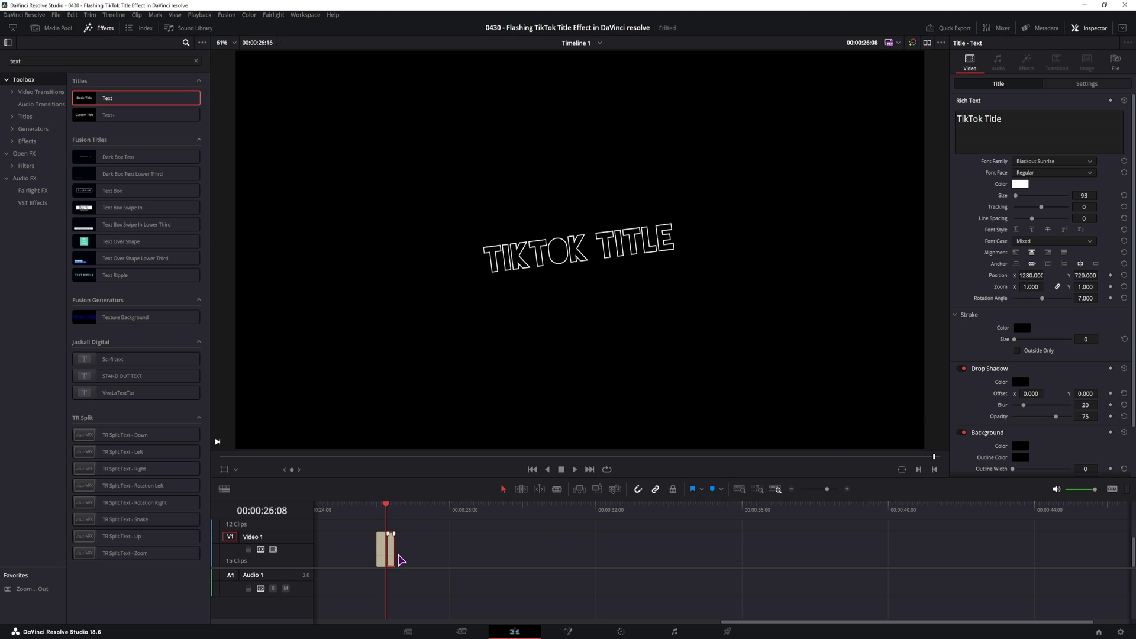
Restyle the duplicate yellow in Blackout 2AM at size 100, then copy the pair along Video 1
{"action": "left_click", "coordinate": [1021, 184]}
{"action": "left_click", "coordinate": [637, 249]}
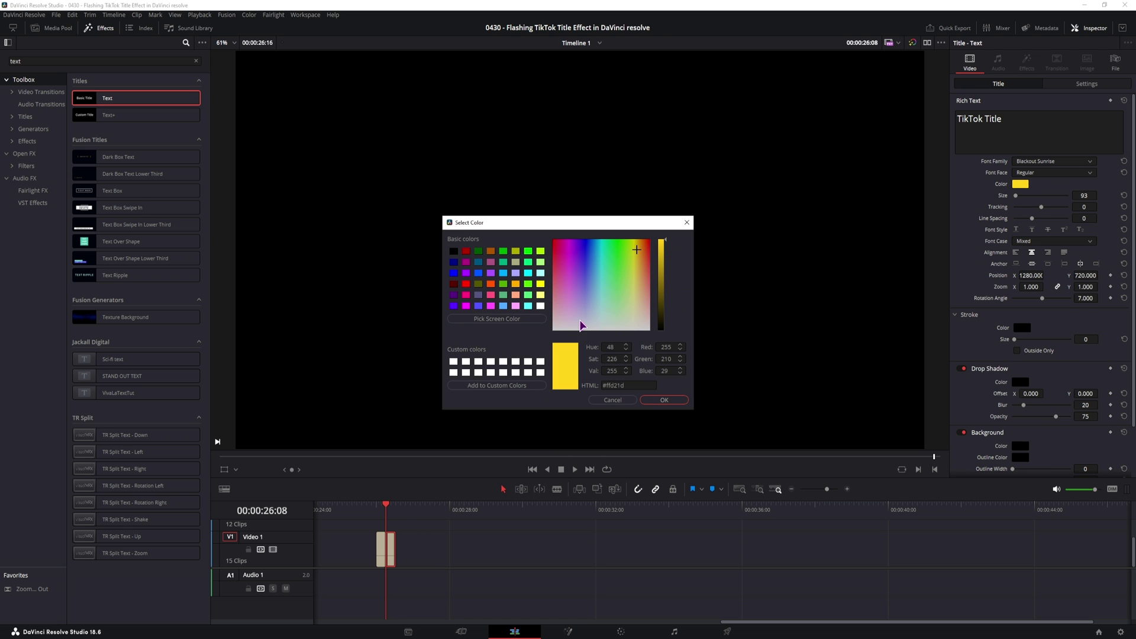
{"action": "left_click", "coordinate": [664, 401]}
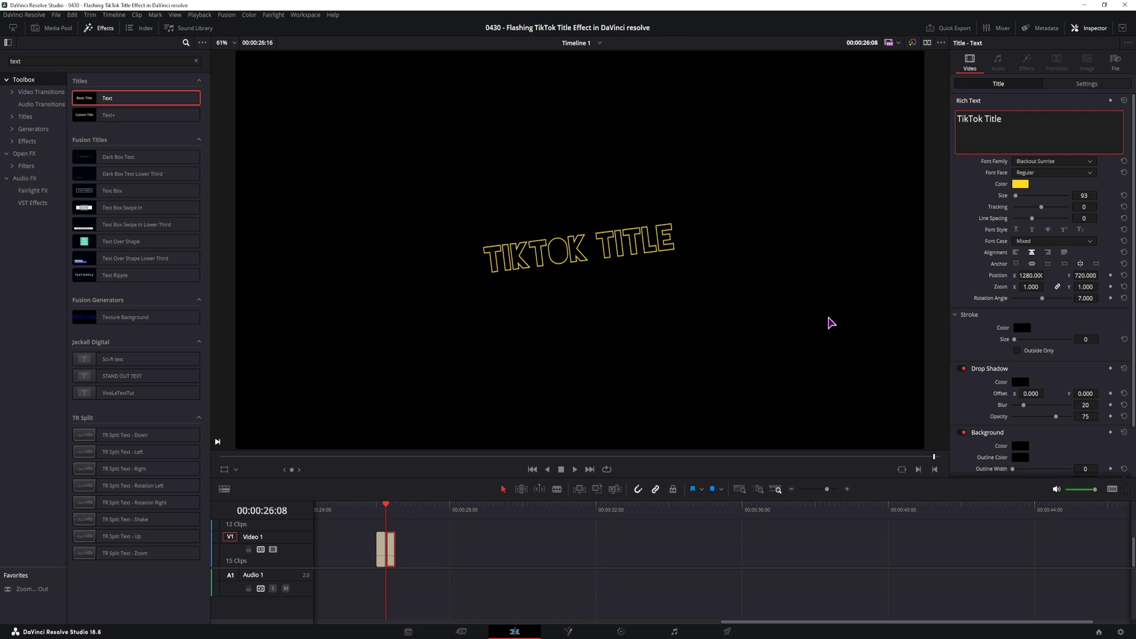
{"action": "left_click", "coordinate": [1060, 163]}
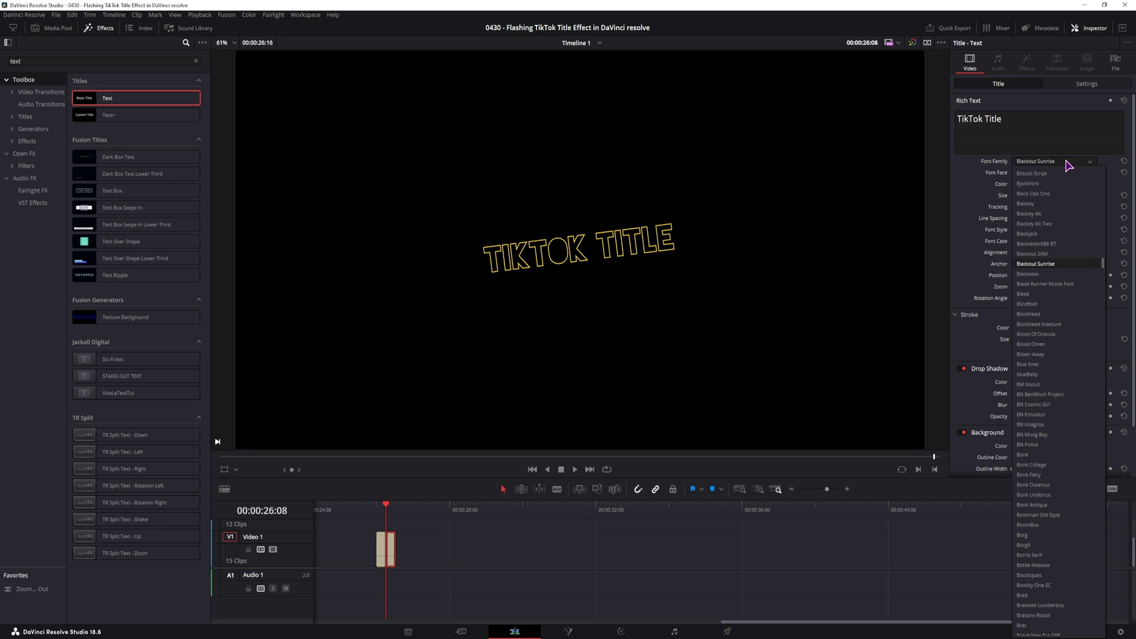
{"action": "left_click", "coordinate": [1032, 253]}
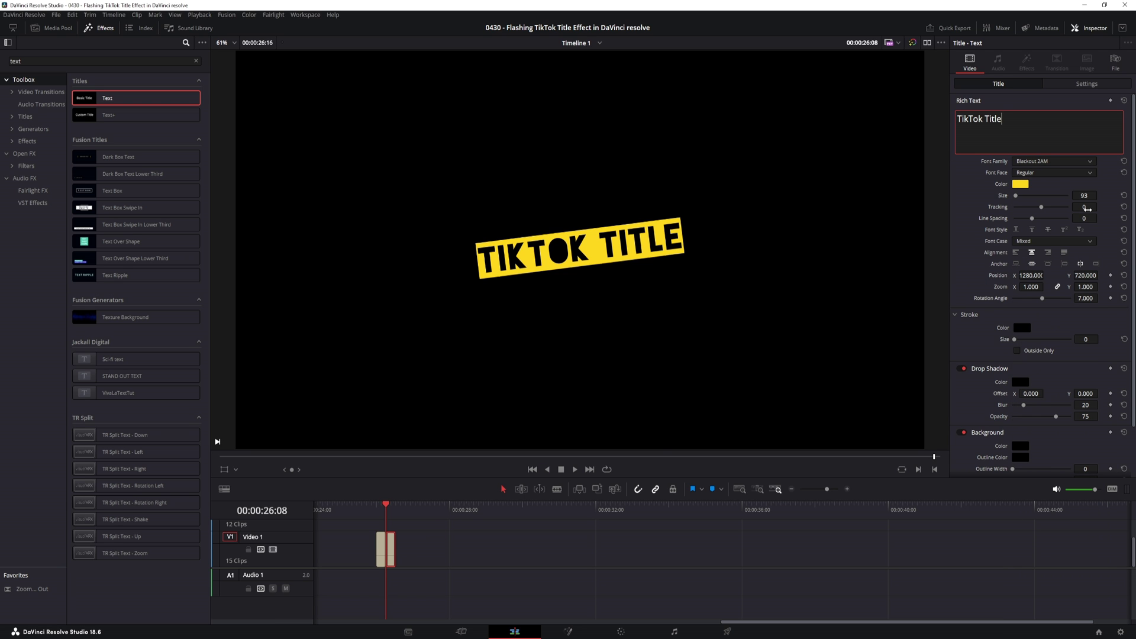
{"action": "left_click_drag", "start_coordinate": [1086, 195], "coordinate": [1103, 195]}
{"action": "left_click_drag", "start_coordinate": [390, 550], "coordinate": [363, 561]}
Copy the alternating title clips repeatedly along Video 1, play them back, and return to the start
{"action": "left_click", "coordinate": [579, 551]}
{"action": "left_click_drag", "start_coordinate": [533, 560], "coordinate": [682, 556]}
{"action": "key", "text": "space"}
{"action": "key", "text": "space"}
{"action": "scroll", "coordinate": [740, 541], "scroll_direction": "up", "scroll_amount": 2}
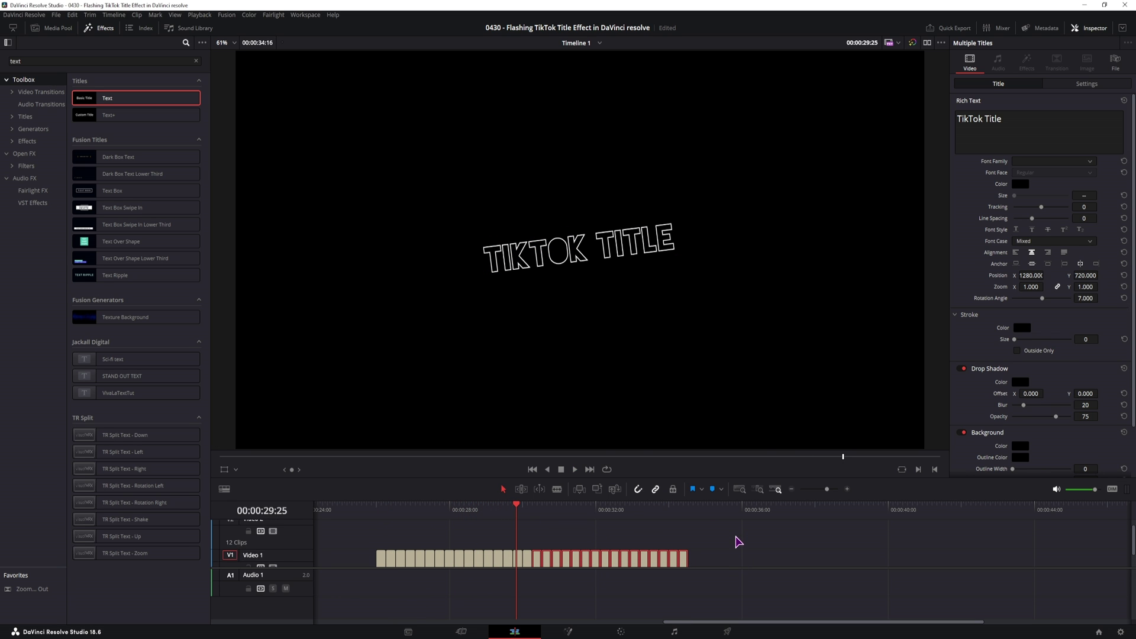
{"action": "left_click", "coordinate": [376, 508]}
{"action": "left_click", "coordinate": [382, 556]}
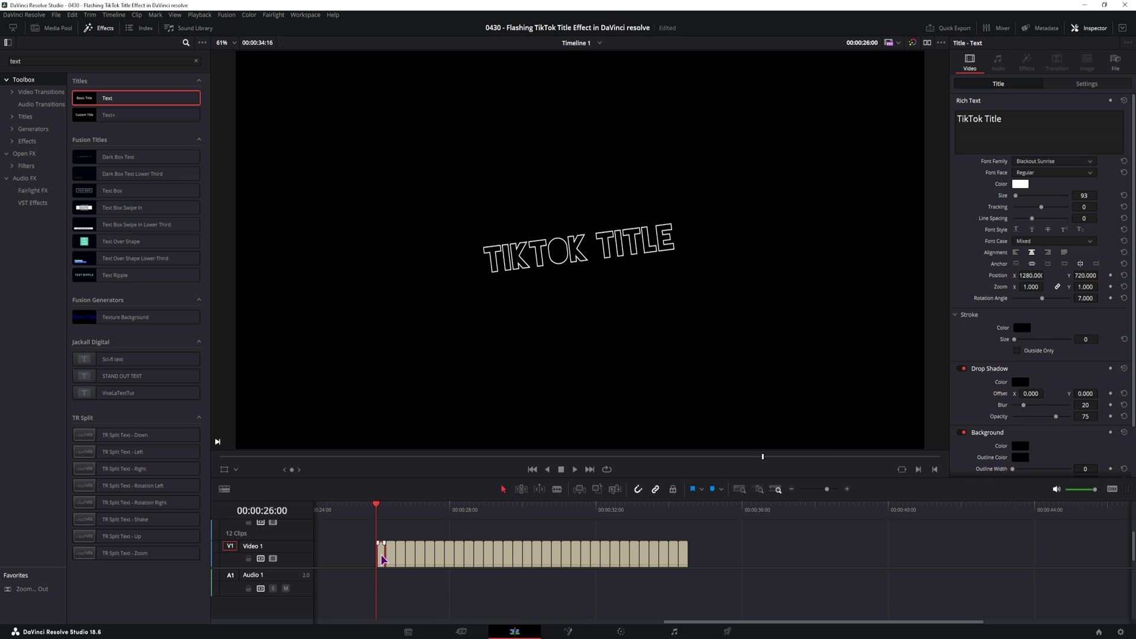
Copy the white-outline clip onto Video 2 at Y 564, then copy the yellow clip up too
{"action": "left_click_drag", "start_coordinate": [382, 559], "coordinate": [383, 543]}
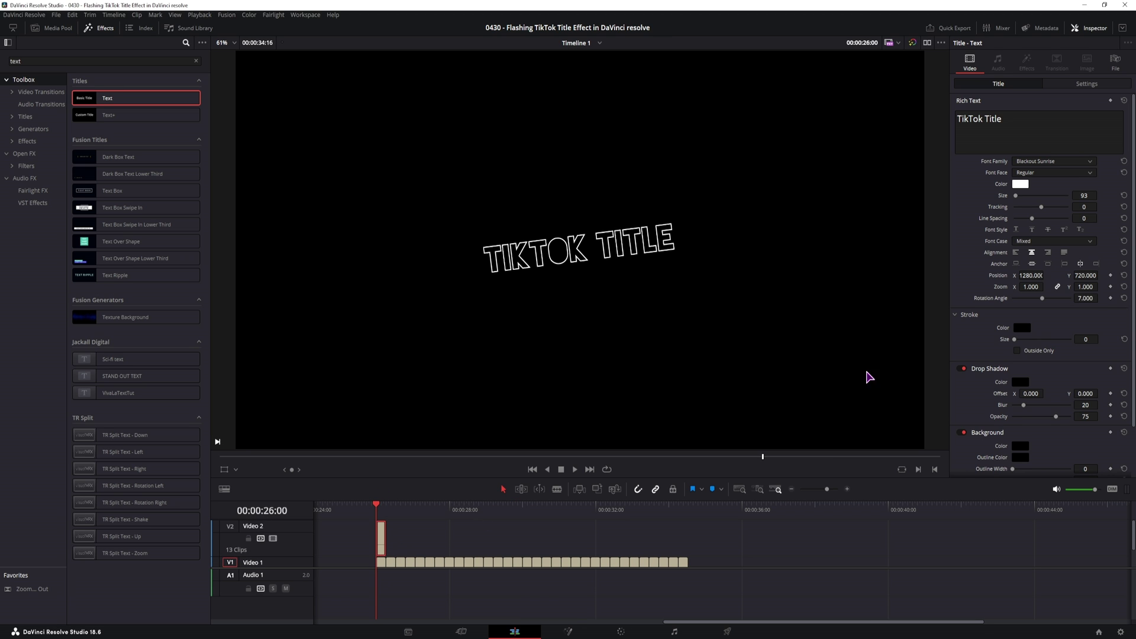
{"action": "left_click_drag", "start_coordinate": [1086, 275], "coordinate": [452, 421]}
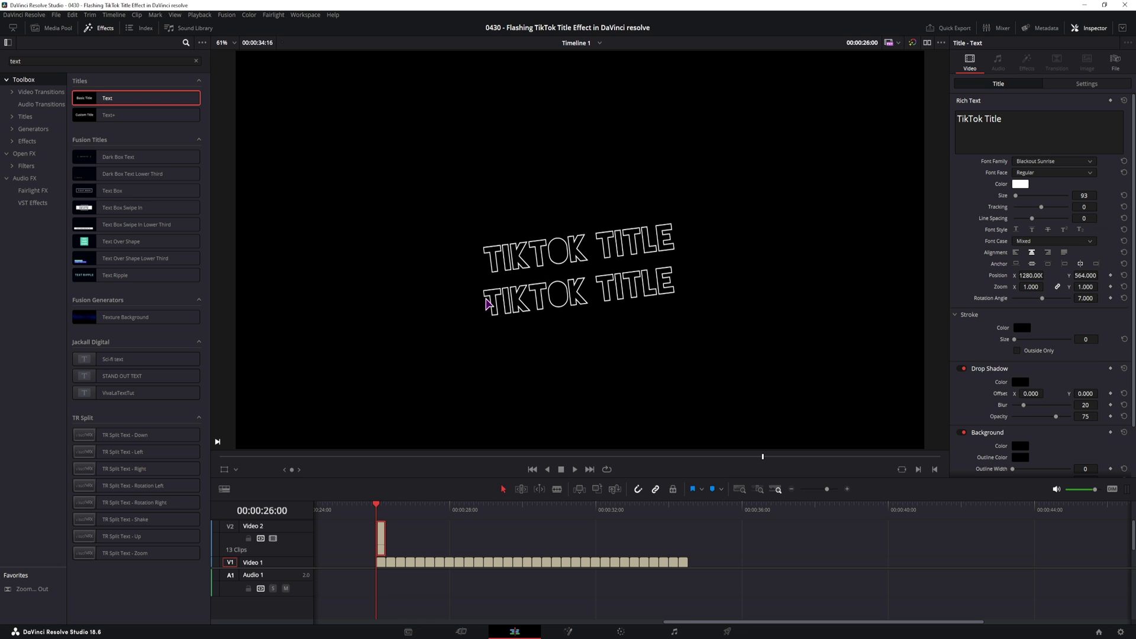
{"action": "left_click", "coordinate": [394, 563]}
{"action": "left_click_drag", "start_coordinate": [393, 564], "coordinate": [391, 533]}
Set the yellow Video 2 clip's Y position to 564 as well
{"action": "key", "text": "Down"}
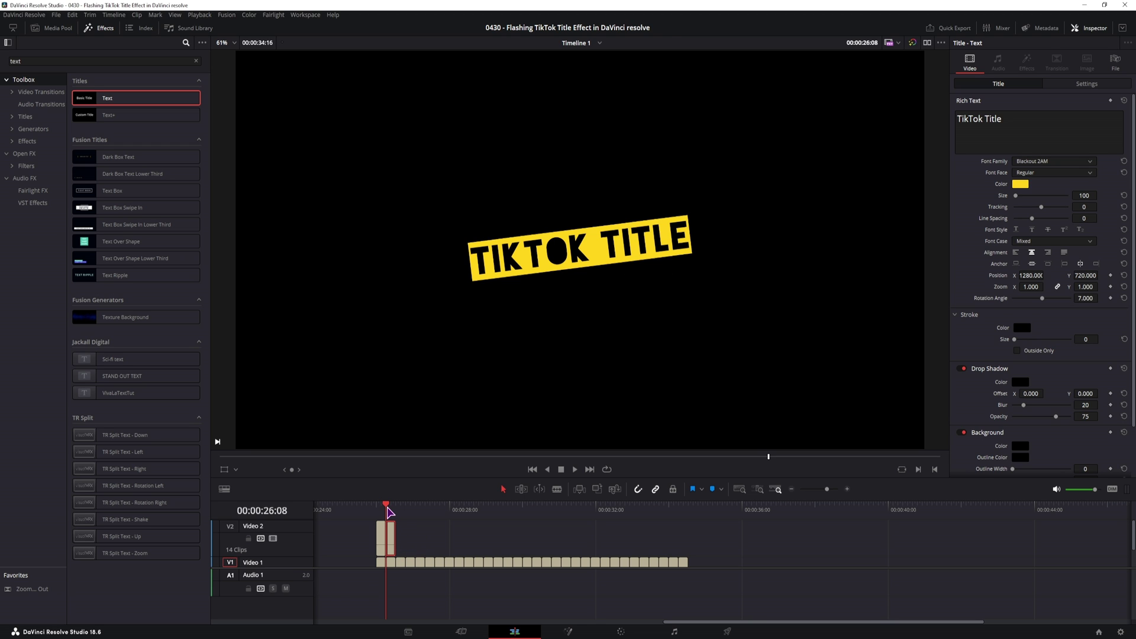
{"action": "left_click", "coordinate": [382, 536]}
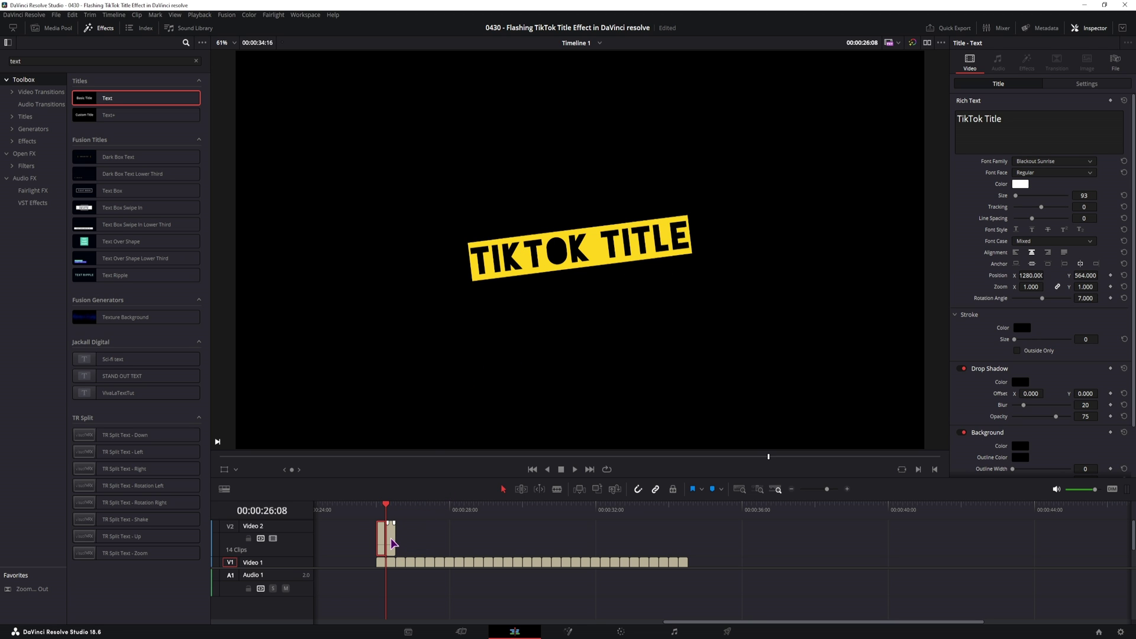
{"action": "left_click", "coordinate": [379, 509]}
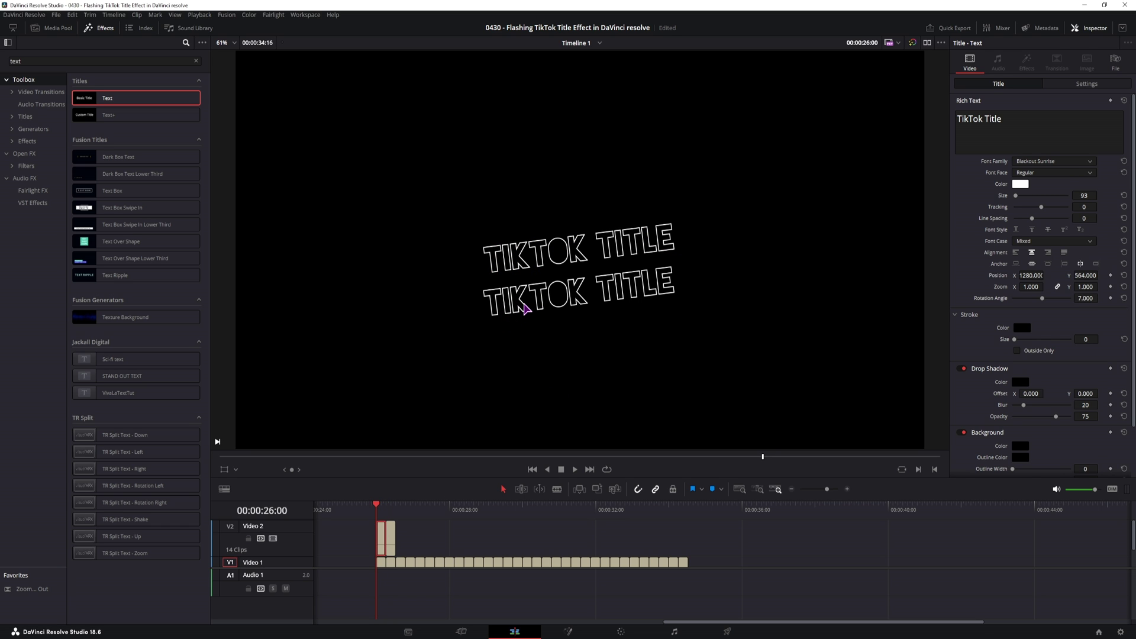
{"action": "left_click", "coordinate": [391, 539]}
{"action": "left_click", "coordinate": [390, 511]}
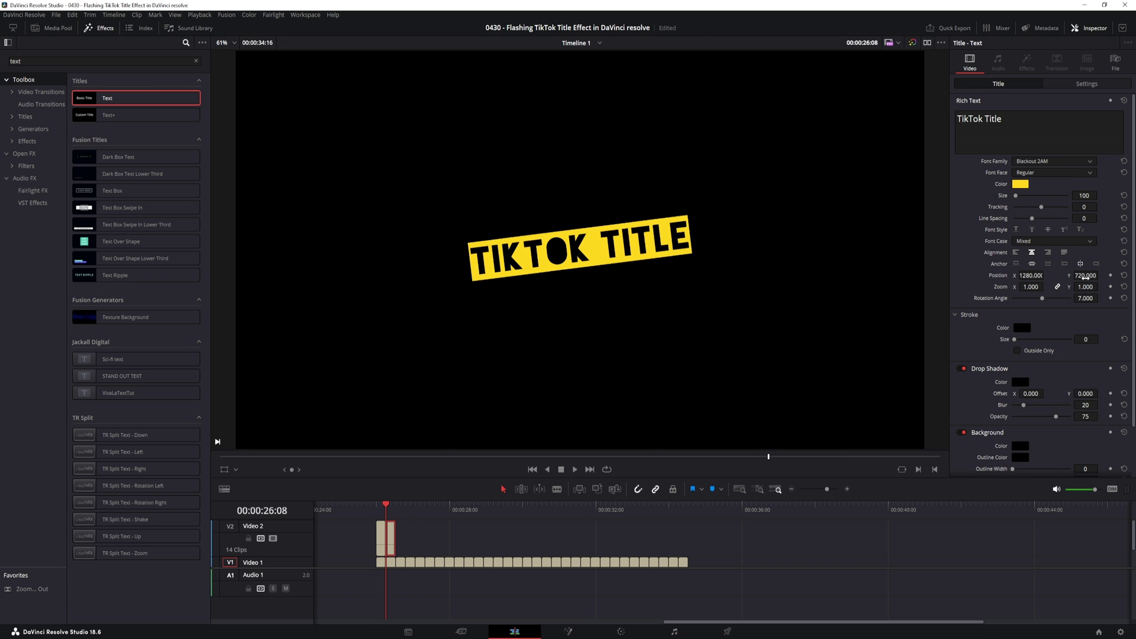
{"action": "left_click", "coordinate": [377, 512]}
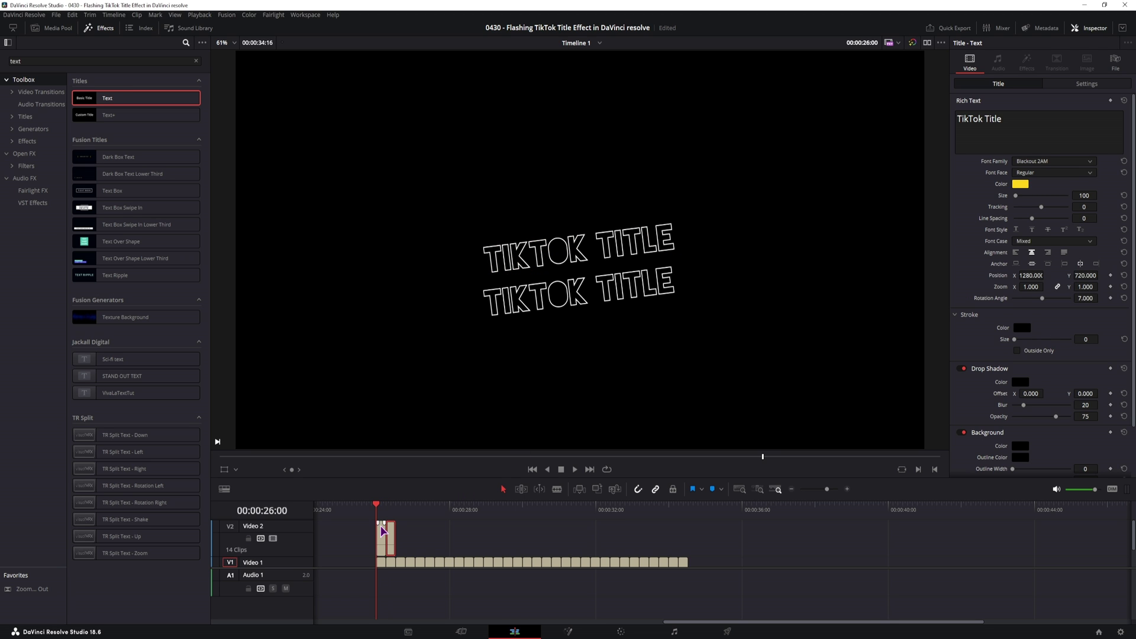
{"action": "left_click", "coordinate": [381, 533]}
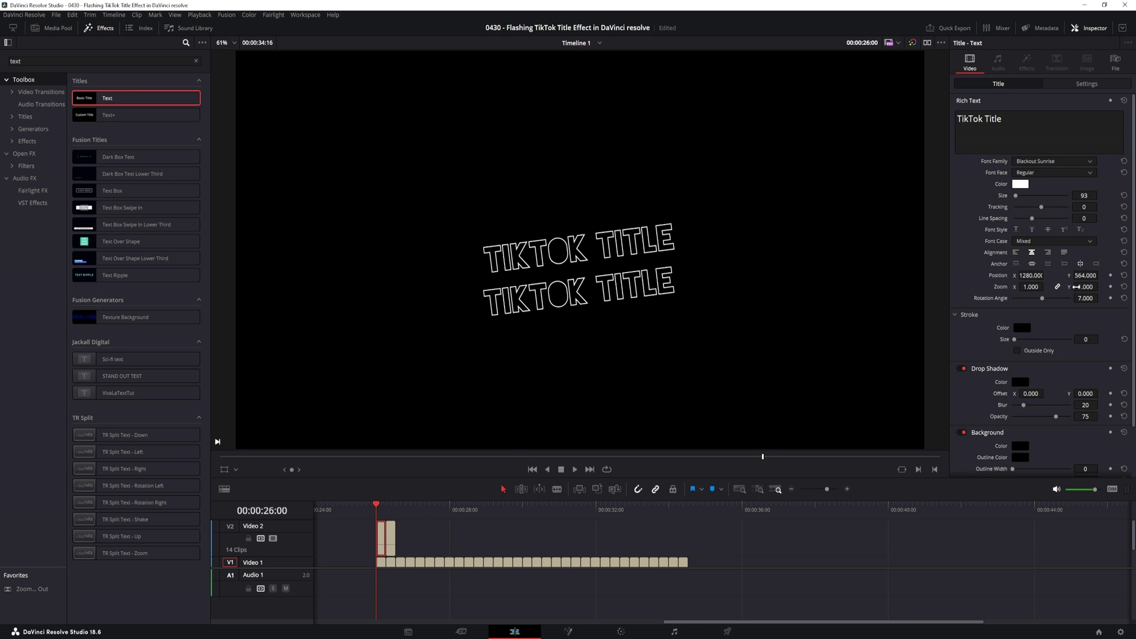
{"action": "left_click", "coordinate": [386, 508]}
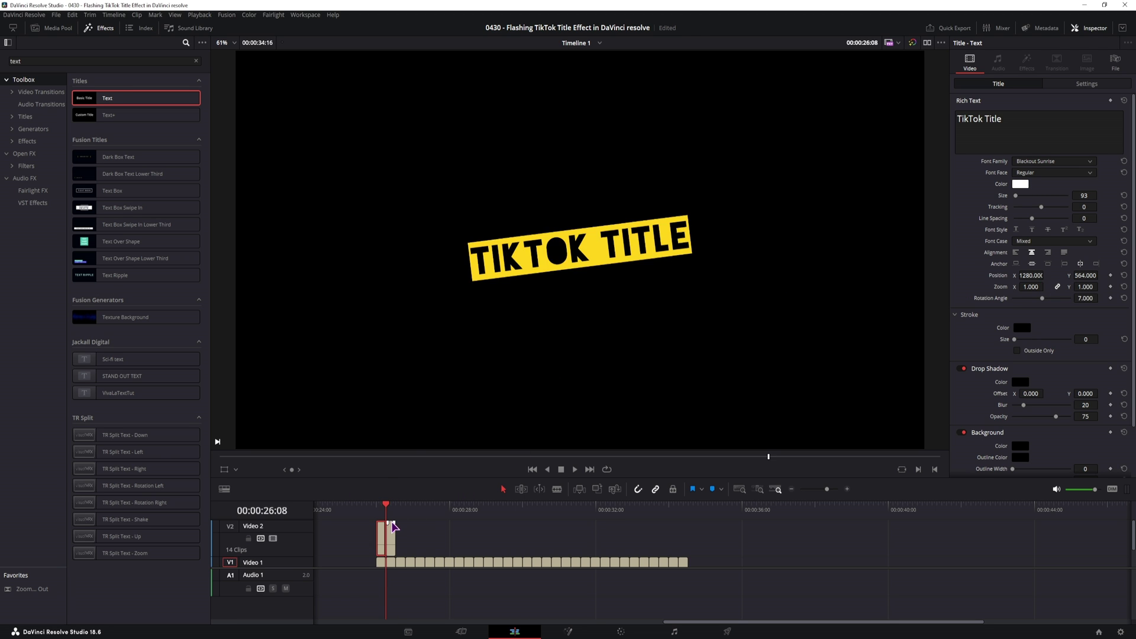
{"action": "left_click", "coordinate": [390, 535]}
{"action": "left_click", "coordinate": [1088, 277]}
{"action": "type", "text": "564"}
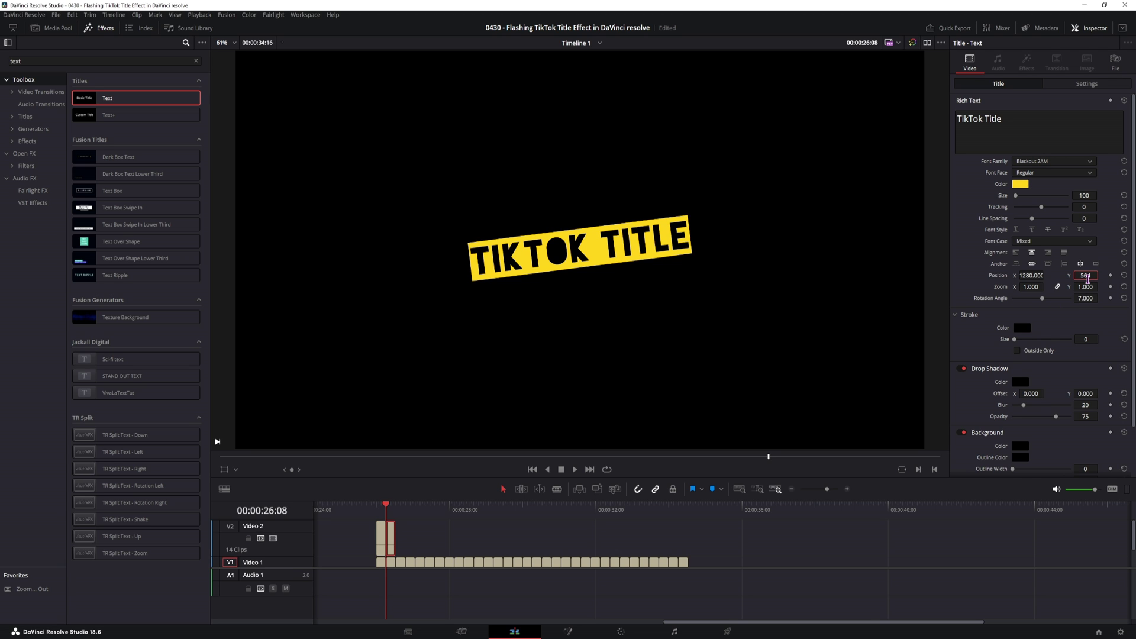
{"action": "key", "text": "Return"}
Swap the order of the two title clips on Video 2
{"action": "mouse_move", "coordinate": [391, 537]}
{"action": "left_mouse_down"}
{"action": "mouse_move", "coordinate": [363, 538]}
{"action": "mouse_move", "coordinate": [405, 538]}
{"action": "mouse_move", "coordinate": [391, 539]}
{"action": "left_mouse_up"}
{"action": "left_click", "coordinate": [379, 510]}
{"action": "left_click", "coordinate": [385, 510]}
{"action": "left_click", "coordinate": [379, 510]}
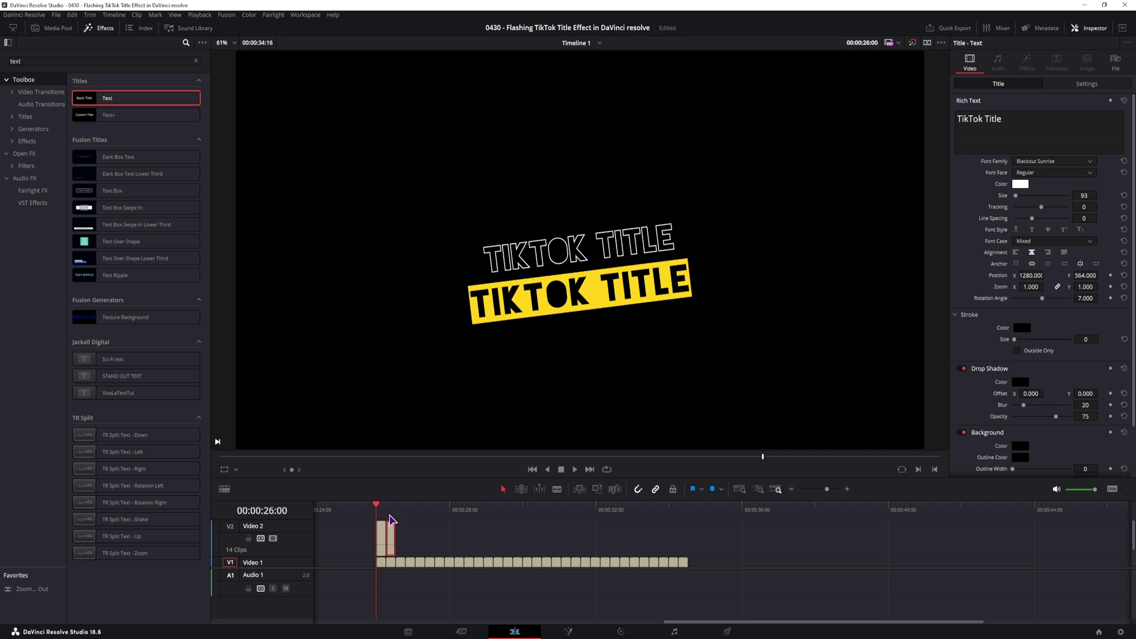
Change the yellow Video 2 clip's text to 'Flashing EFFECT'
{"action": "left_click", "coordinate": [384, 539]}
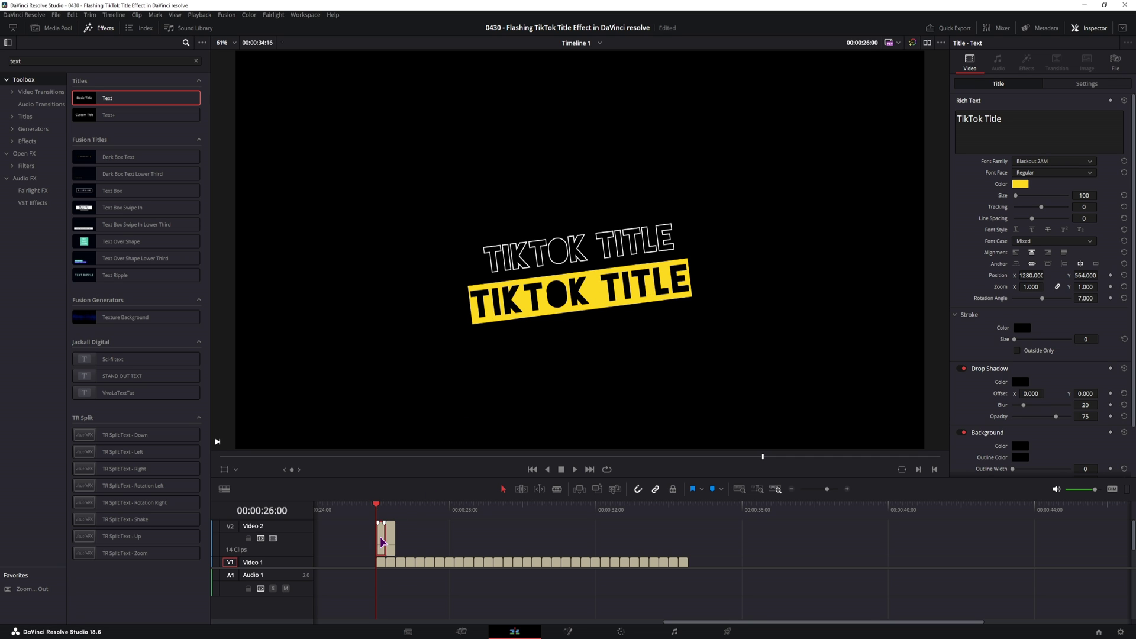
{"action": "left_click", "coordinate": [1016, 120]}
{"action": "key", "text": "ctrl+a"}
{"action": "type", "text": "Flashing EFFECT"}
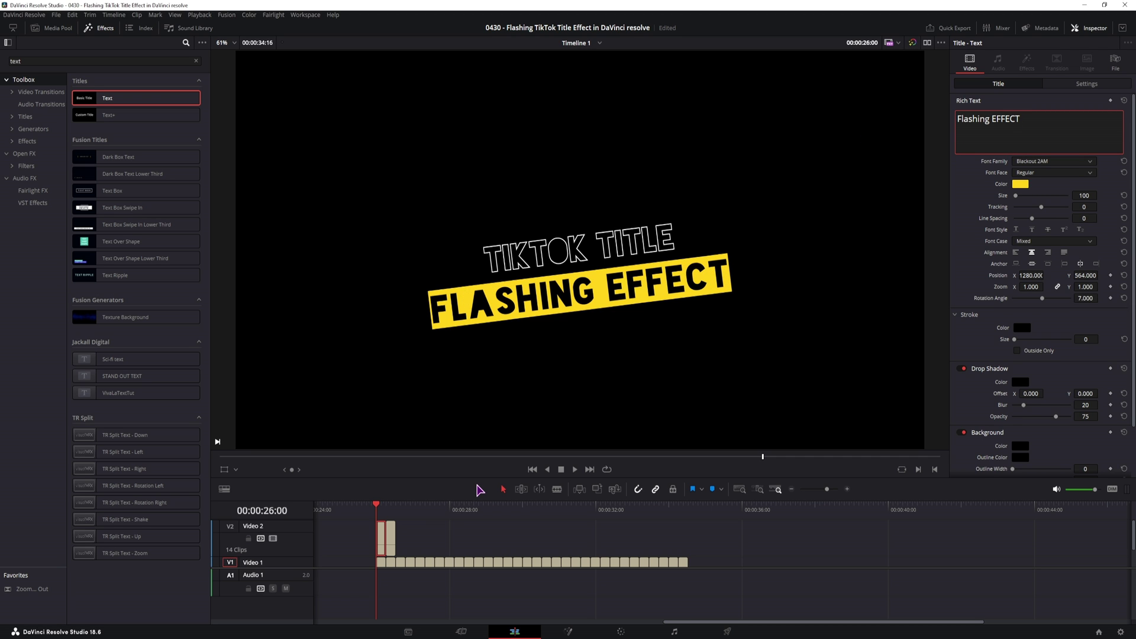
{"action": "left_click", "coordinate": [386, 535]}
{"action": "left_click_drag", "start_coordinate": [1021, 120], "coordinate": [945, 121]}
{"action": "key", "text": "ctrl+c"}
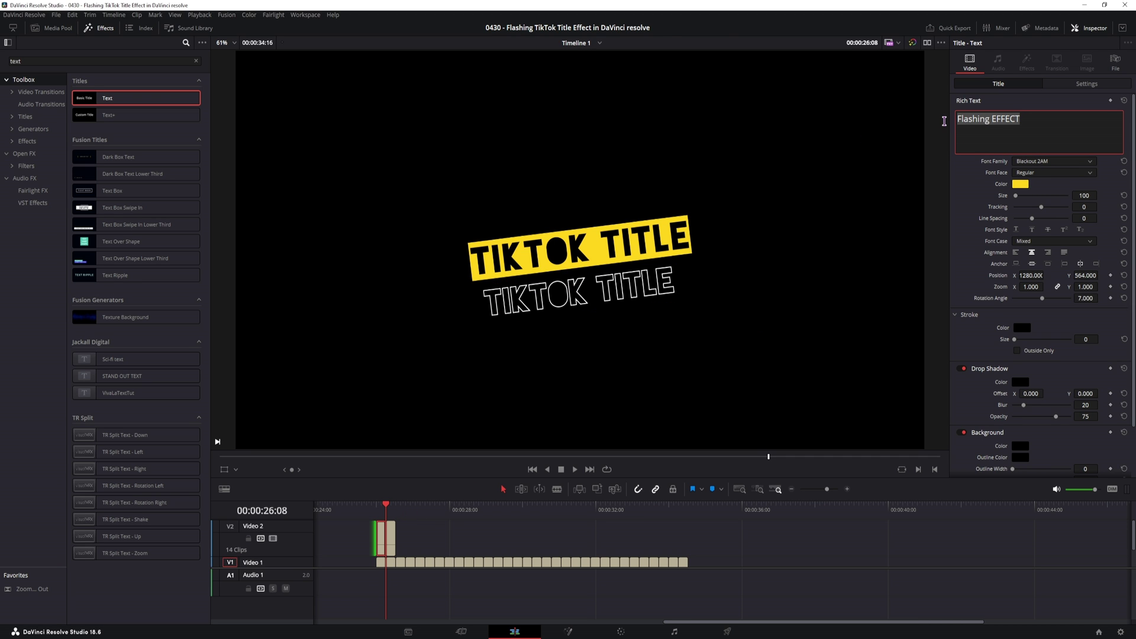
Replace the outline clip's text with 'Flashing EFFECT' while keeping its outline style
{"action": "left_click", "coordinate": [389, 541]}
{"action": "left_click_drag", "start_coordinate": [1015, 119], "coordinate": [912, 122]}
{"action": "key", "text": "ctrl+v"}
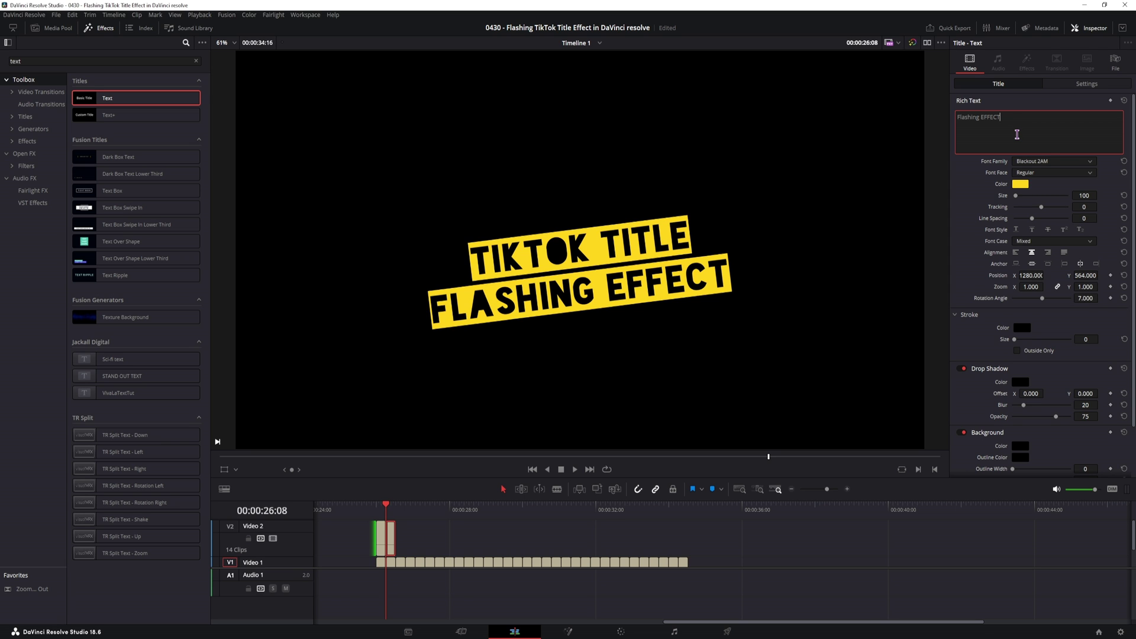
{"action": "key", "text": "ctrl+z"}
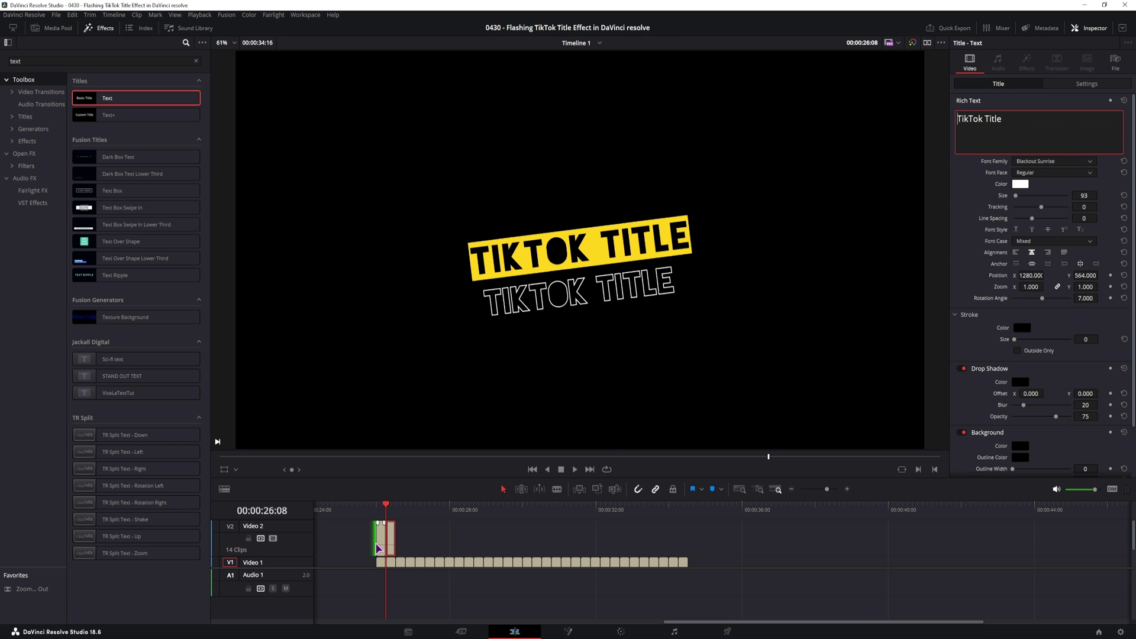
{"action": "key", "text": "ctrl+a"}
{"action": "key", "text": "ctrl+v"}
{"action": "left_click", "coordinate": [394, 547], "text": "ctrl"}
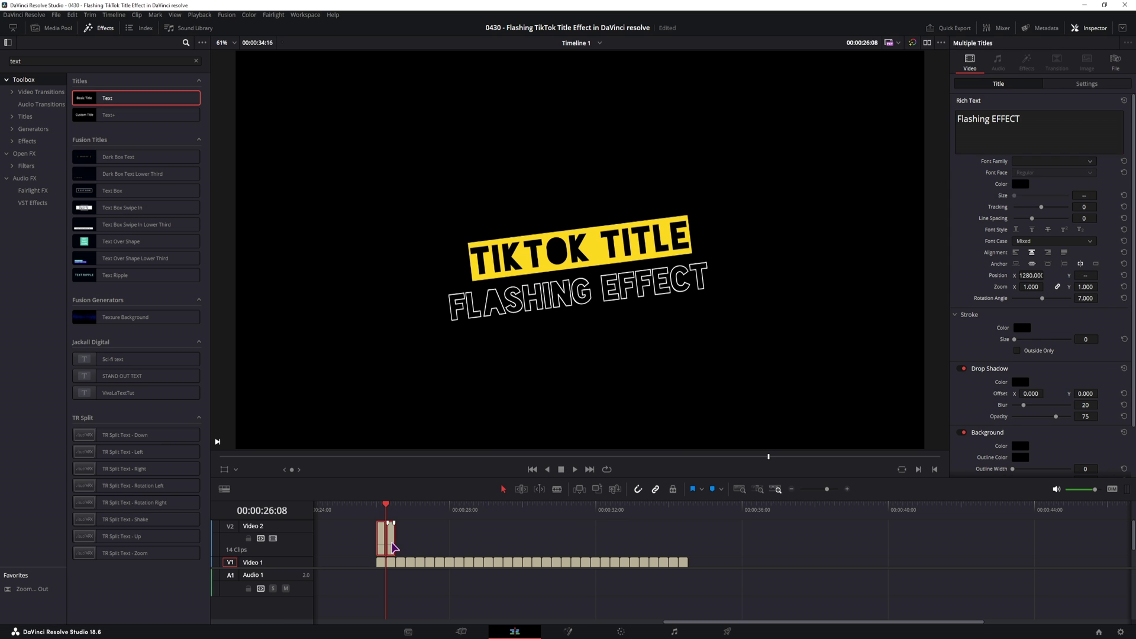
Duplicate the title pair repeatedly along Video 2 and preview the flashing playback
{"action": "left_click_drag", "start_coordinate": [394, 547], "coordinate": [453, 544]}
{"action": "key", "text": "ctrl+v"}
{"action": "key", "text": "ctrl+v"}
{"action": "key", "text": "ctrl+v"}
{"action": "key", "text": "space"}
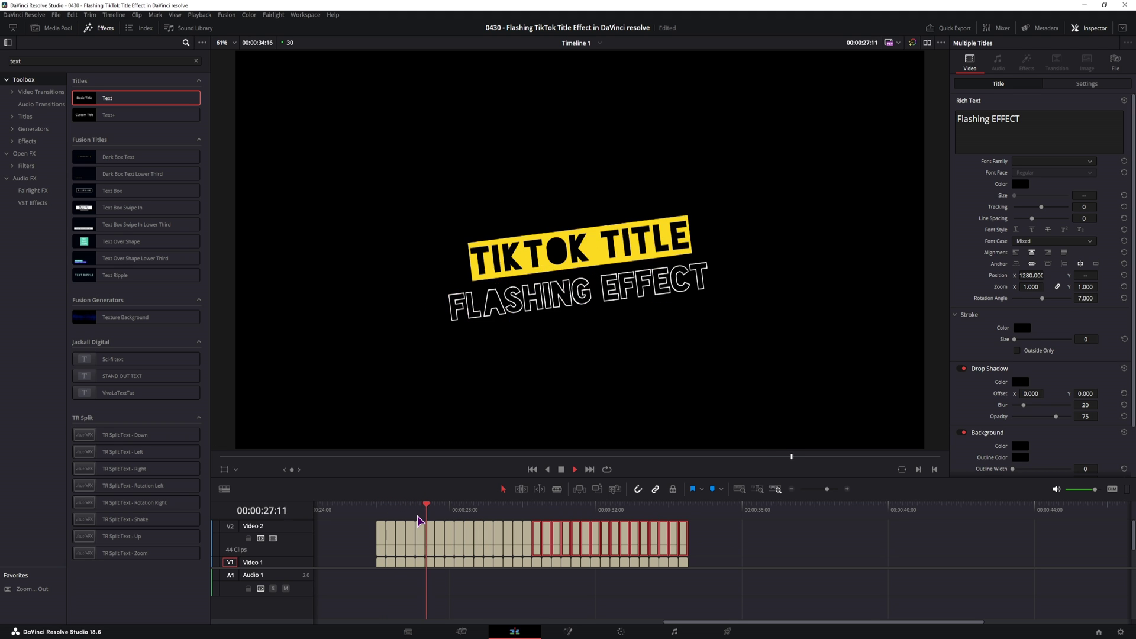
{"action": "key", "text": "space"}
{"action": "left_click", "coordinate": [735, 547]}
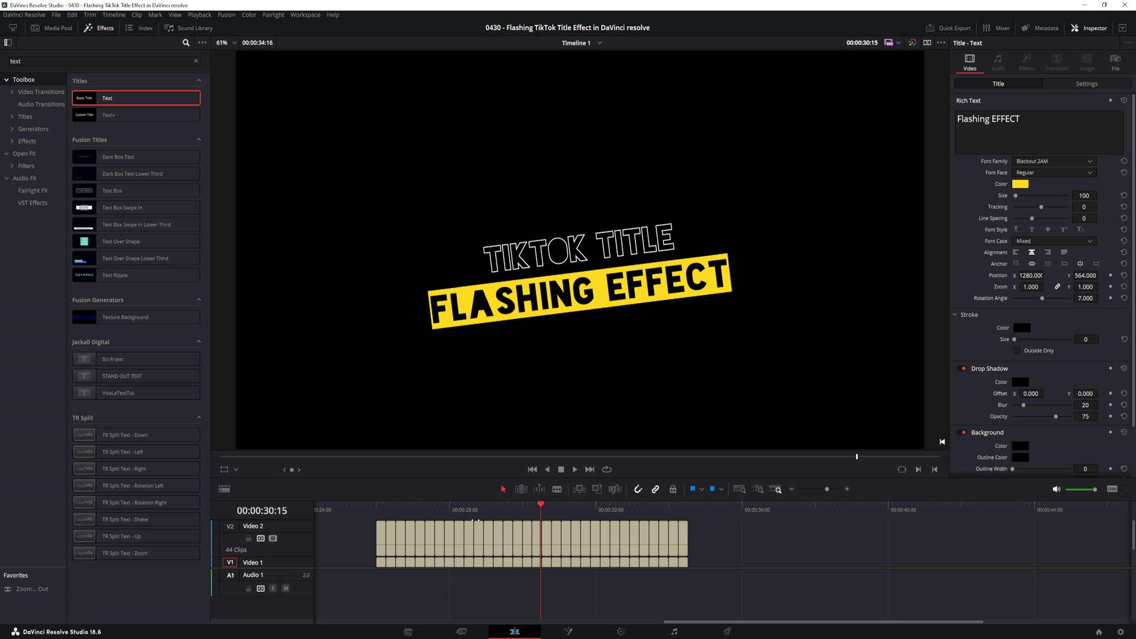
Change the second line of the selected Video 2 titles to 'Flashing EFFECT s'
{"action": "left_click_drag", "start_coordinate": [724, 539], "coordinate": [357, 551]}
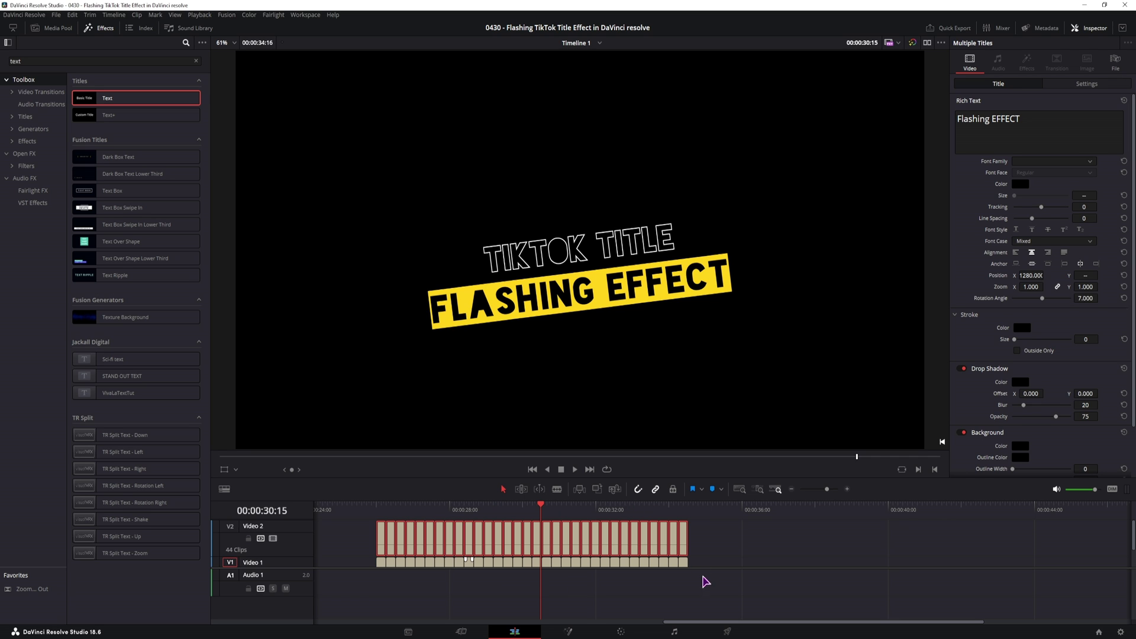
{"action": "left_click", "coordinate": [1040, 125]}
{"action": "type", "text": "s"}
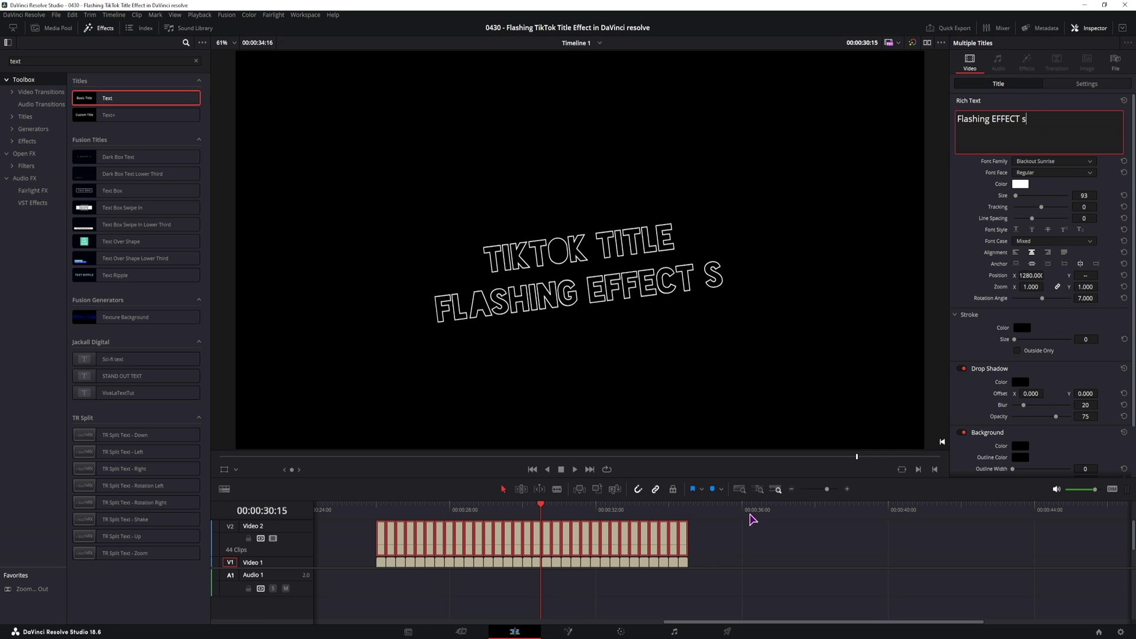
{"action": "left_click_drag", "start_coordinate": [382, 517], "coordinate": [546, 528]}
Select the alternating yellow title clips and edit their text to 'Flashing EFFECT s'
{"action": "left_click", "coordinate": [399, 539]}
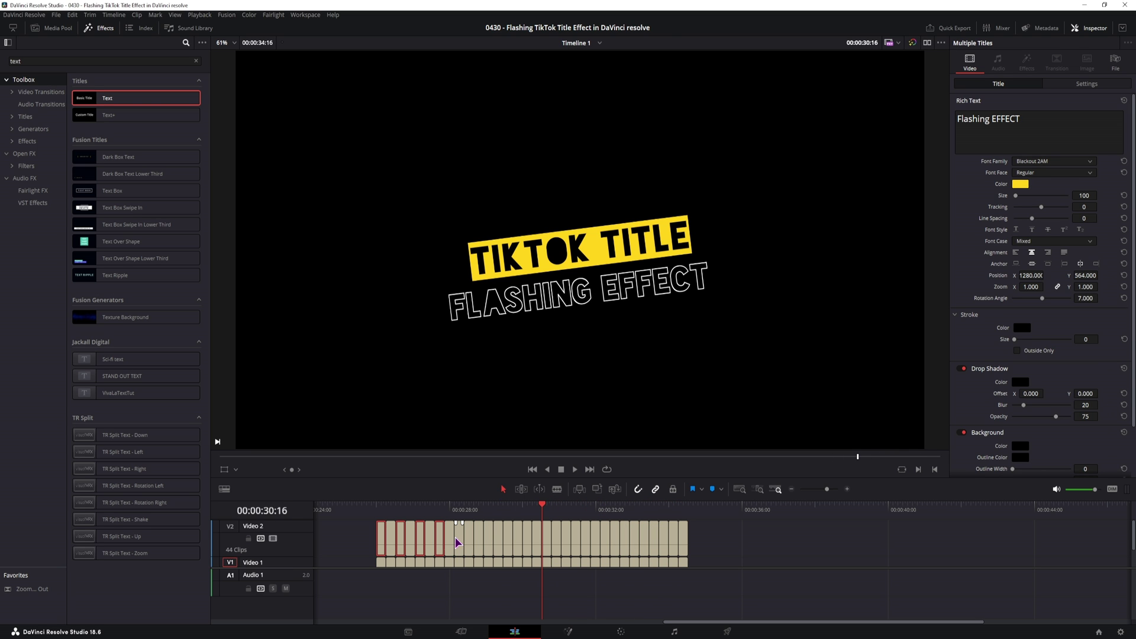
{"action": "left_click", "coordinate": [479, 539], "text": "ctrl"}
{"action": "left_click", "coordinate": [498, 538], "text": "ctrl"}
{"action": "left_click", "coordinate": [518, 537], "text": "ctrl"}
{"action": "left_click", "coordinate": [537, 537], "text": "ctrl"}
{"action": "left_click", "coordinate": [557, 538], "text": "ctrl"}
{"action": "left_click", "coordinate": [576, 537], "text": "ctrl"}
{"action": "left_click", "coordinate": [596, 537], "text": "ctrl"}
{"action": "left_click", "coordinate": [616, 537], "text": "ctrl"}
{"action": "left_click", "coordinate": [655, 540], "text": "ctrl"}
{"action": "left_click", "coordinate": [1037, 122]}
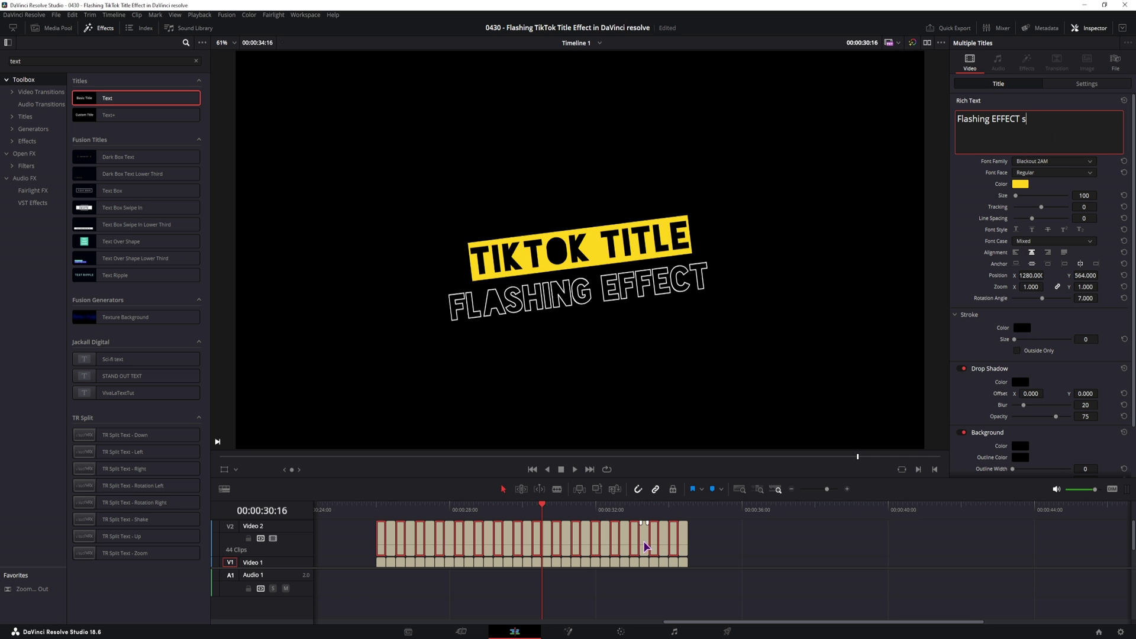
{"action": "left_click", "coordinate": [534, 509]}
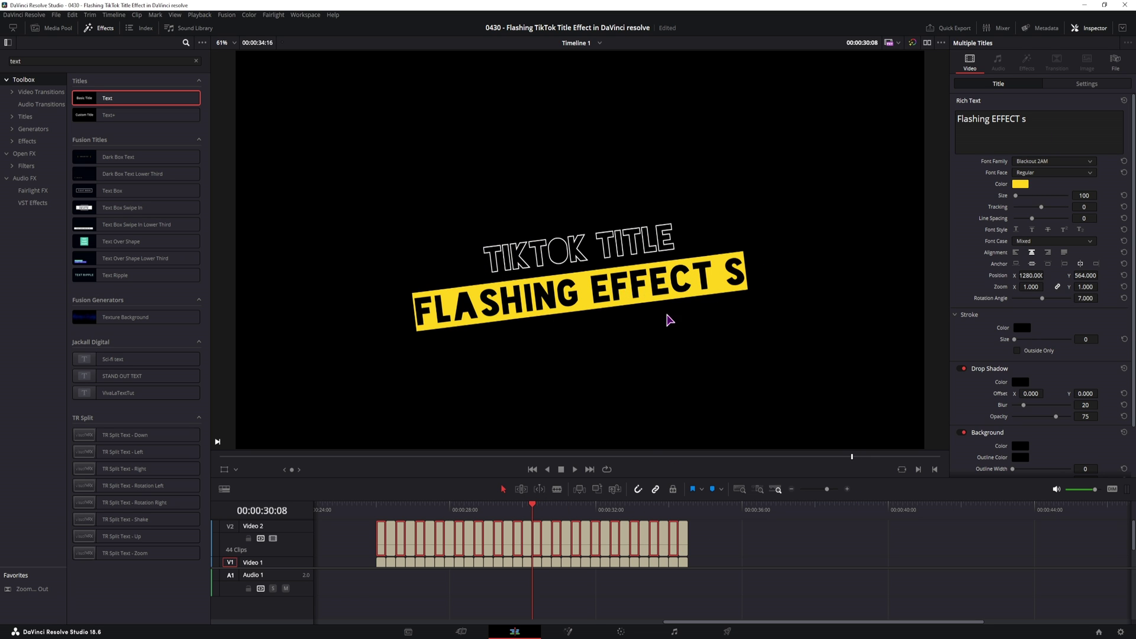
{"action": "left_click", "coordinate": [628, 509]}
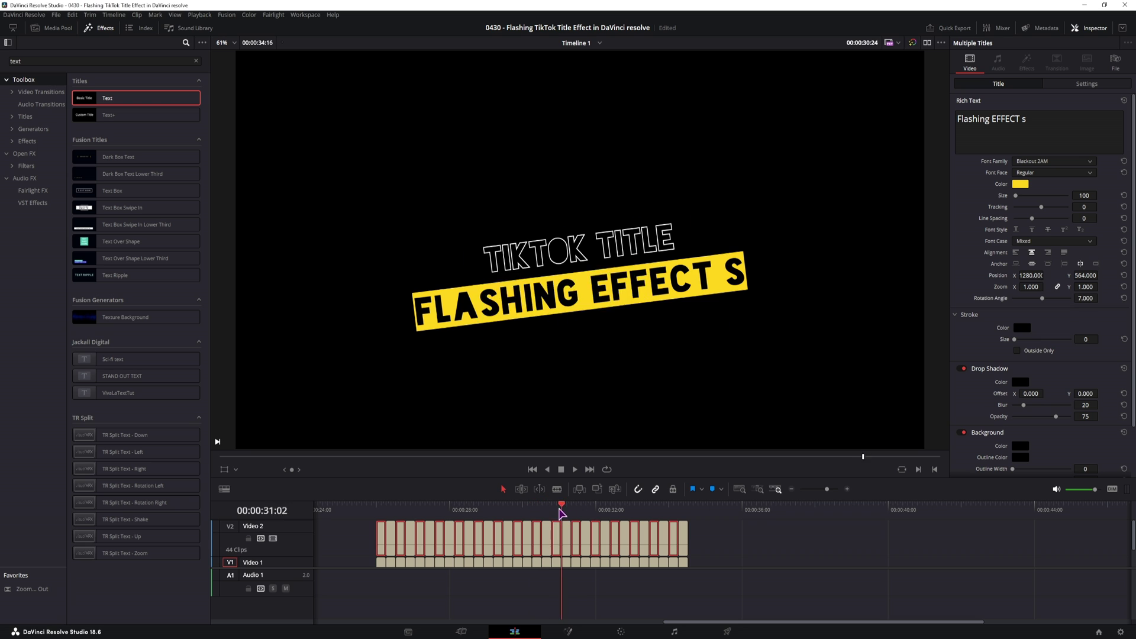
Select the alternating outline title clips and edit their text to 'Flashing EFFECT s'
{"action": "left_click", "coordinate": [392, 540]}
{"action": "left_click", "coordinate": [411, 539], "text": "ctrl"}
{"action": "left_click", "coordinate": [430, 540], "text": "ctrl"}
{"action": "left_click", "coordinate": [450, 540], "text": "ctrl"}
{"action": "left_click", "coordinate": [469, 540], "text": "ctrl"}
{"action": "left_click", "coordinate": [488, 540], "text": "ctrl"}
{"action": "left_click", "coordinate": [509, 540], "text": "ctrl"}
{"action": "left_click", "coordinate": [528, 545], "text": "ctrl"}
{"action": "left_click", "coordinate": [1058, 124]}
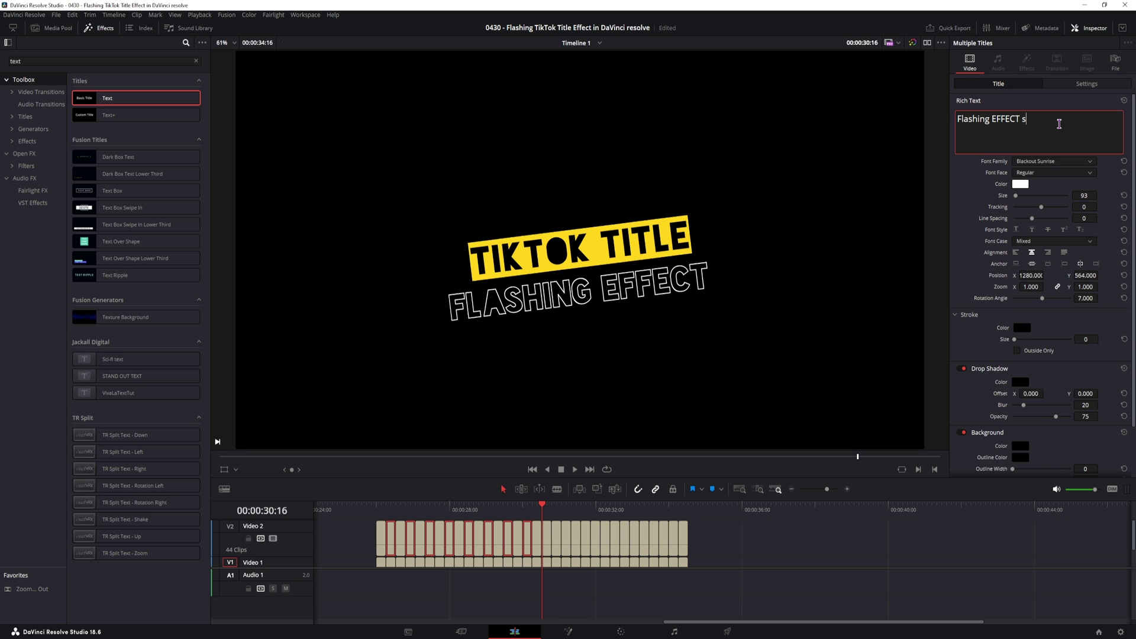
{"action": "left_click", "coordinate": [490, 539]}
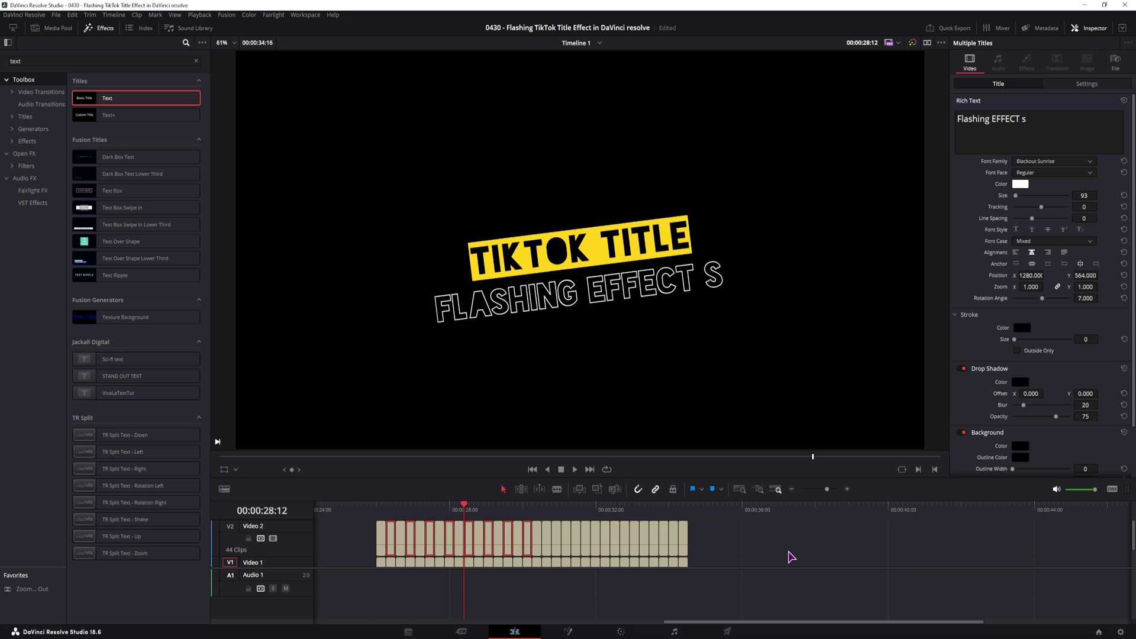
{"action": "scroll", "coordinate": [791, 557], "scroll_direction": "right", "scroll_amount": 3}
Create a new Fusion Composition in the Media Pool, place it after the titles, and open it in Fusion
{"action": "left_click", "coordinate": [655, 539]}
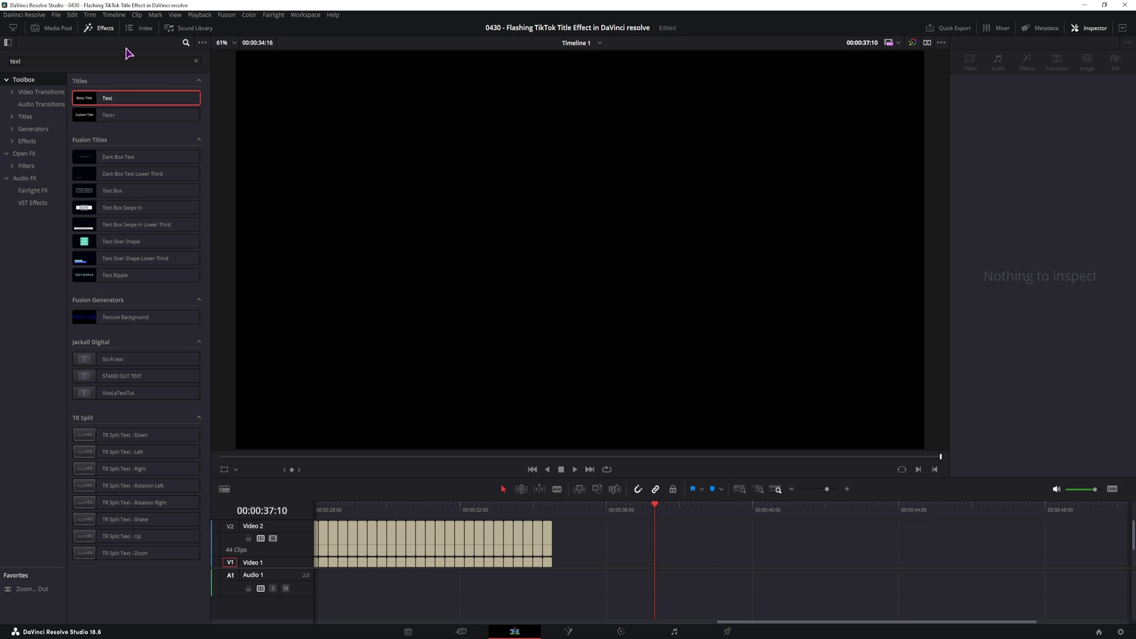
{"action": "left_click", "coordinate": [52, 28]}
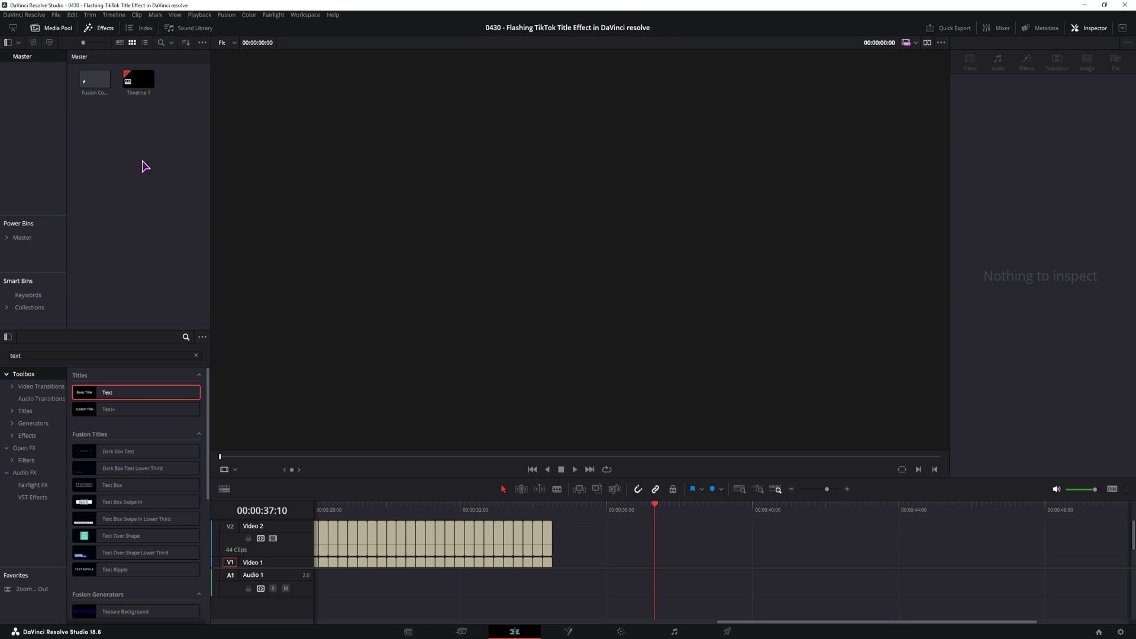
{"action": "right_click", "coordinate": [141, 161]}
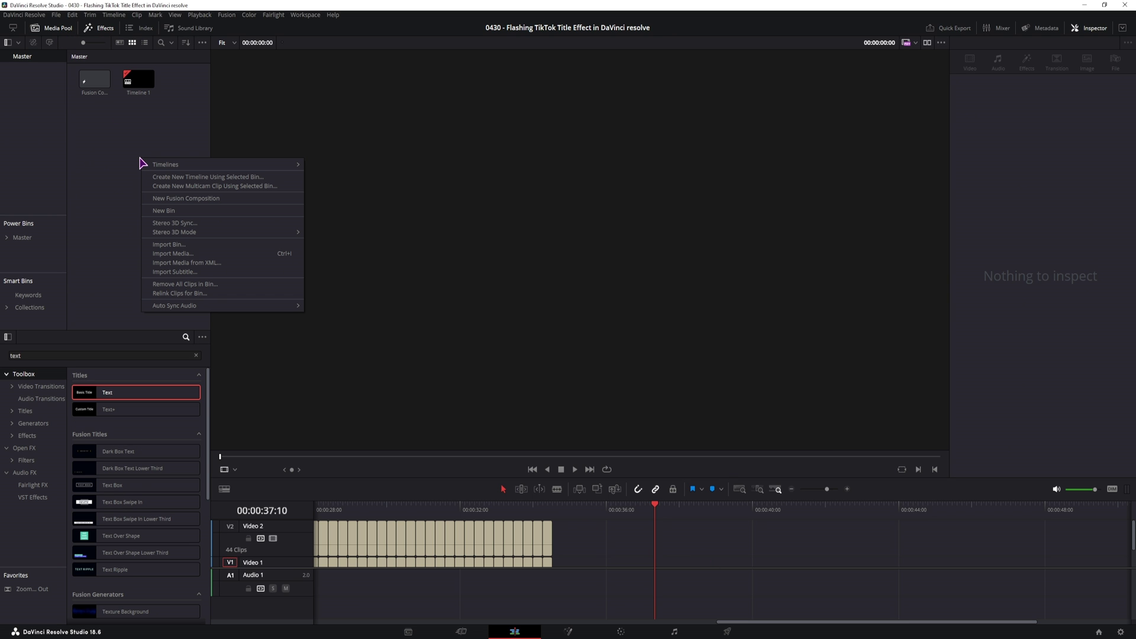
{"action": "left_click", "coordinate": [161, 198]}
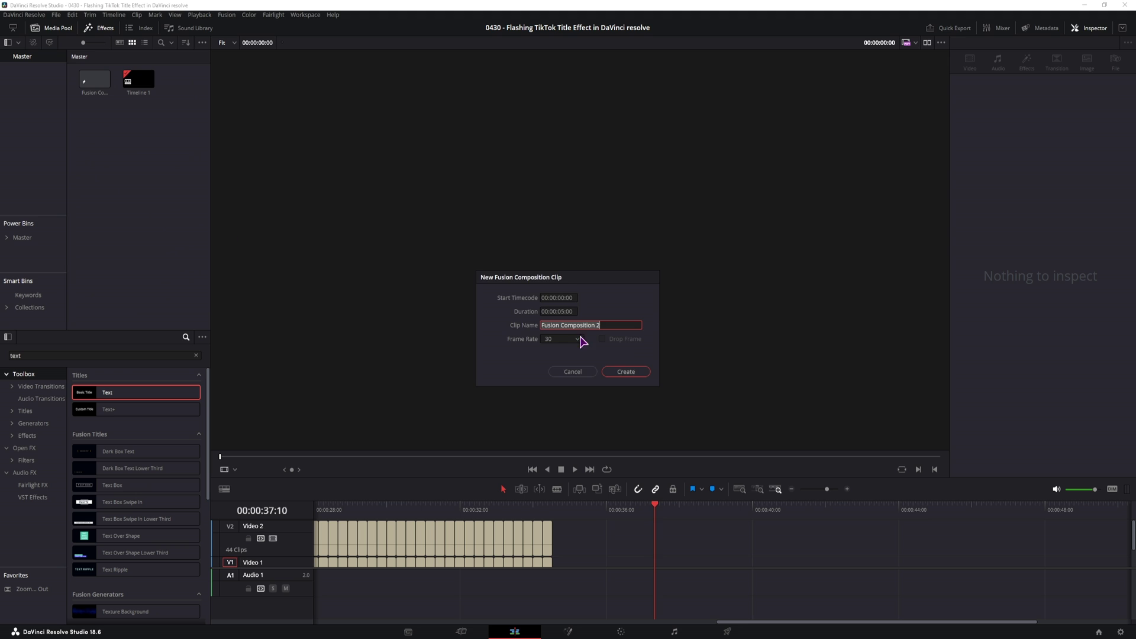
{"action": "left_click", "coordinate": [606, 375]}
{"action": "left_click_drag", "start_coordinate": [94, 80], "coordinate": [654, 552]}
{"action": "scroll", "coordinate": [531, 551], "scroll_direction": "right", "scroll_amount": 5}
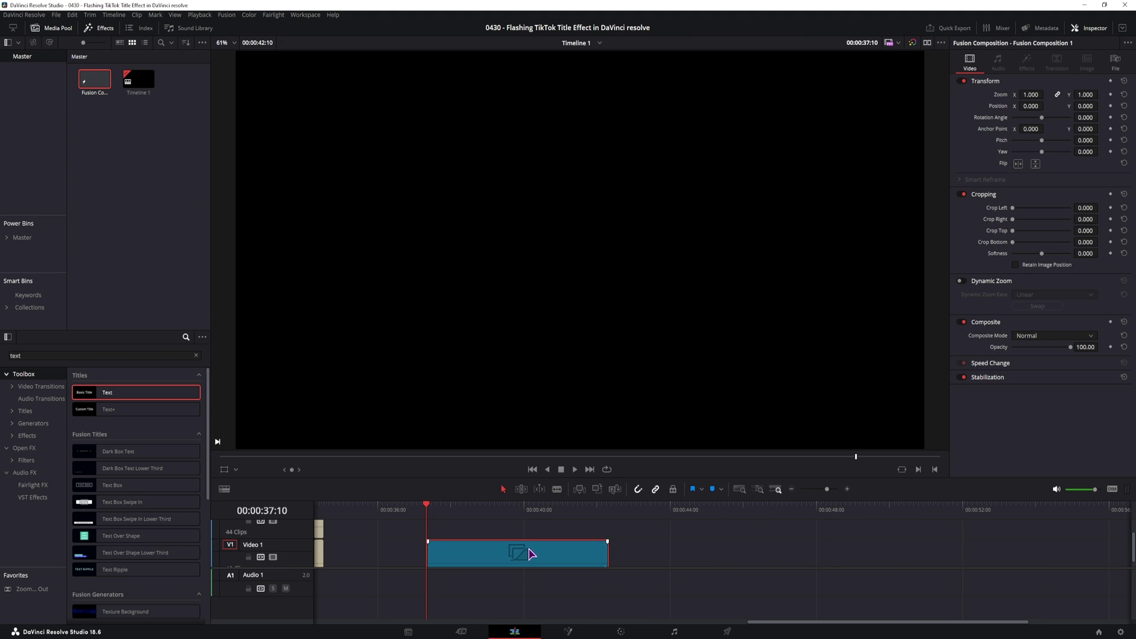
{"action": "left_click", "coordinate": [569, 631]}
Feed a Text node reading 'TWO LINE FLASHING TEXT EFFECT TITLE' into MediaOut1 and save
{"action": "left_click_drag", "start_coordinate": [378, 560], "coordinate": [564, 561]}
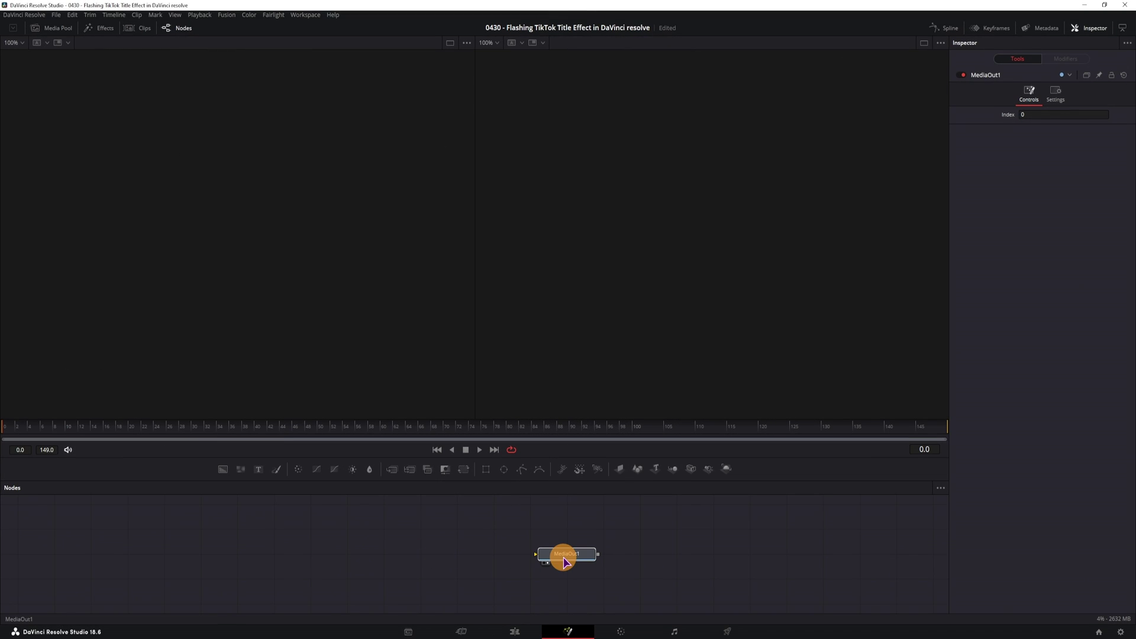
{"action": "left_click_drag", "start_coordinate": [258, 470], "coordinate": [168, 559]}
{"action": "left_click", "coordinate": [1036, 166]}
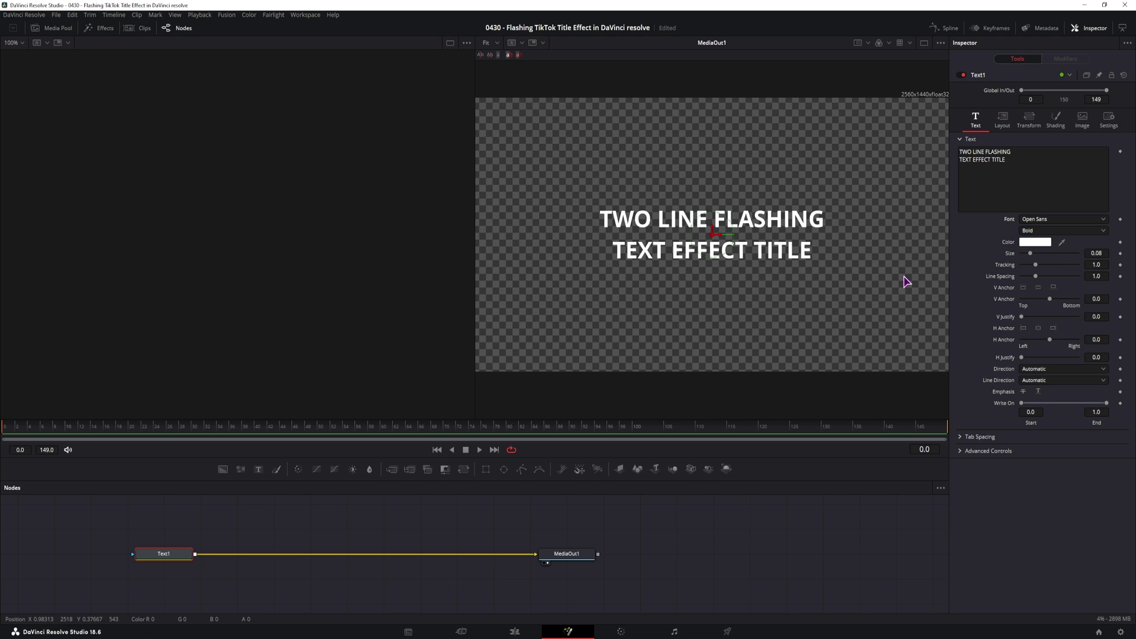
{"action": "key", "text": "ctrl+s"}
Add a full-width Rectangle node centred at Y 0.25 and connect it as Text1's mask
{"action": "left_click_drag", "start_coordinate": [486, 474], "coordinate": [308, 520]}
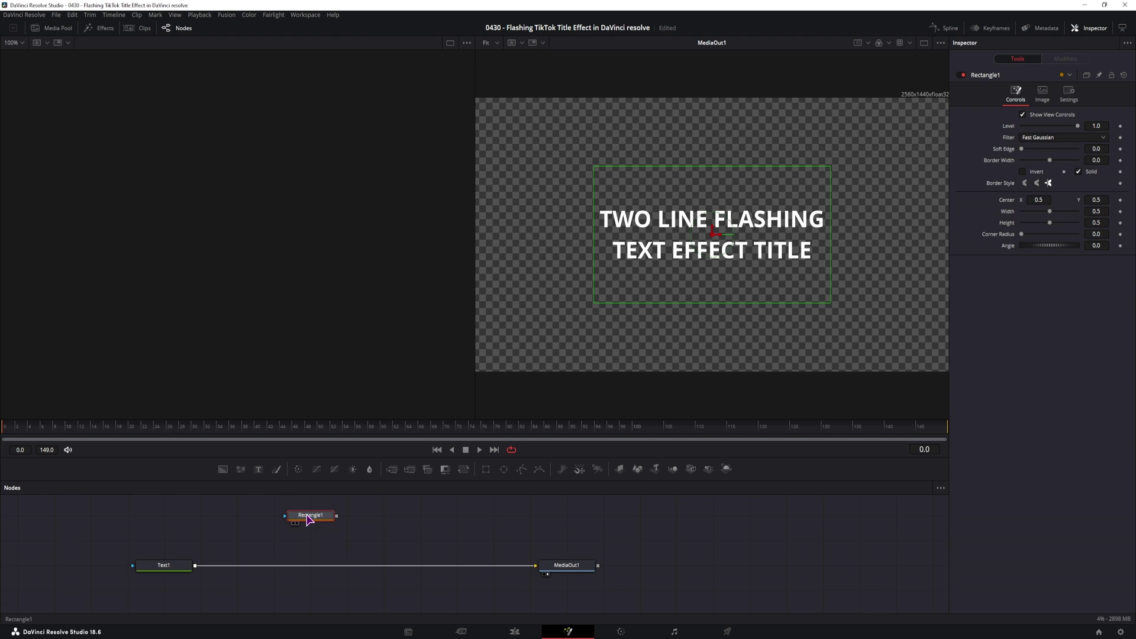
{"action": "left_click", "coordinate": [1099, 199]}
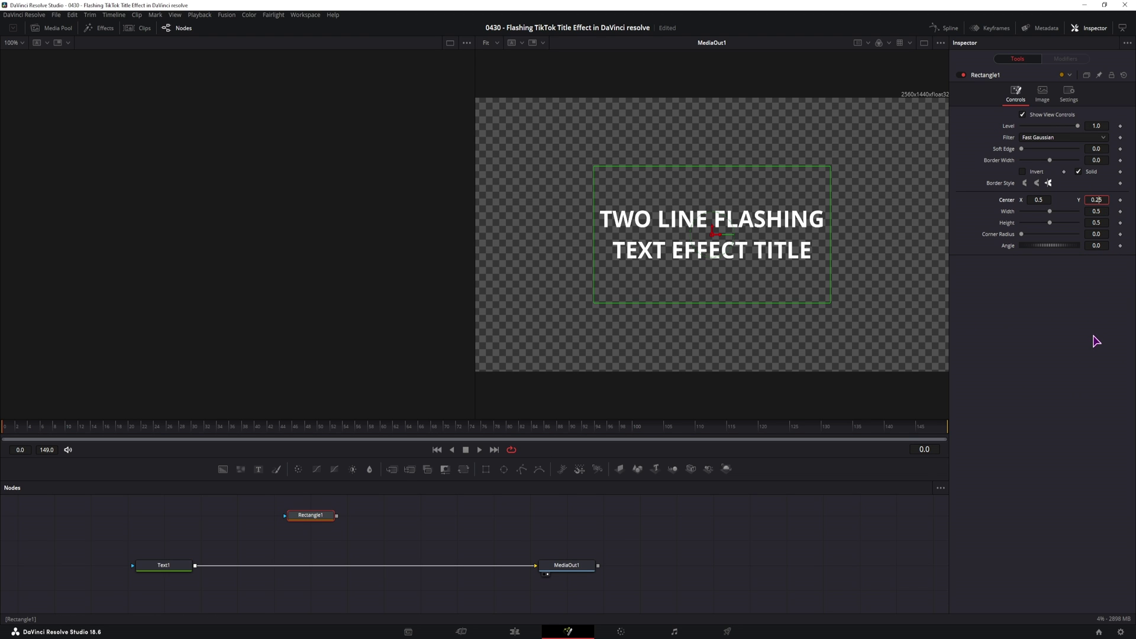
{"action": "key", "text": "Tab"}
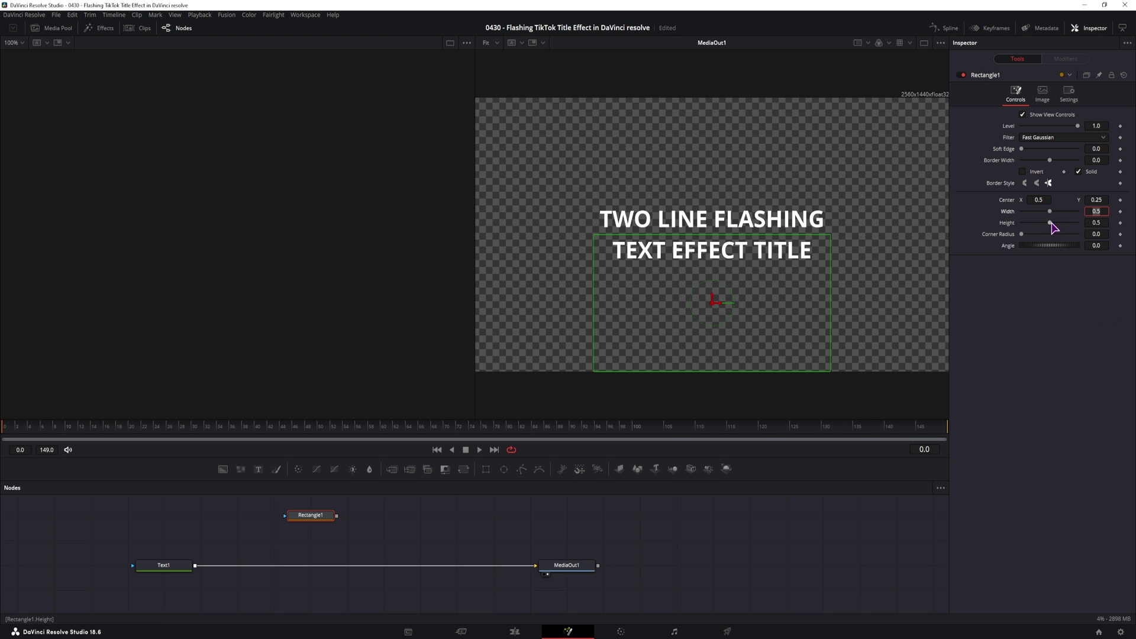
{"action": "left_click_drag", "start_coordinate": [1052, 214], "coordinate": [1108, 221]}
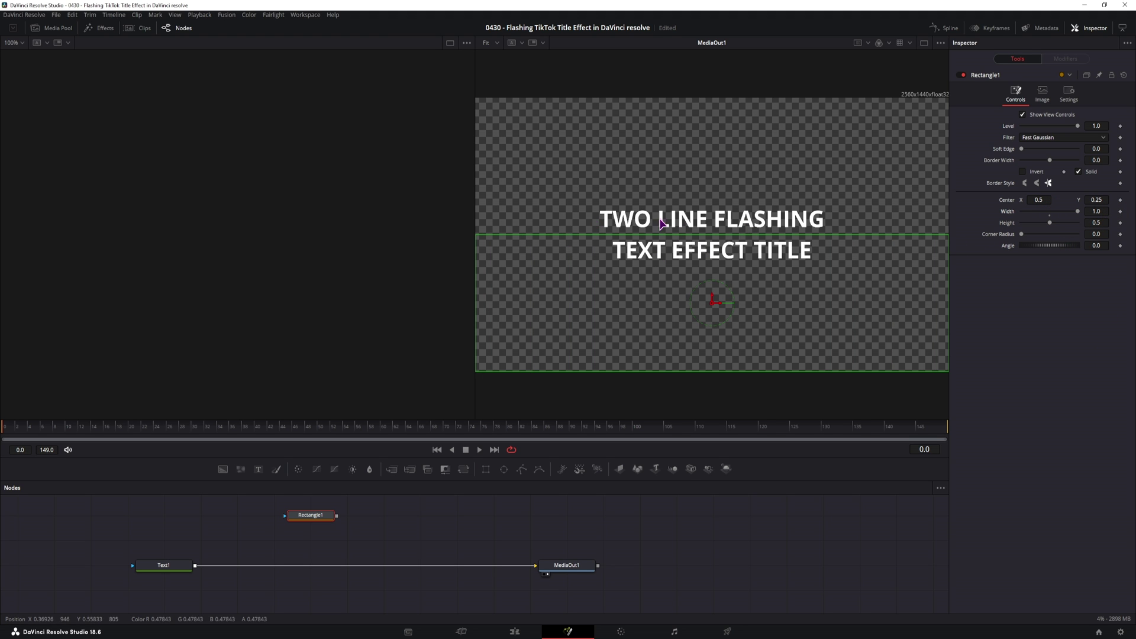
{"action": "left_click_drag", "start_coordinate": [310, 515], "coordinate": [133, 570]}
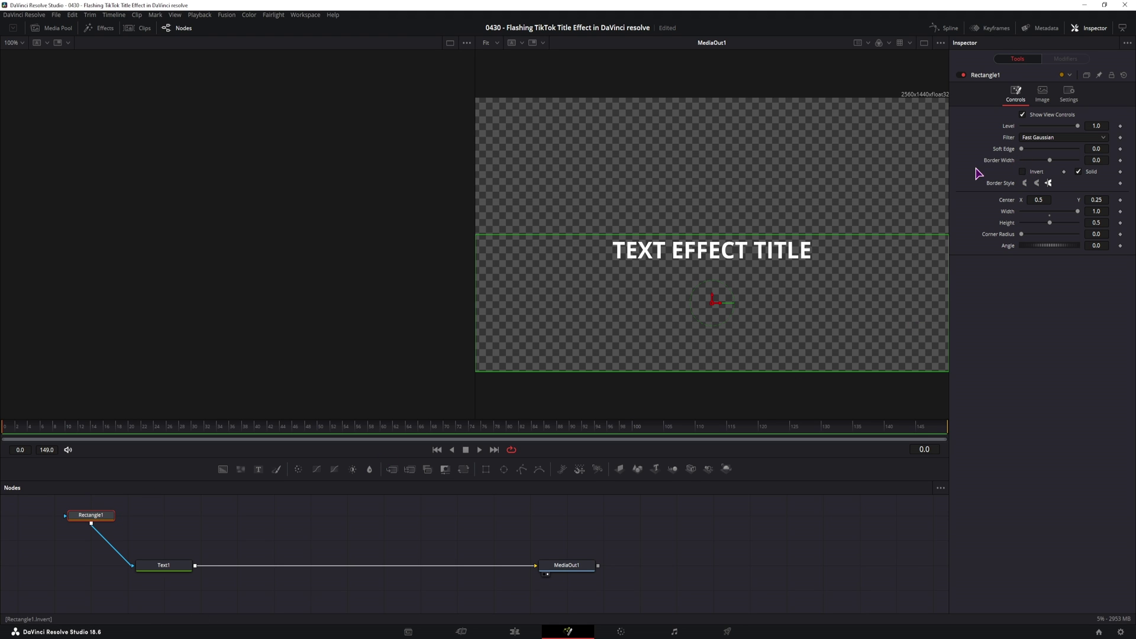
Toggle the mask's Invert on and off, then disconnect Rectangle1 from Text1
{"action": "left_click", "coordinate": [1026, 172]}
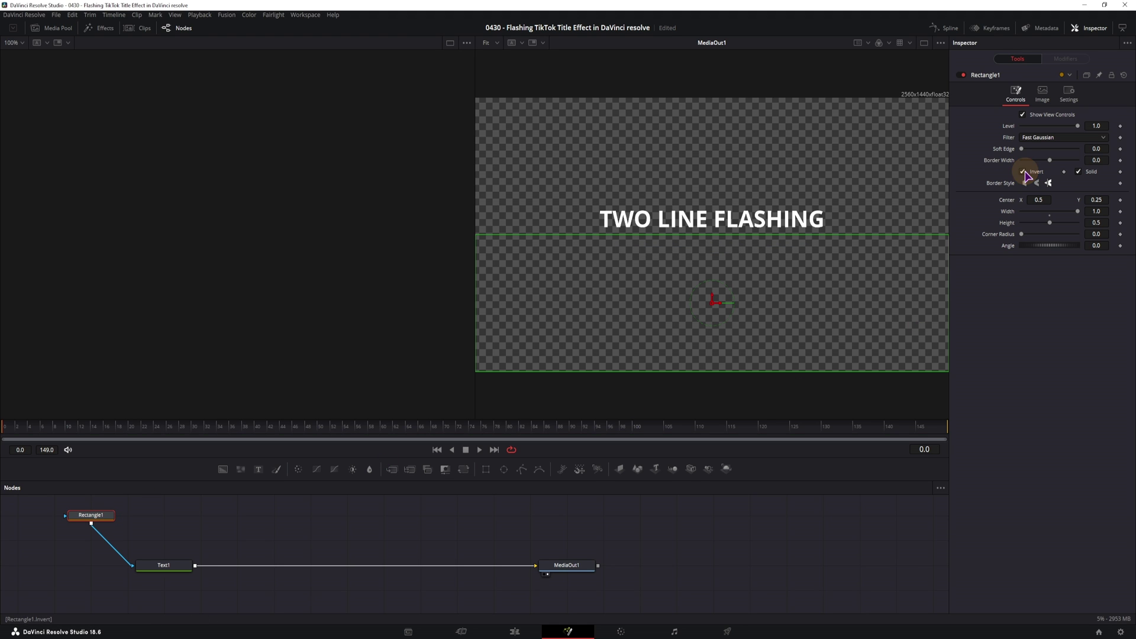
{"action": "left_click", "coordinate": [1027, 173]}
{"action": "left_click", "coordinate": [1026, 173]}
{"action": "left_click", "coordinate": [1026, 173]}
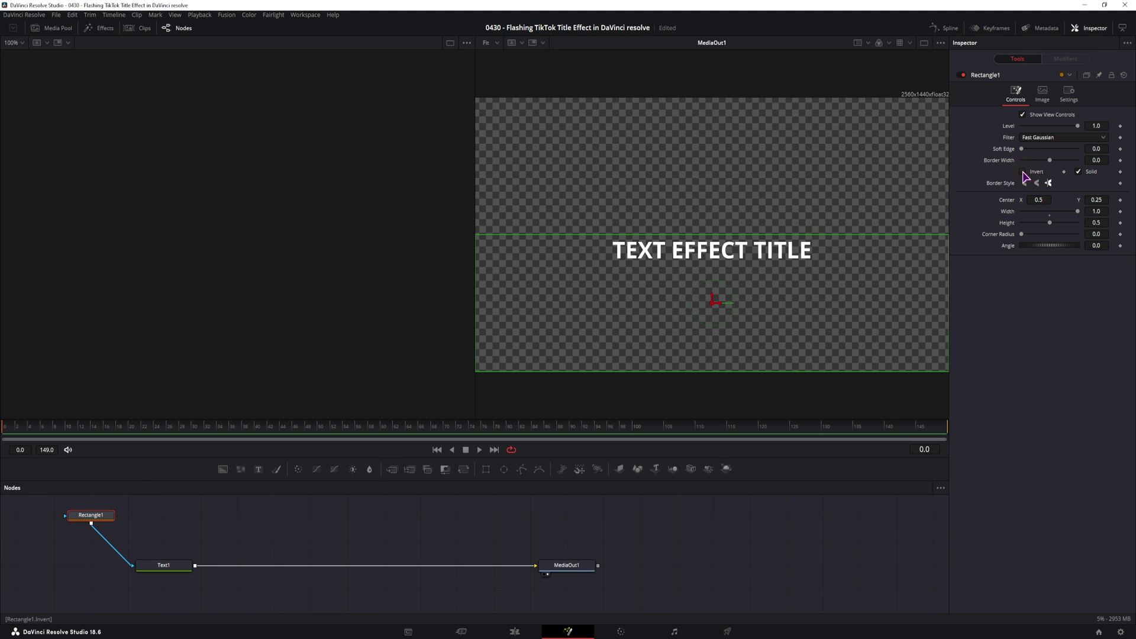
{"action": "left_click_drag", "start_coordinate": [92, 515], "coordinate": [164, 515]}
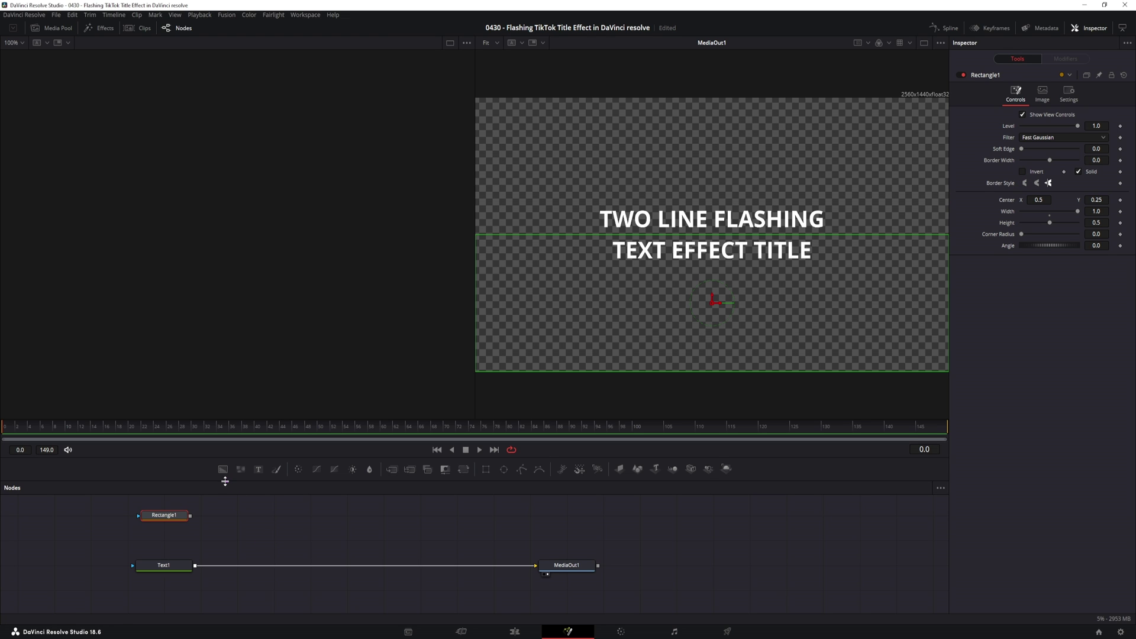
Add Background1 and a Merge node, mask Background1 with Text1 and tint it cyan
{"action": "left_click_drag", "start_coordinate": [222, 472], "coordinate": [311, 524]}
{"action": "left_click", "coordinate": [168, 518]}
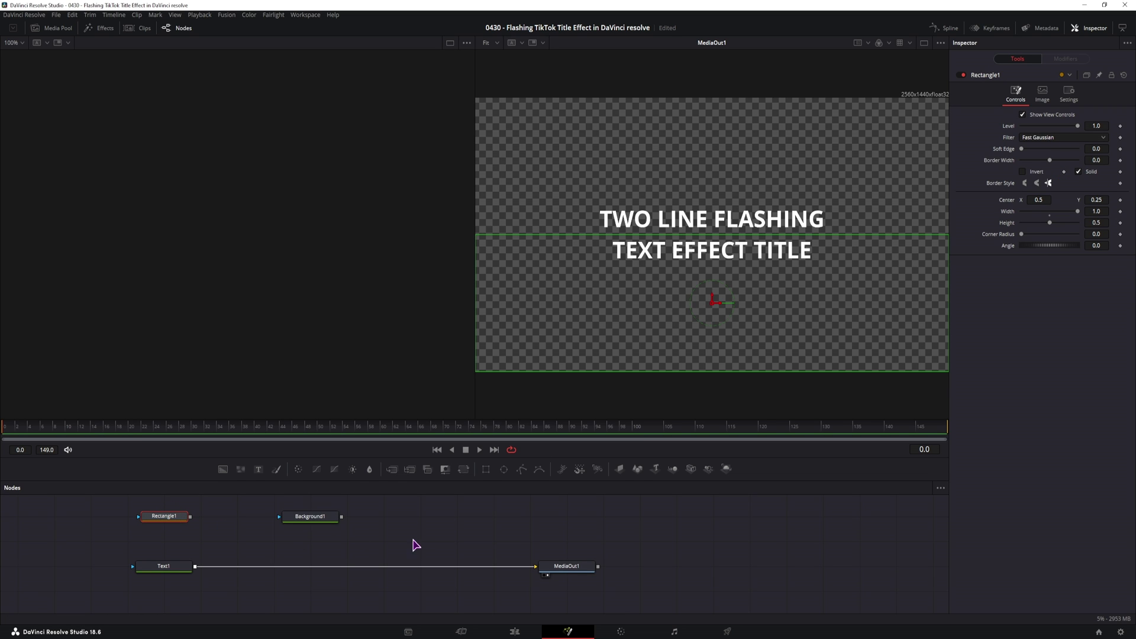
{"action": "left_click", "coordinate": [314, 518]}
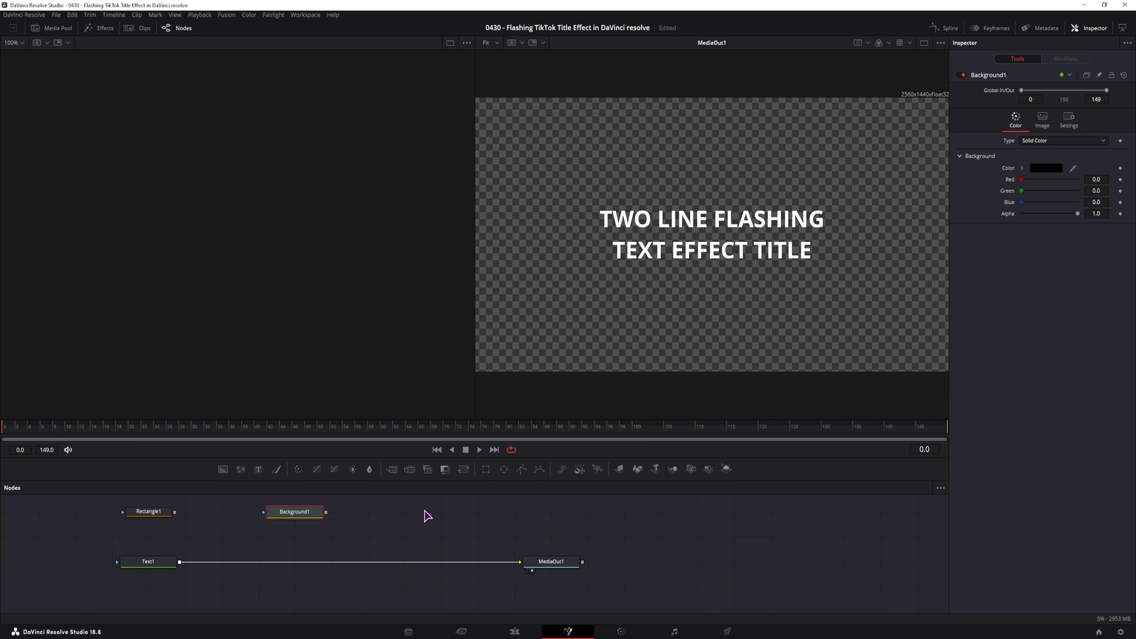
{"action": "left_click_drag", "start_coordinate": [392, 474], "coordinate": [367, 520]}
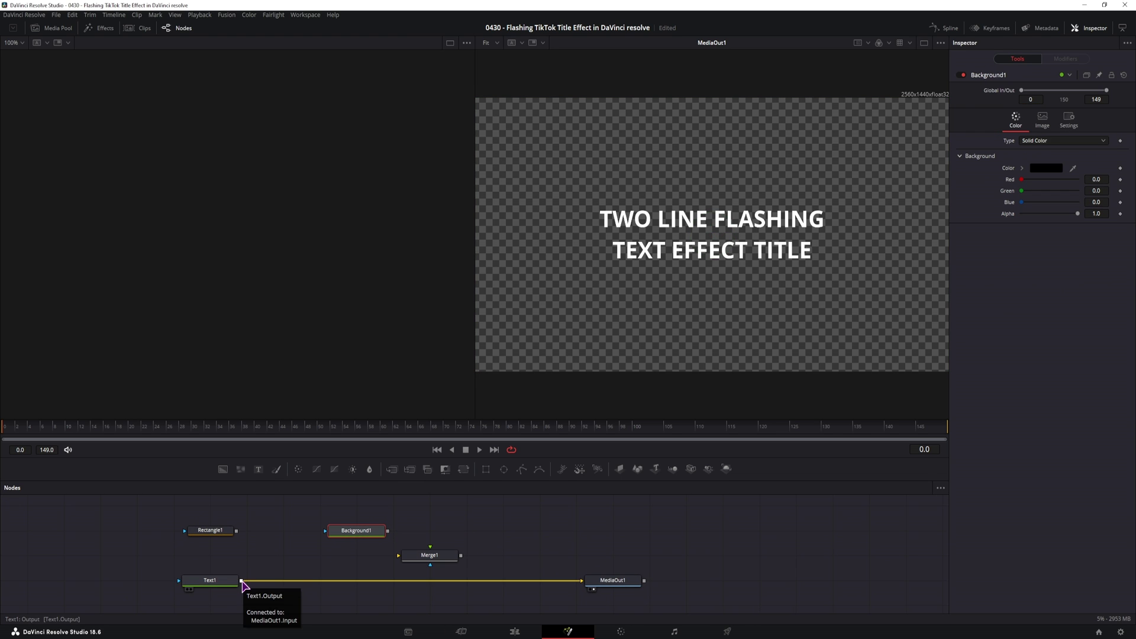
{"action": "left_click_drag", "start_coordinate": [242, 581], "coordinate": [350, 535]}
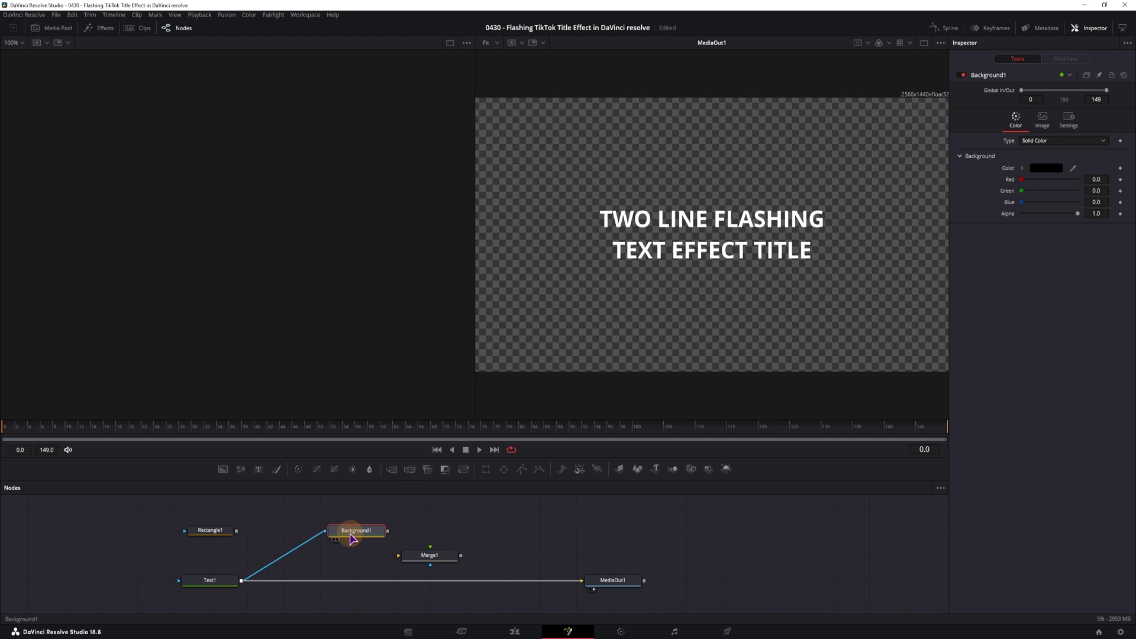
{"action": "key", "text": "1"}
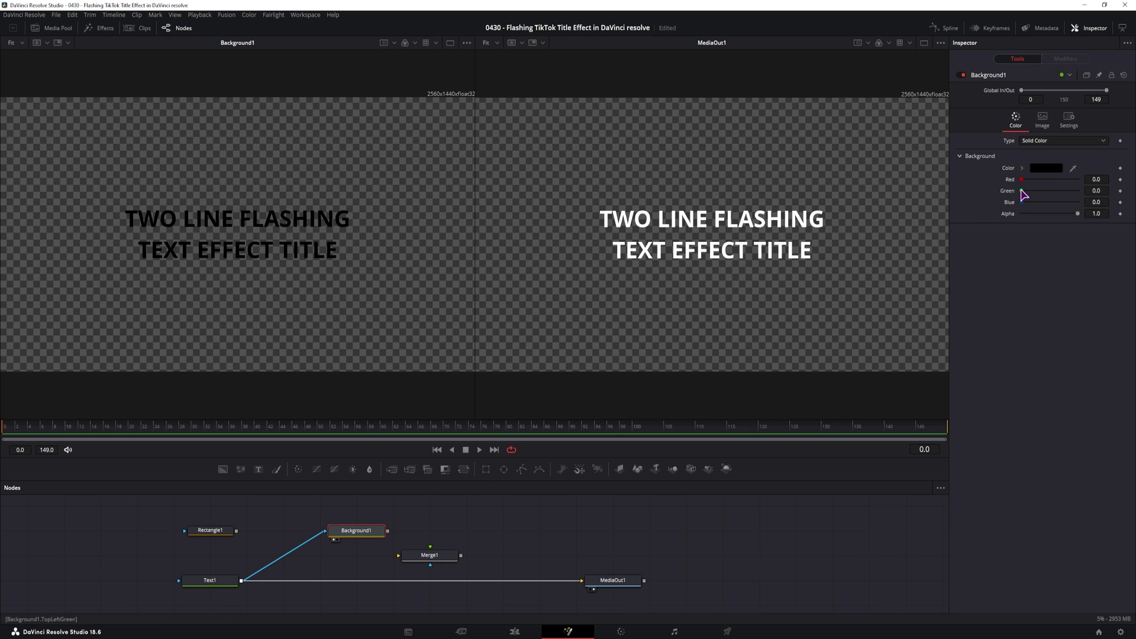
{"action": "left_click_drag", "start_coordinate": [1021, 191], "coordinate": [1059, 192]}
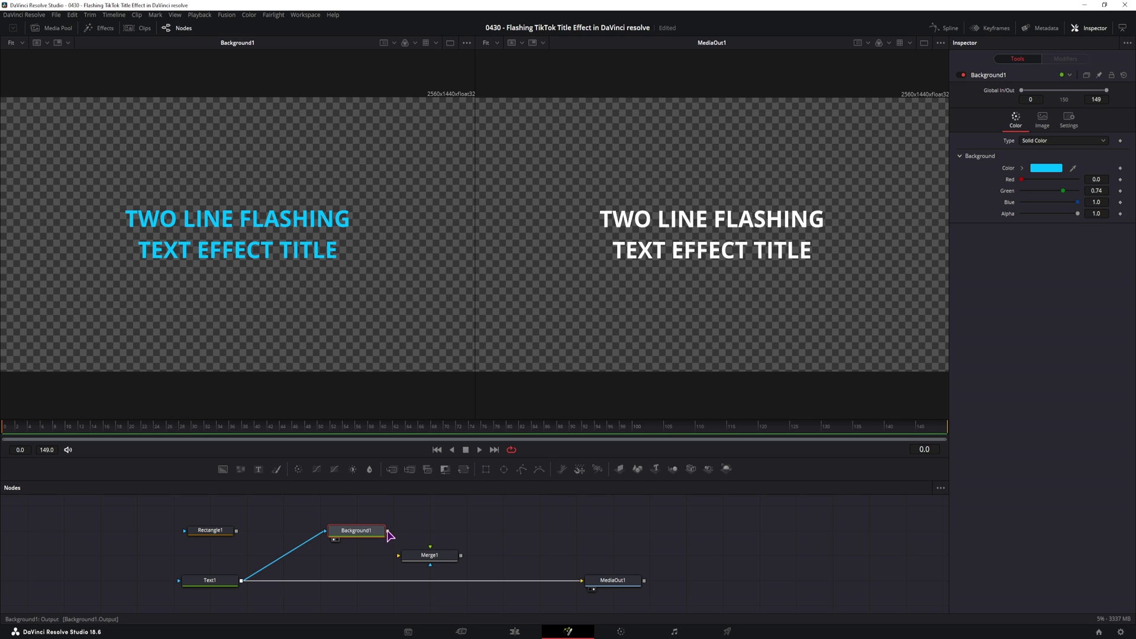
Add a zero-alpha Background2, wire both backgrounds into Merge1, and move Rectangle1 beside it
{"action": "left_click_drag", "start_coordinate": [388, 532], "coordinate": [431, 527]}
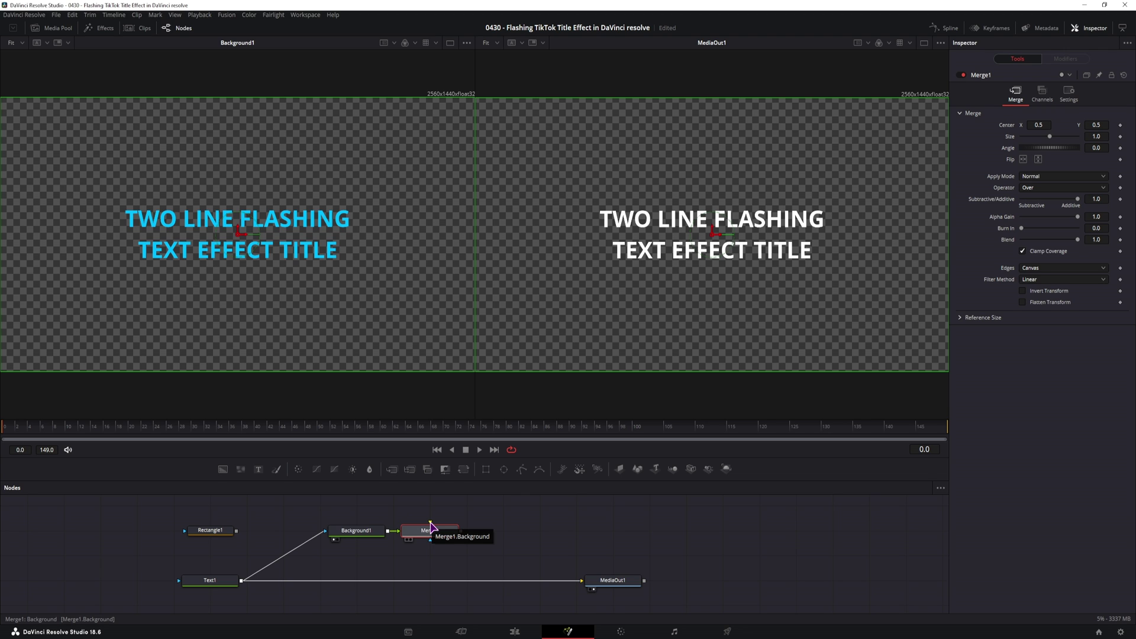
{"action": "left_click_drag", "start_coordinate": [223, 470], "coordinate": [502, 551]}
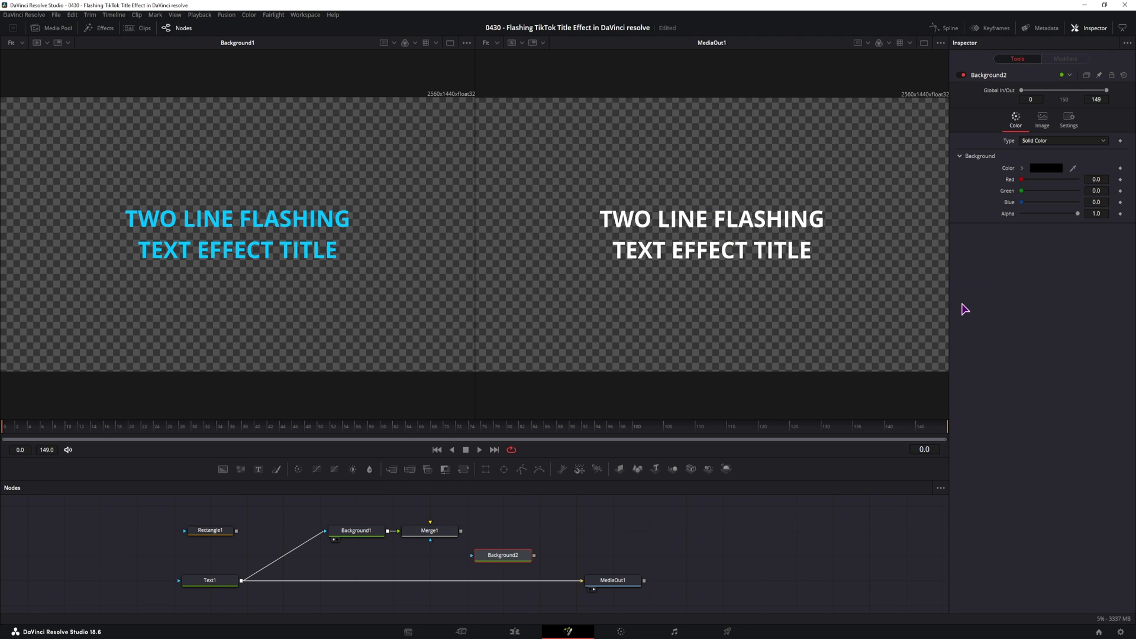
{"action": "left_click_drag", "start_coordinate": [1078, 213], "coordinate": [1012, 216]}
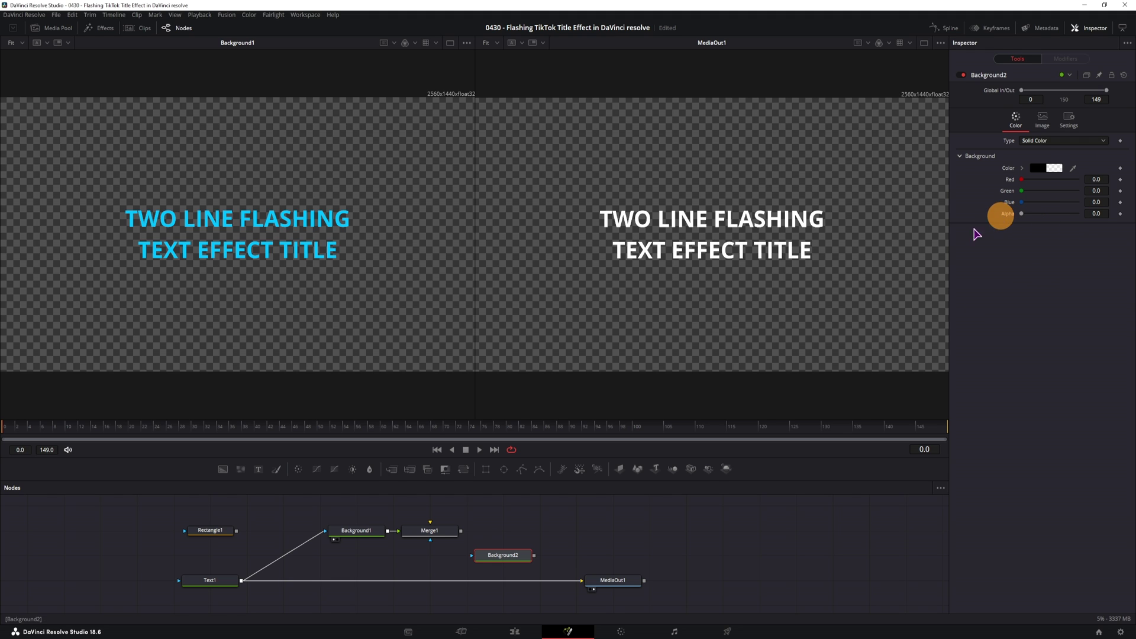
{"action": "left_click", "coordinate": [495, 554]}
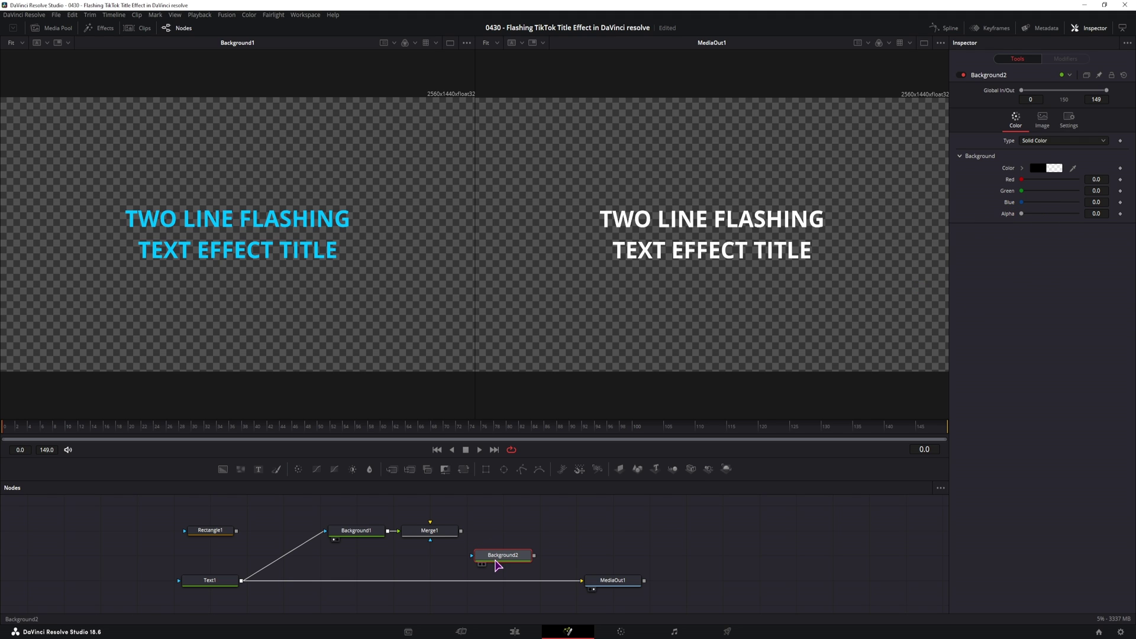
{"action": "left_click_drag", "start_coordinate": [534, 556], "coordinate": [431, 527]}
{"action": "left_click_drag", "start_coordinate": [211, 531], "coordinate": [422, 536]}
Wire Rectangle1 into Merge1's mask and preview it, testing Rectangle1's Invert and leaving it off
{"action": "left_click", "coordinate": [422, 536]}
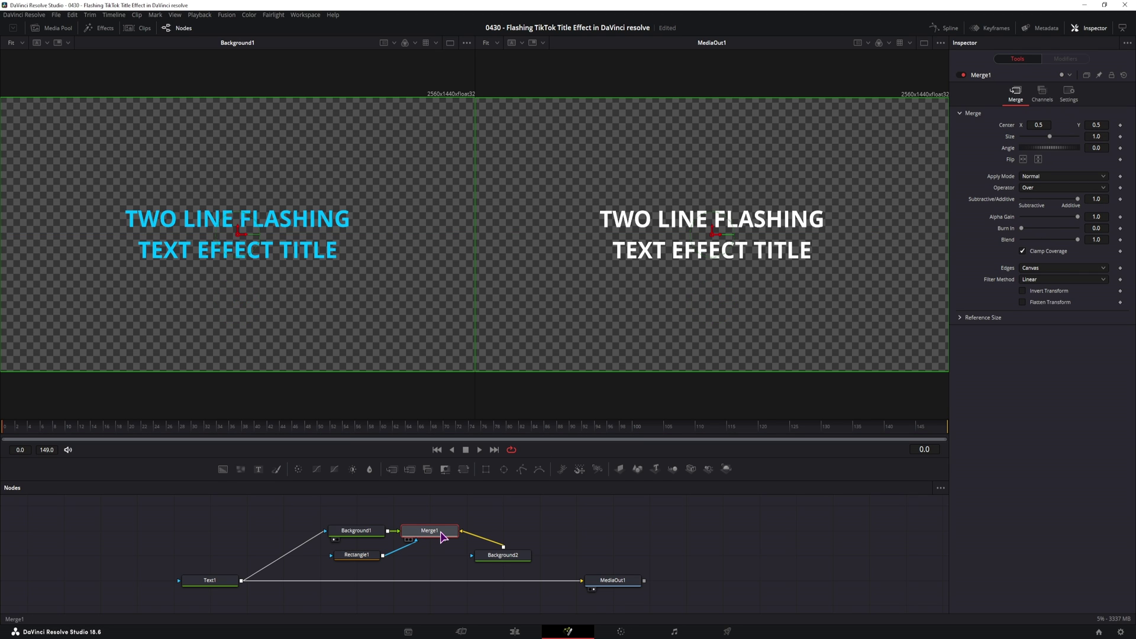
{"action": "key", "text": "1"}
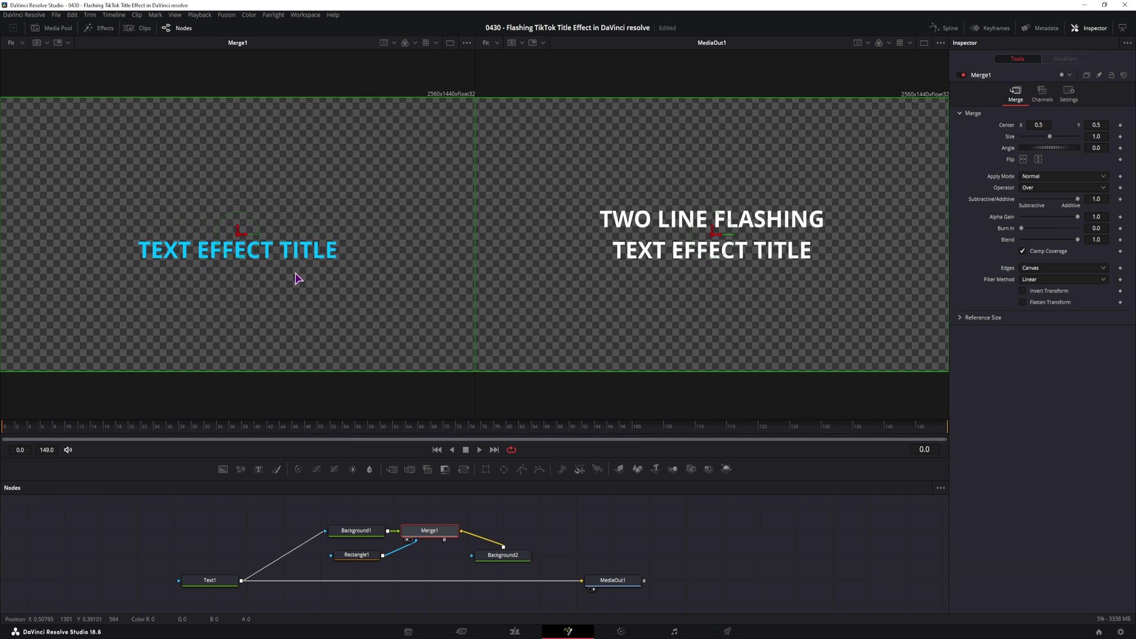
{"action": "left_click", "coordinate": [357, 555]}
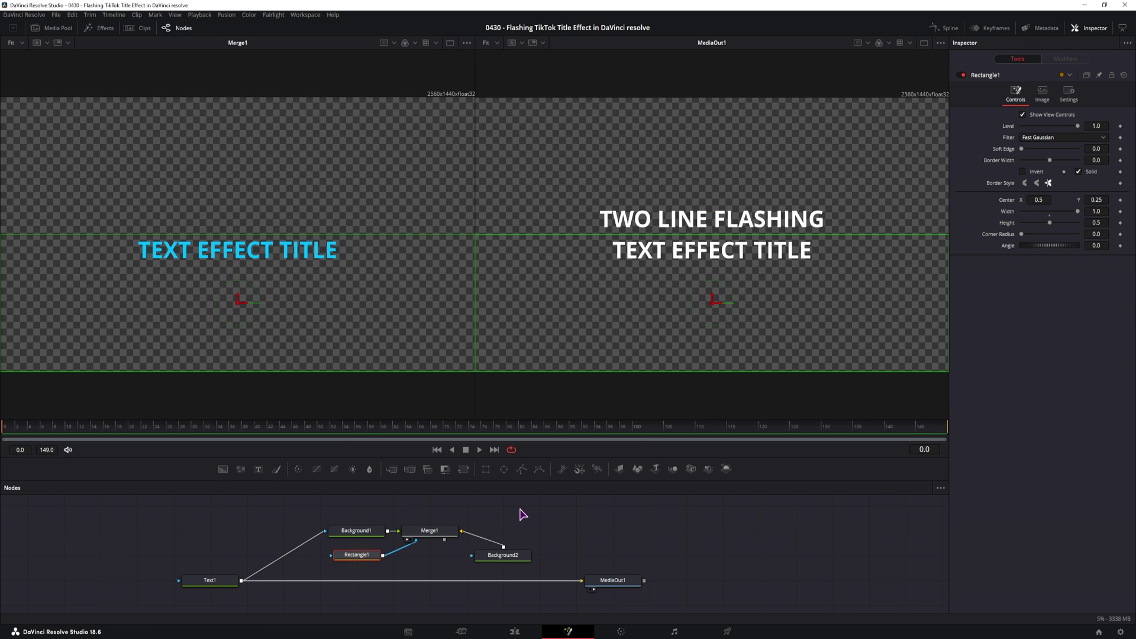
{"action": "left_click", "coordinate": [1024, 173]}
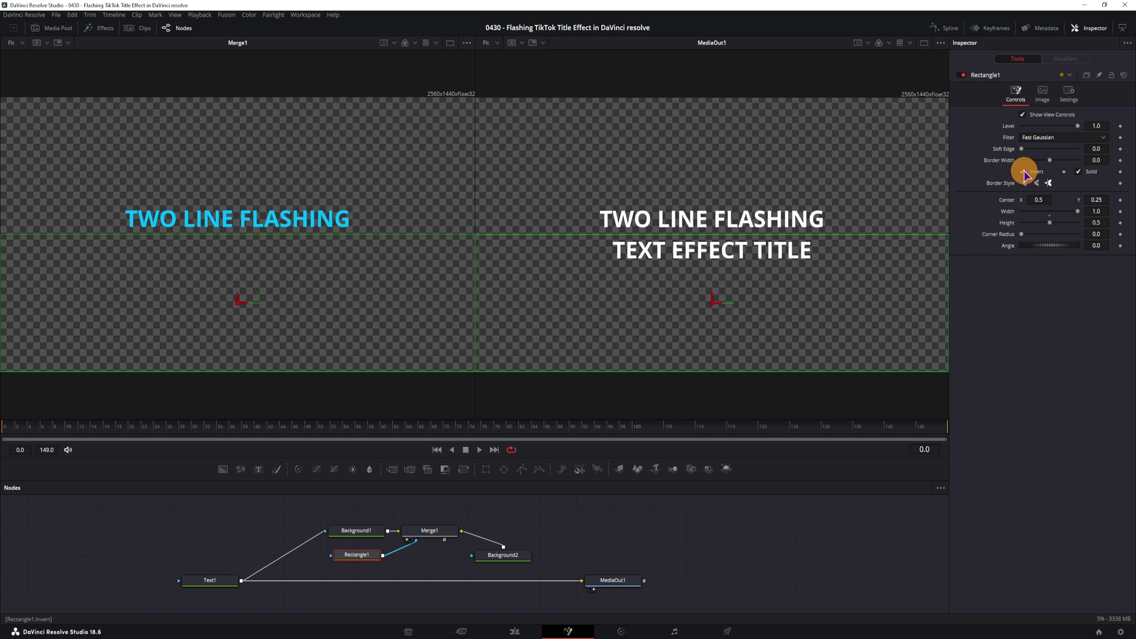
{"action": "left_click", "coordinate": [1024, 173]}
{"action": "left_click", "coordinate": [1023, 173]}
{"action": "left_click", "coordinate": [1024, 174]}
{"action": "left_click", "coordinate": [1024, 174]}
{"action": "left_click", "coordinate": [1025, 173]}
{"action": "left_click", "coordinate": [1024, 173]}
{"action": "left_click", "coordinate": [1025, 174]}
{"action": "left_click", "coordinate": [1025, 173]}
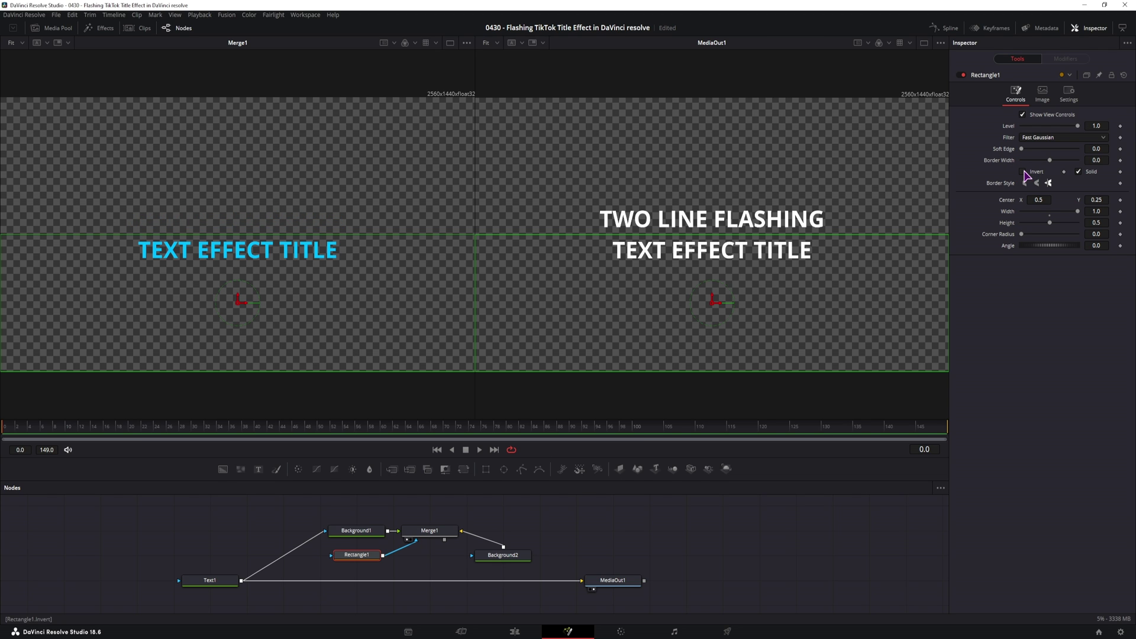
{"action": "scroll", "coordinate": [570, 552], "scroll_direction": "down", "scroll_amount": 1}
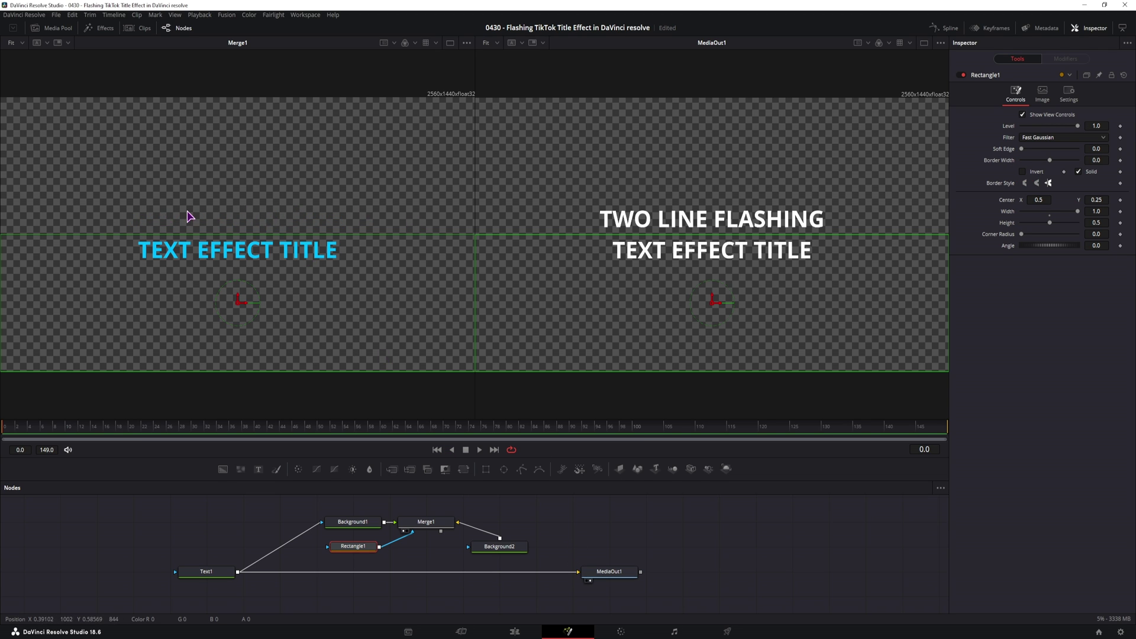
Duplicate Merge1 with copy and paste to create Merge1_1
{"action": "left_click", "coordinate": [422, 518]}
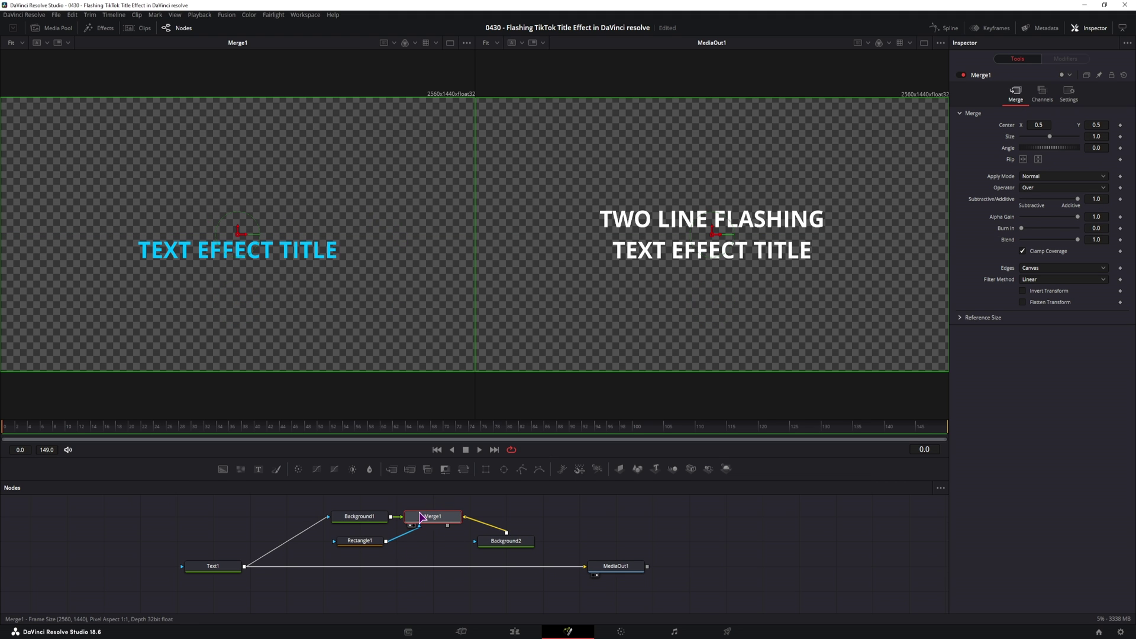
{"action": "key", "text": "ctrl+c"}
{"action": "scroll", "coordinate": [441, 556], "scroll_direction": "down", "scroll_amount": 2}
{"action": "left_click", "coordinate": [436, 580]}
{"action": "key", "text": "ctrl+v"}
{"action": "scroll", "coordinate": [446, 594], "scroll_direction": "up", "scroll_amount": 2}
Wire Text1, Background2 and Rectangle1 into Merge1_1, preview it and test Rectangle1's Invert
{"action": "left_click_drag", "start_coordinate": [314, 503], "coordinate": [384, 527]}
{"action": "left_click", "coordinate": [329, 591]}
{"action": "left_click_drag", "start_coordinate": [242, 562], "coordinate": [434, 582]}
{"action": "left_click_drag", "start_coordinate": [503, 527], "coordinate": [432, 583]}
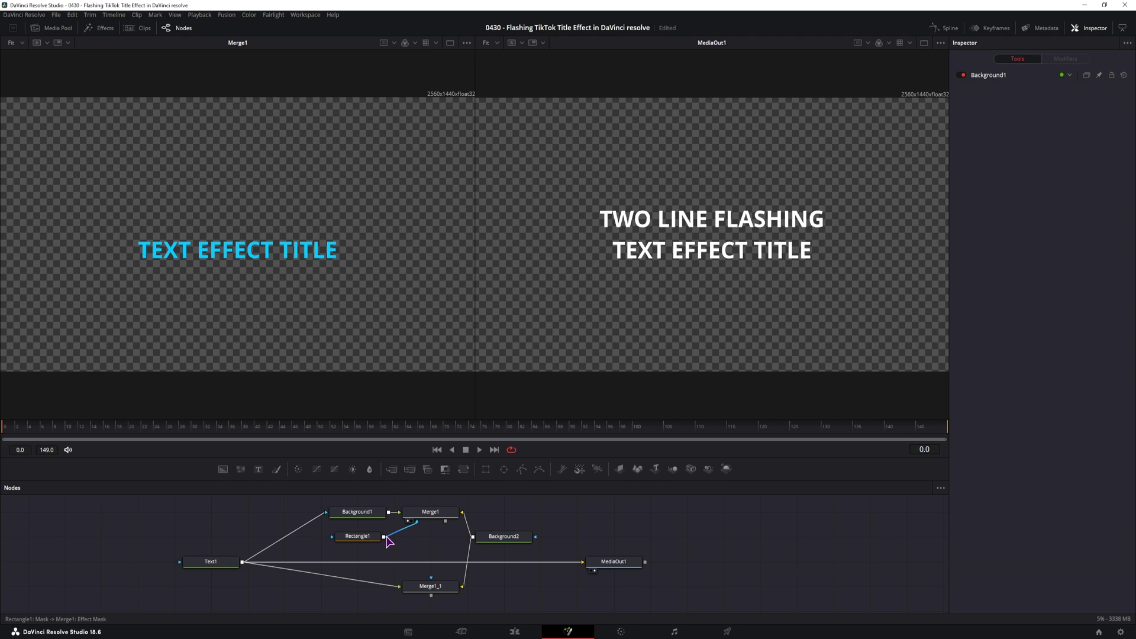
{"action": "left_click_drag", "start_coordinate": [384, 536], "coordinate": [431, 579]}
{"action": "left_click", "coordinate": [437, 594]}
{"action": "left_click", "coordinate": [431, 596]}
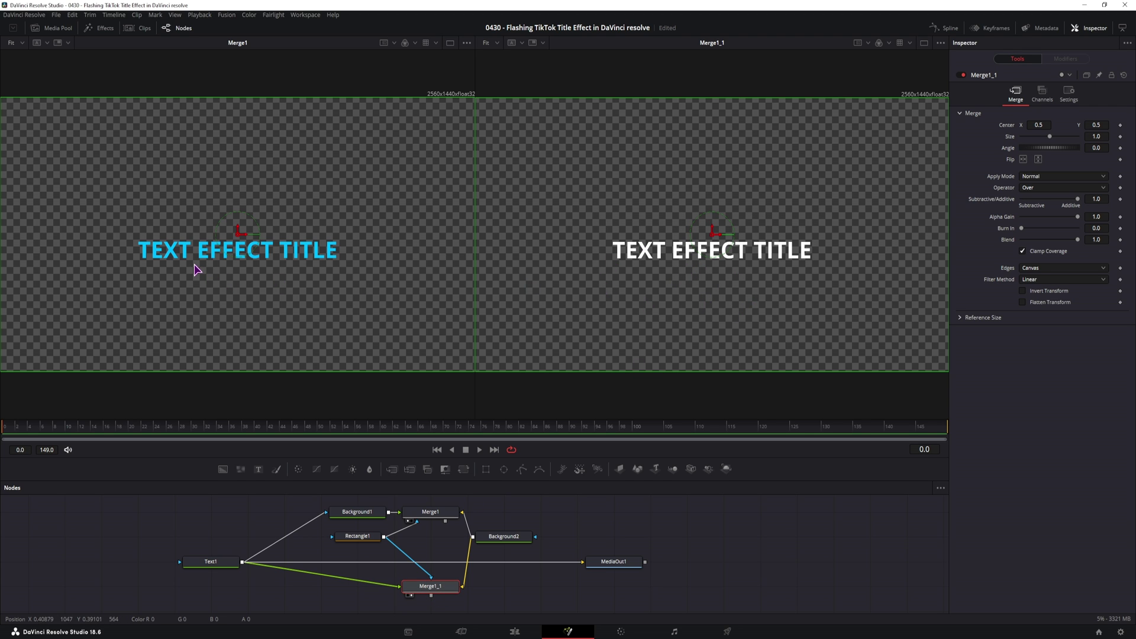
{"action": "left_click", "coordinate": [355, 536]}
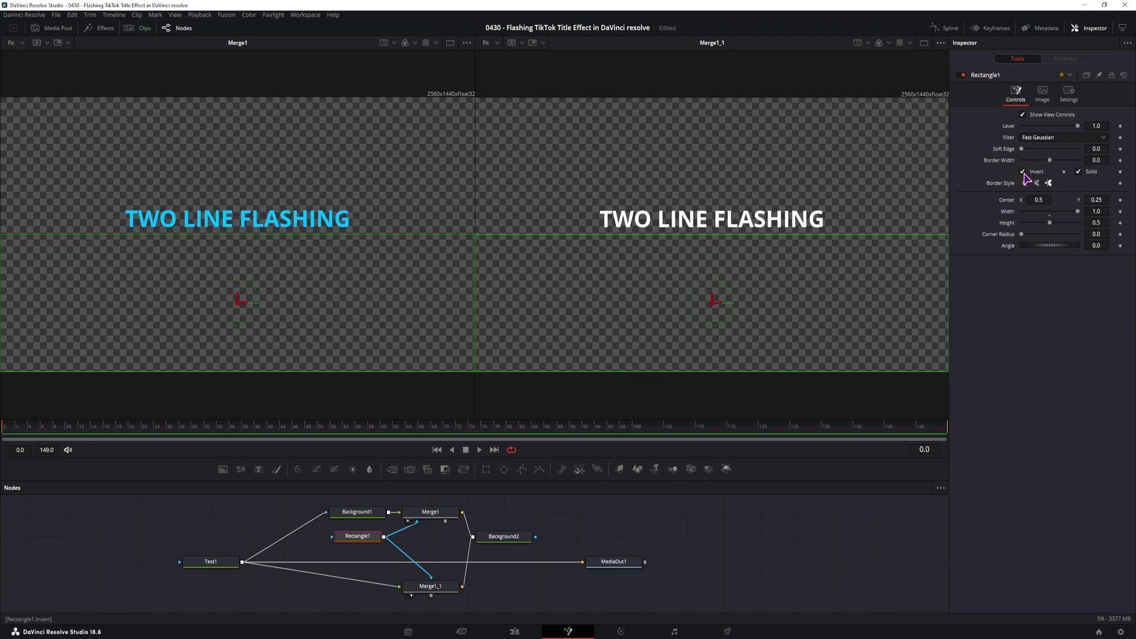
{"action": "left_click", "coordinate": [1024, 173]}
{"action": "left_click", "coordinate": [1025, 172]}
{"action": "left_click", "coordinate": [1023, 172]}
Enable Apply Mask Inverted on Merge1_1, comparing lines with Rectangle1's Invert left unchecked
{"action": "left_click", "coordinate": [432, 586]}
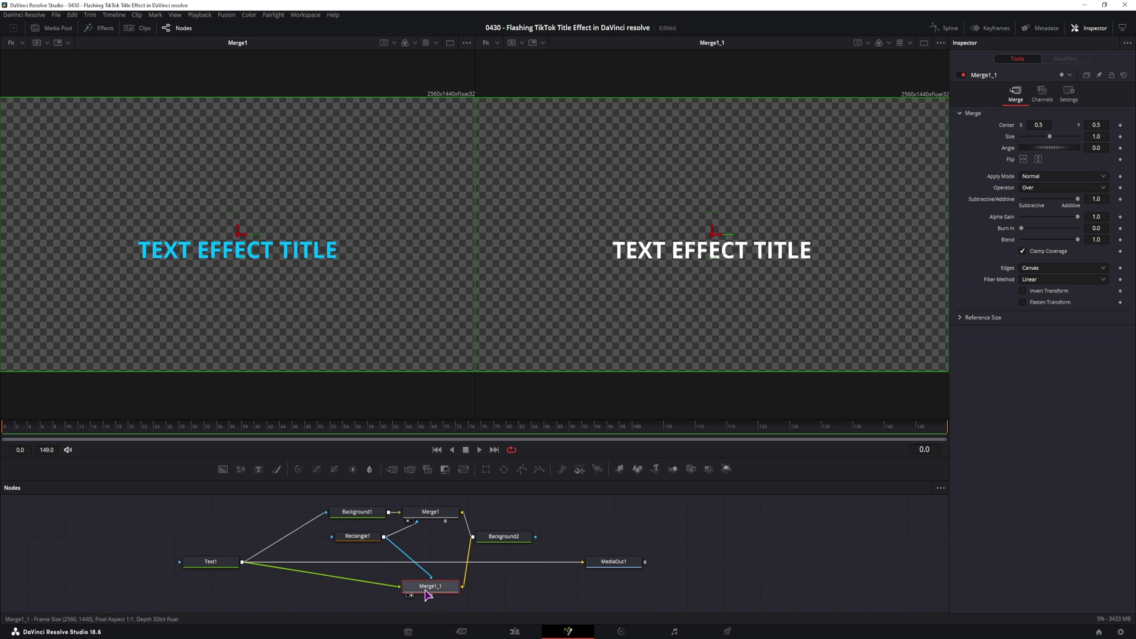
{"action": "left_click", "coordinate": [1069, 96]}
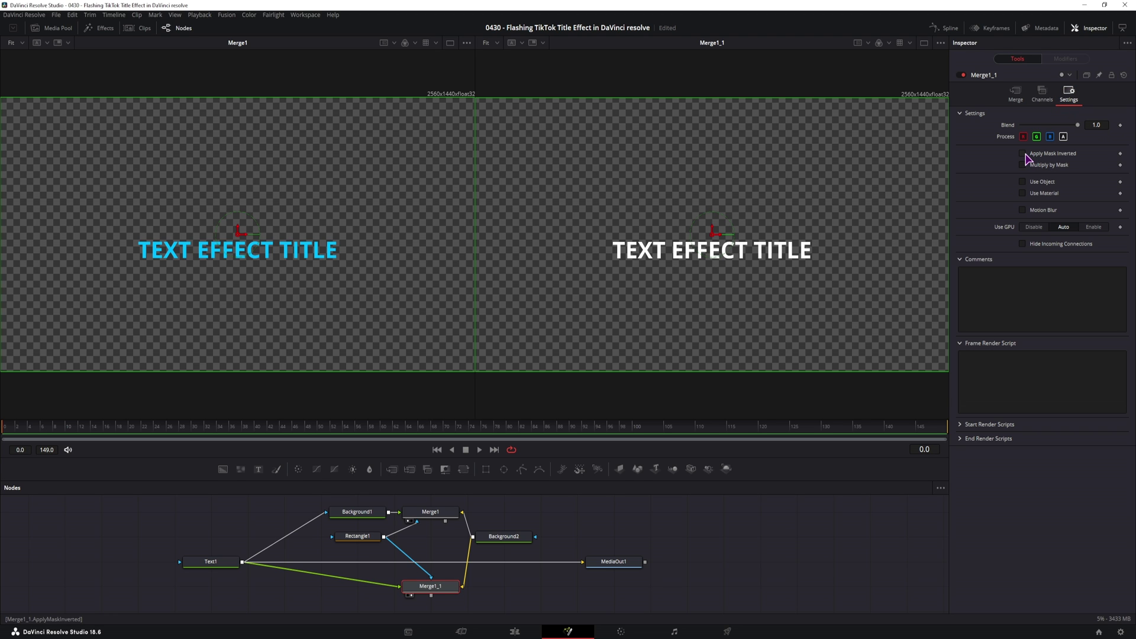
{"action": "left_click", "coordinate": [1024, 155]}
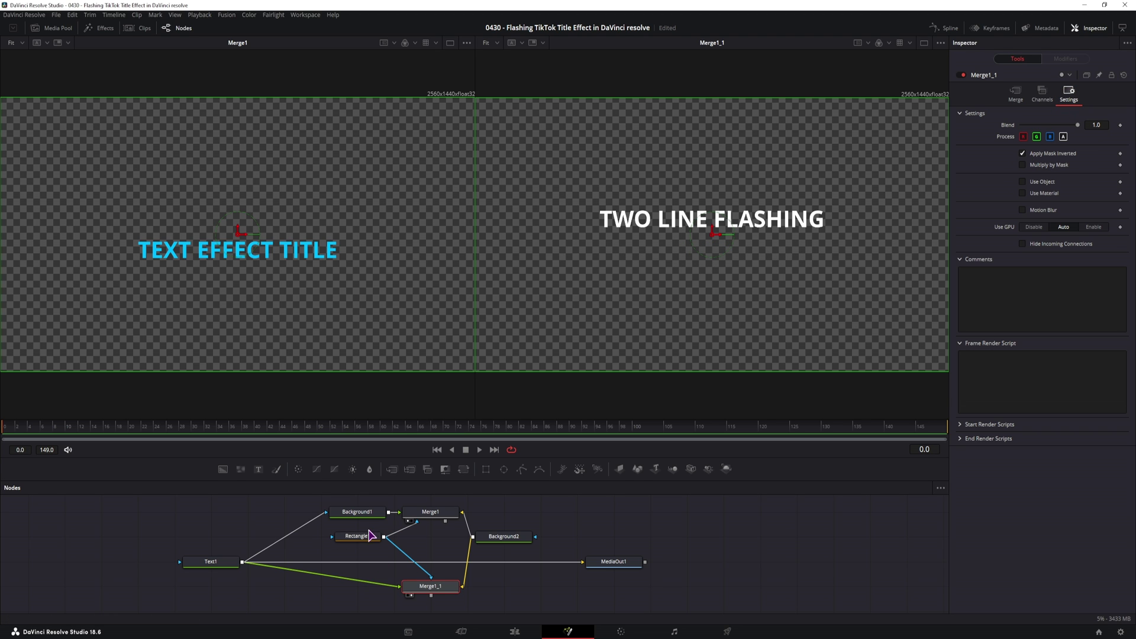
{"action": "left_click", "coordinate": [364, 538]}
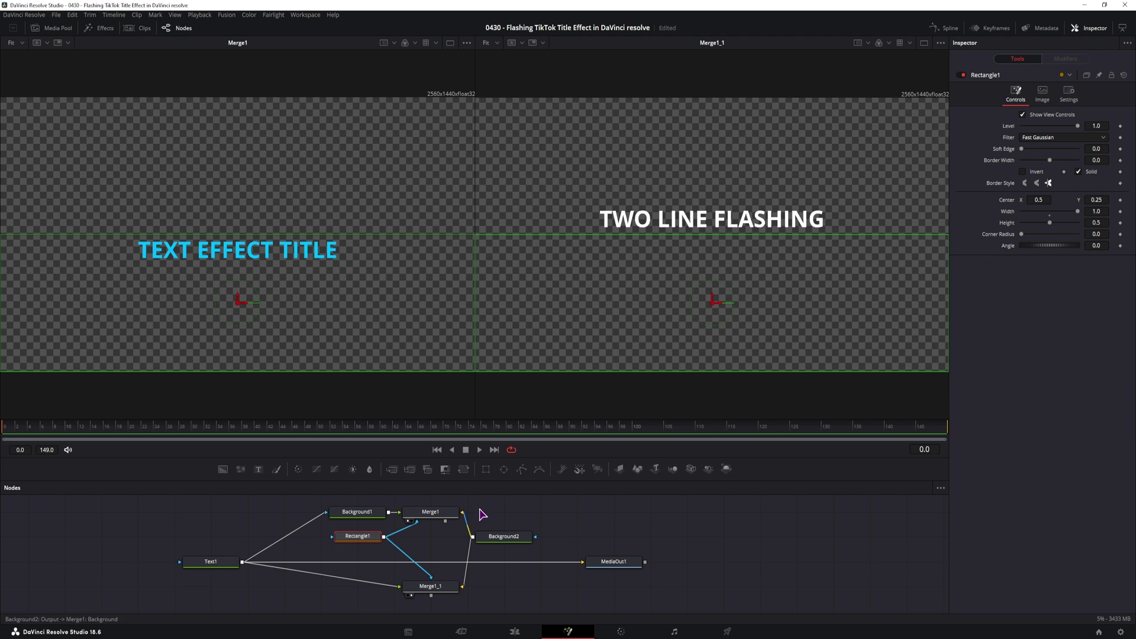
{"action": "left_click", "coordinate": [1024, 173]}
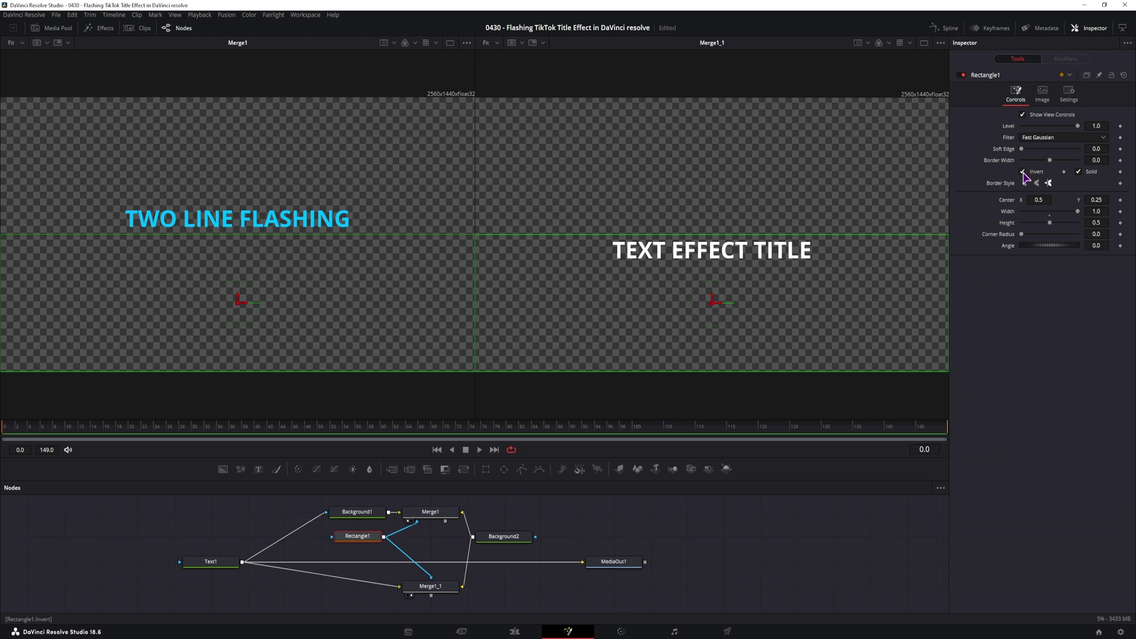
{"action": "left_click", "coordinate": [1024, 174]}
{"action": "left_click", "coordinate": [1025, 173]}
{"action": "left_click", "coordinate": [1025, 174]}
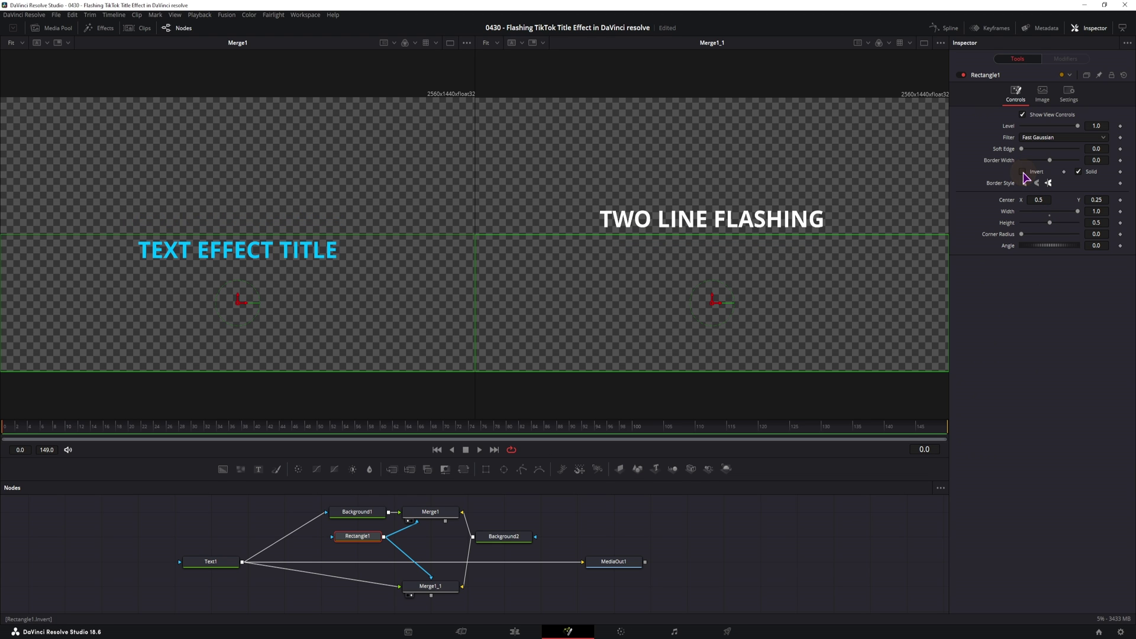
{"action": "left_click", "coordinate": [1024, 173]}
{"action": "left_click", "coordinate": [1024, 173]}
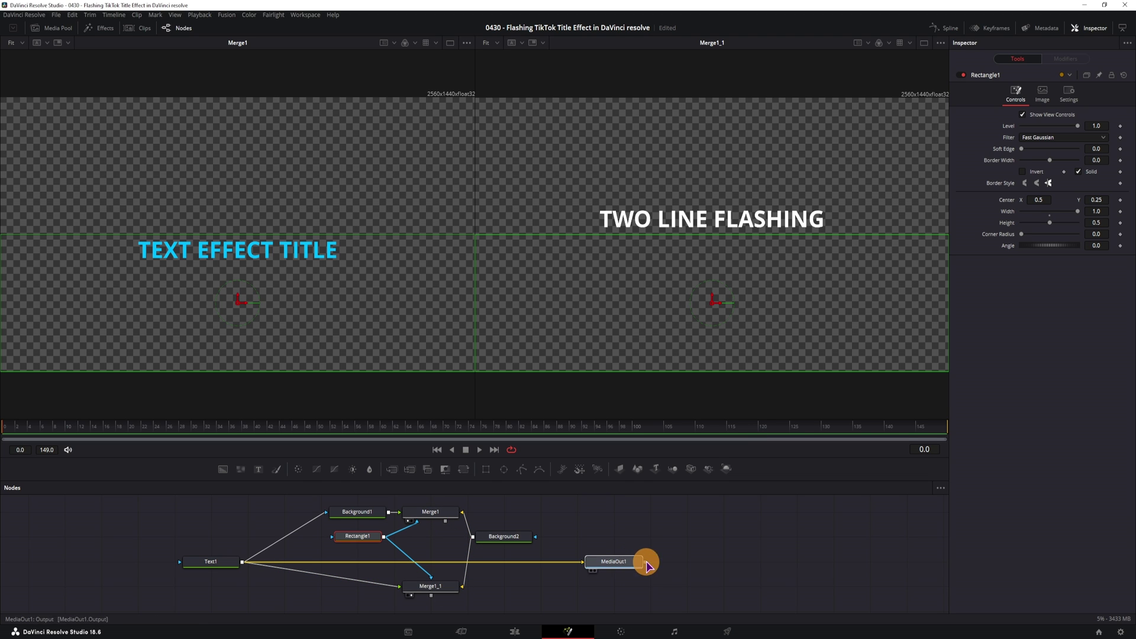
Add Merge2 combining Merge1_1 and Merge1, and connect it to MediaOut1
{"action": "left_click_drag", "start_coordinate": [649, 566], "coordinate": [685, 562]}
{"action": "left_click_drag", "start_coordinate": [392, 470], "coordinate": [540, 585]}
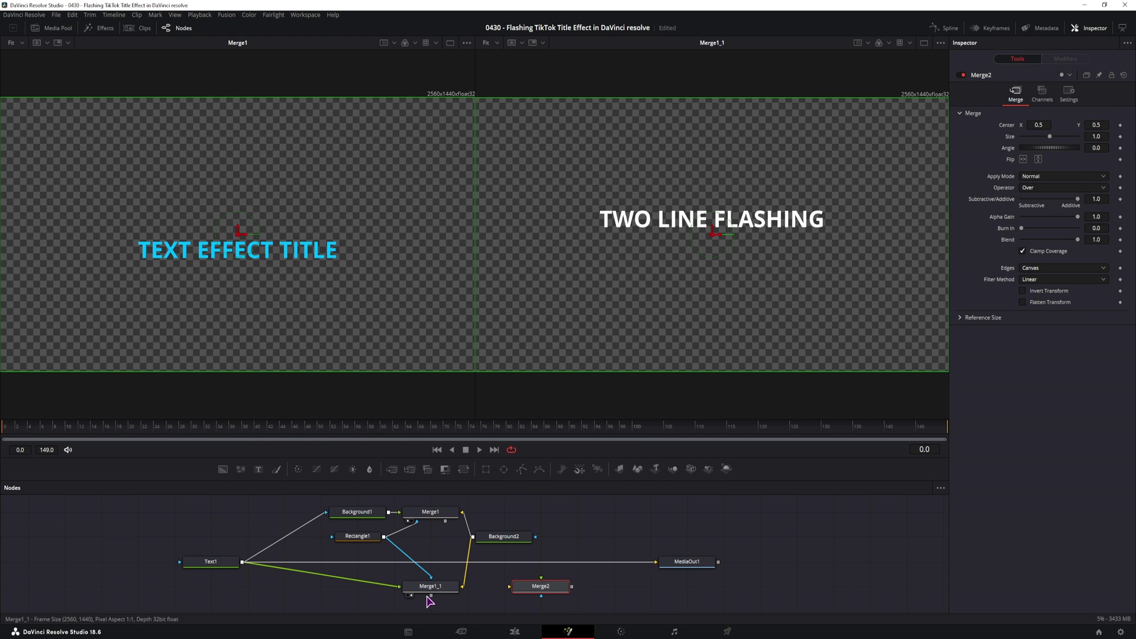
{"action": "left_click_drag", "start_coordinate": [428, 597], "coordinate": [509, 587]}
{"action": "left_click_drag", "start_coordinate": [446, 522], "coordinate": [657, 564]}
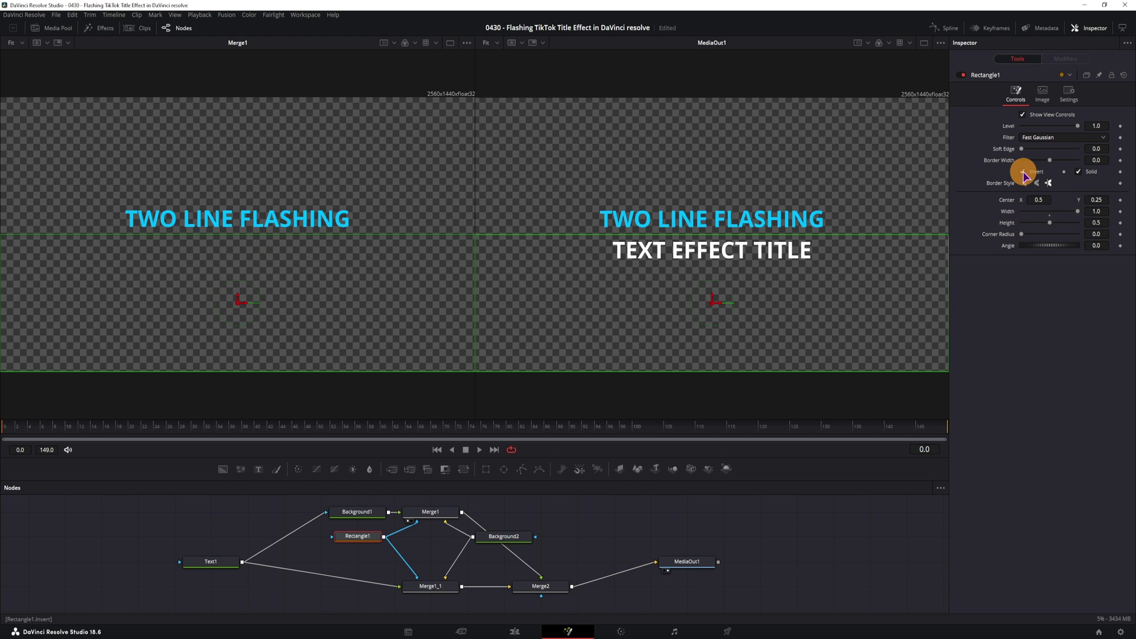
Toggle Rectangle1's Invert repeatedly to preview the flashing, ending uninverted
{"action": "left_click", "coordinate": [1025, 173]}
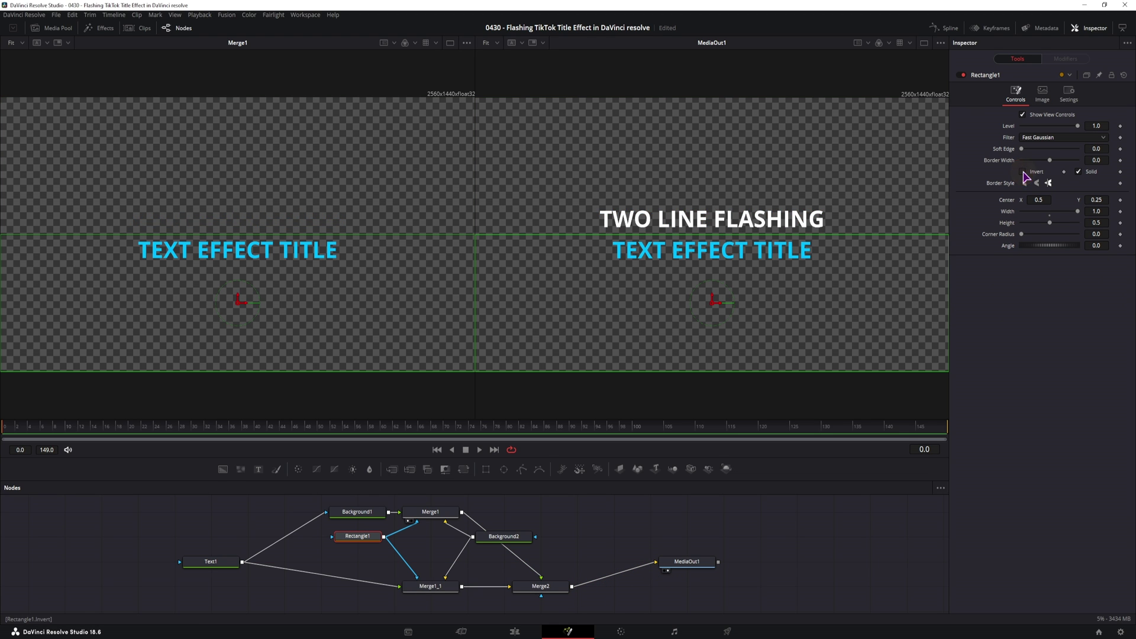
{"action": "left_click", "coordinate": [1026, 173]}
{"action": "left_click", "coordinate": [1026, 173]}
{"action": "left_click", "coordinate": [1025, 173]}
{"action": "left_click", "coordinate": [1025, 173]}
{"action": "left_click", "coordinate": [1026, 173]}
{"action": "left_click", "coordinate": [1026, 173]}
{"action": "left_click", "coordinate": [1025, 173]}
{"action": "left_click", "coordinate": [1025, 173]}
{"action": "left_click", "coordinate": [1024, 173]}
{"action": "left_click", "coordinate": [1024, 173]}
{"action": "left_click", "coordinate": [1024, 173]}
{"action": "left_click", "coordinate": [1025, 172]}
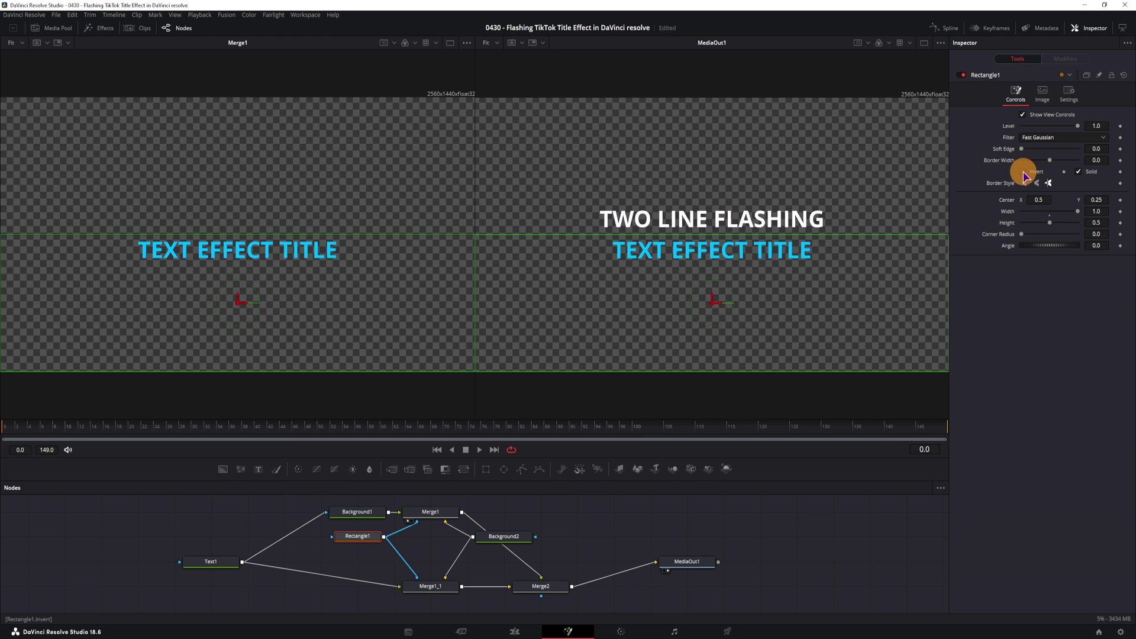
Scrub Merge1's Size up to about 1.1, then check the line swap via Rectangle1's Invert
{"action": "left_click", "coordinate": [431, 513]}
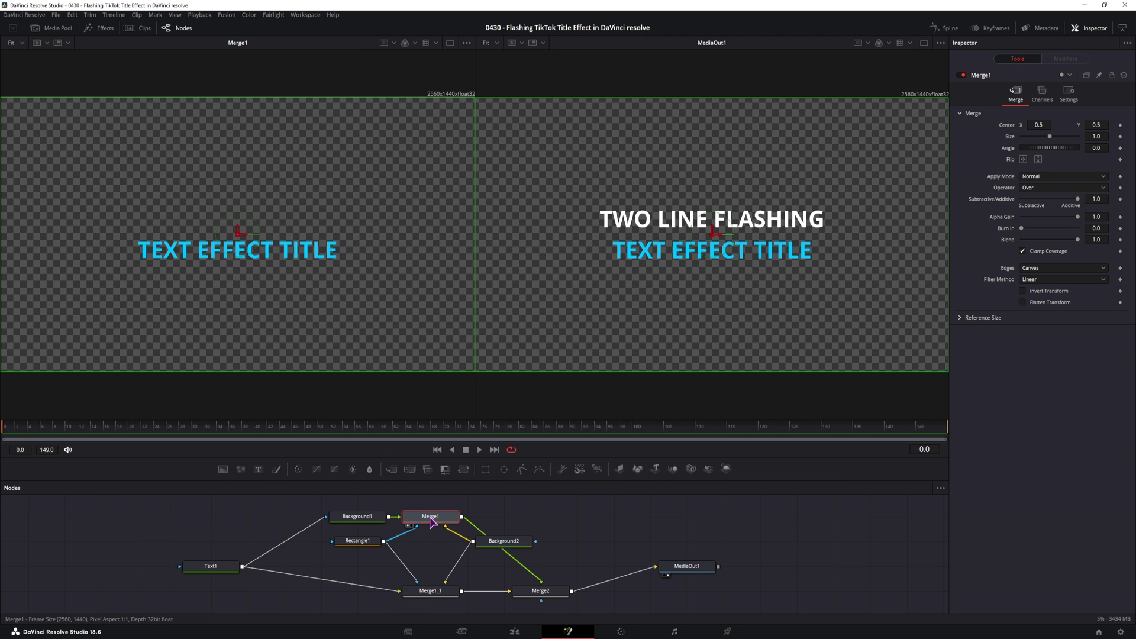
{"action": "scroll", "coordinate": [532, 515], "scroll_direction": "left", "scroll_amount": 2}
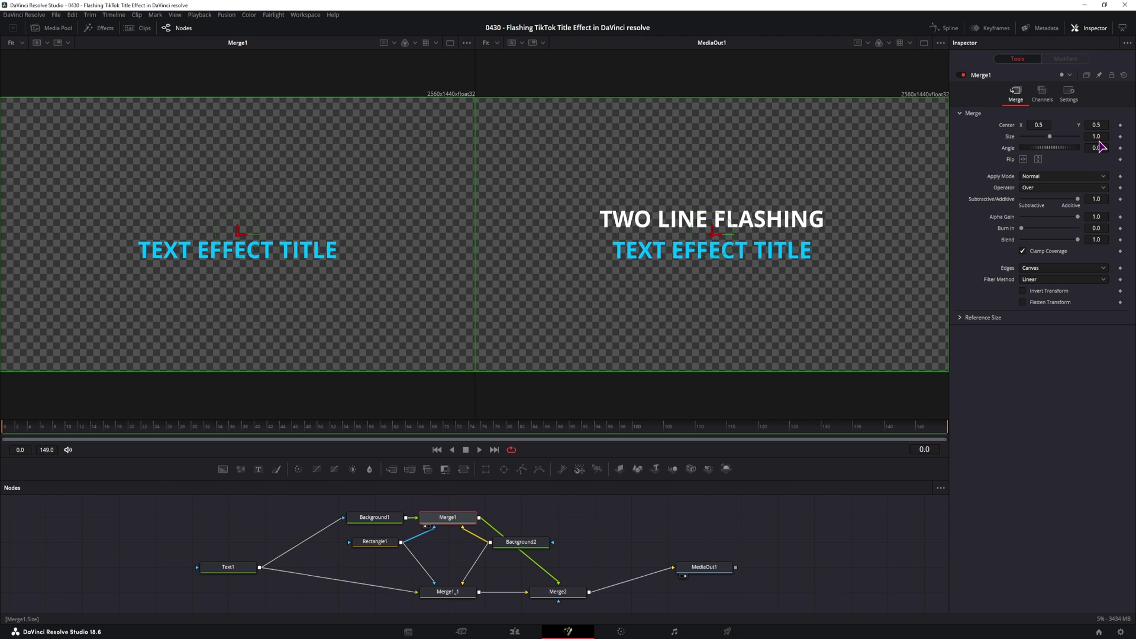
{"action": "left_click_drag", "start_coordinate": [1097, 136], "coordinate": [1114, 135]}
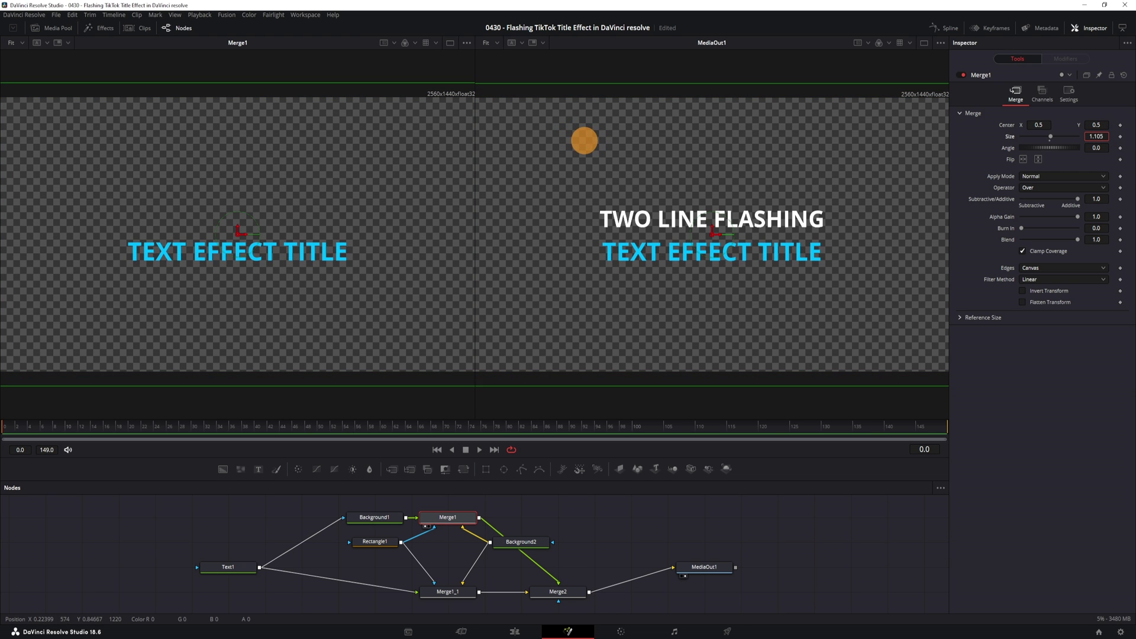
{"action": "left_click", "coordinate": [386, 544]}
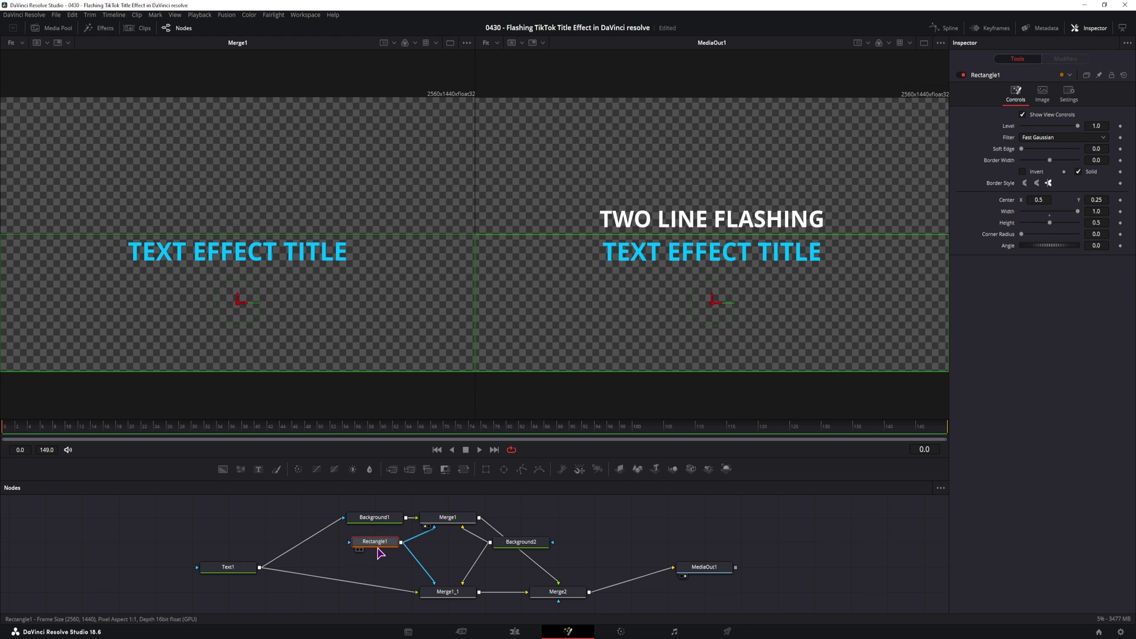
{"action": "left_click", "coordinate": [1024, 172]}
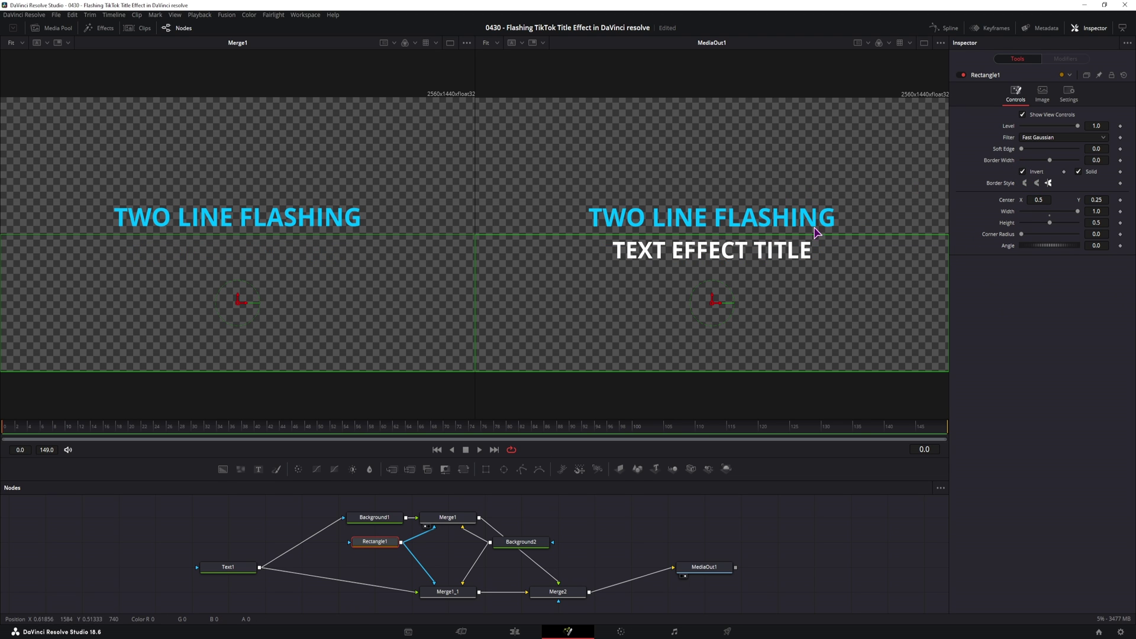
{"action": "left_click", "coordinate": [1024, 173]}
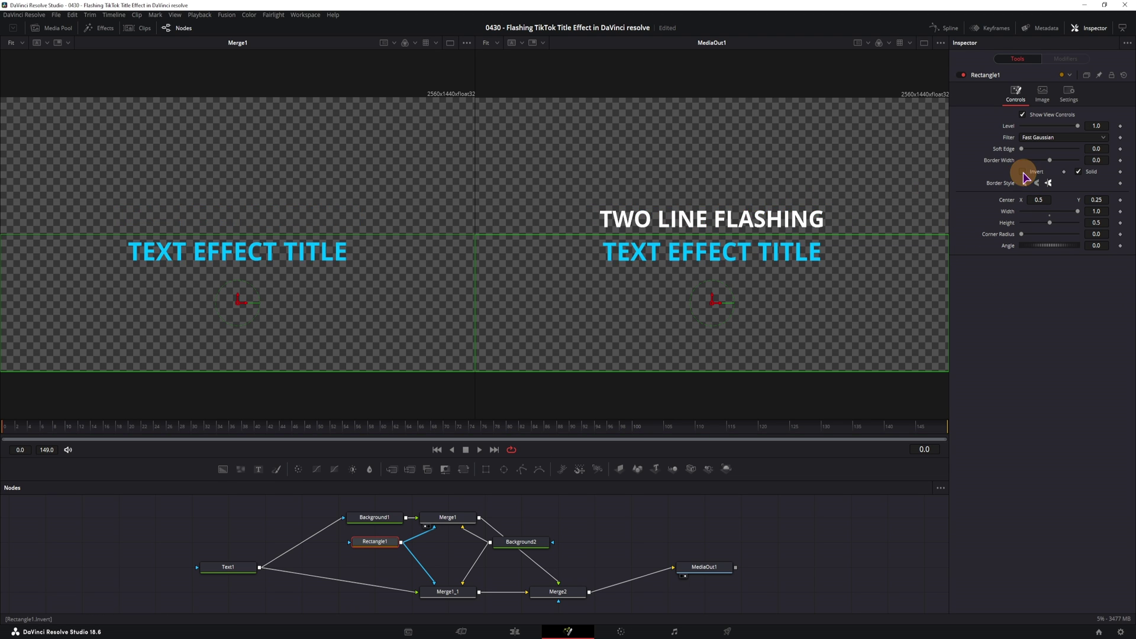
{"action": "left_click", "coordinate": [1023, 172]}
{"action": "left_click", "coordinate": [1023, 172]}
Set Merge1_1's Size to 0.9 and recheck the line swap, leaving Invert off
{"action": "left_click", "coordinate": [447, 592]}
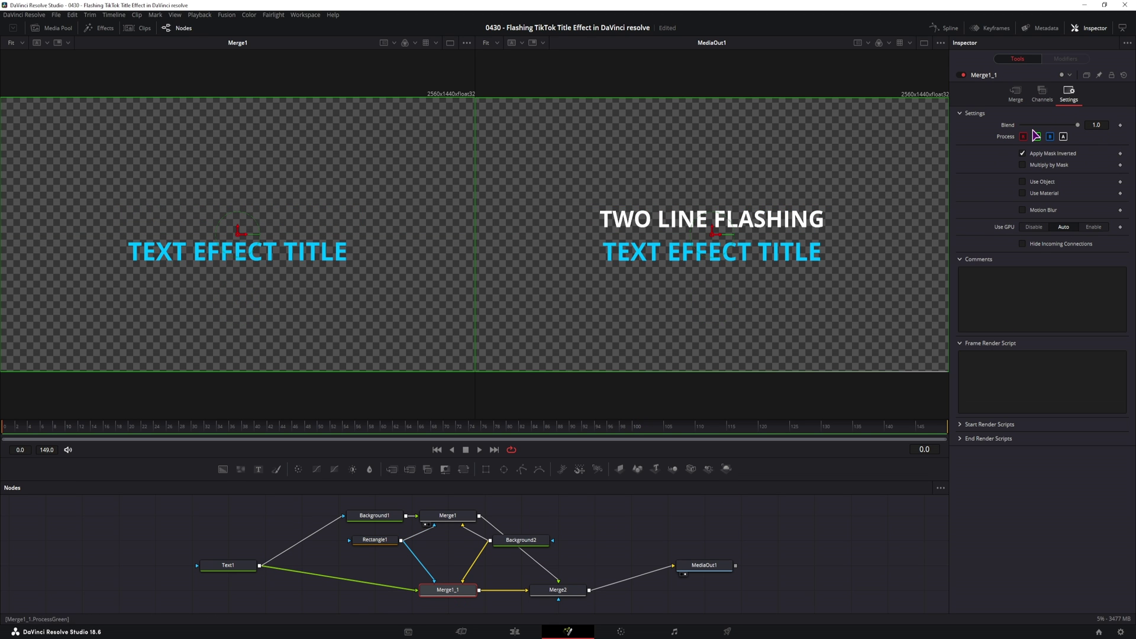
{"action": "left_click", "coordinate": [1015, 94]}
{"action": "left_click", "coordinate": [1104, 138]}
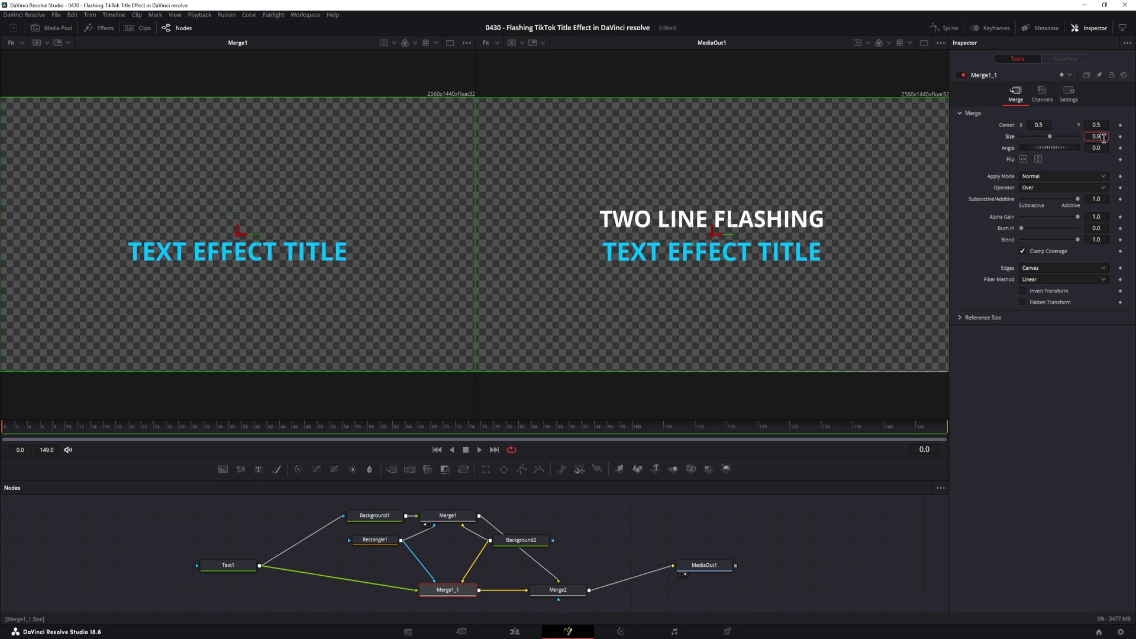
{"action": "type", "text": "0.9"}
{"action": "key", "text": "Return"}
{"action": "left_click", "coordinate": [375, 539]}
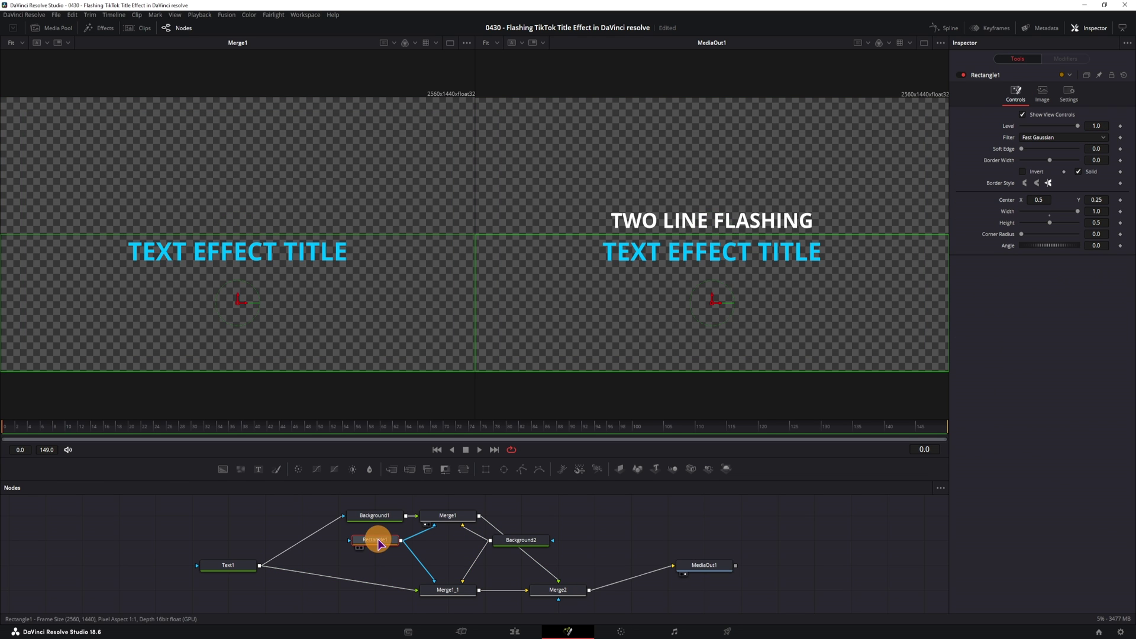
{"action": "left_click", "coordinate": [1026, 172]}
{"action": "left_click", "coordinate": [1028, 172]}
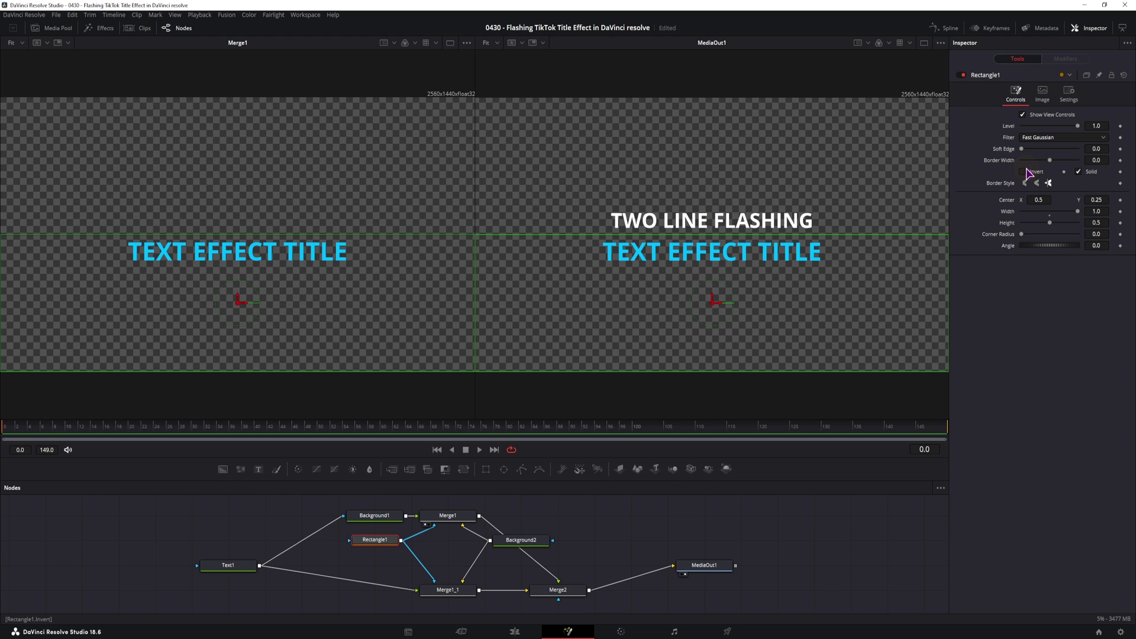
{"action": "left_click", "coordinate": [1028, 171]}
{"action": "left_click", "coordinate": [1028, 172]}
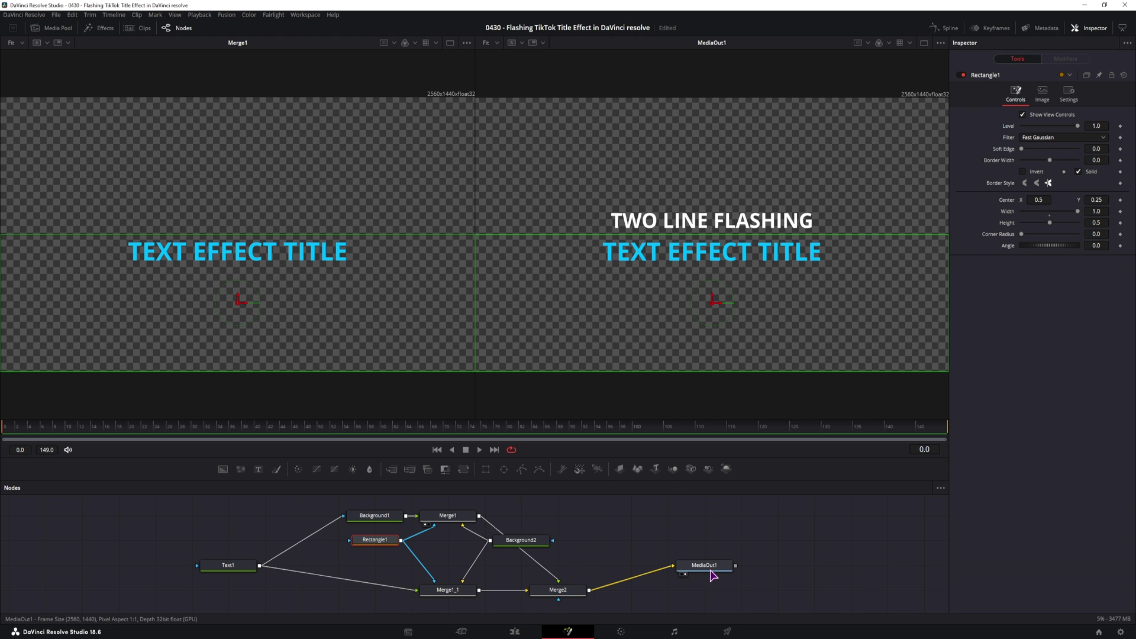
Insert Transform1 between Merge2 and MediaOut1 and scrub its Angle to tilt the title diagonally
{"action": "left_click_drag", "start_coordinate": [712, 575], "coordinate": [736, 589]}
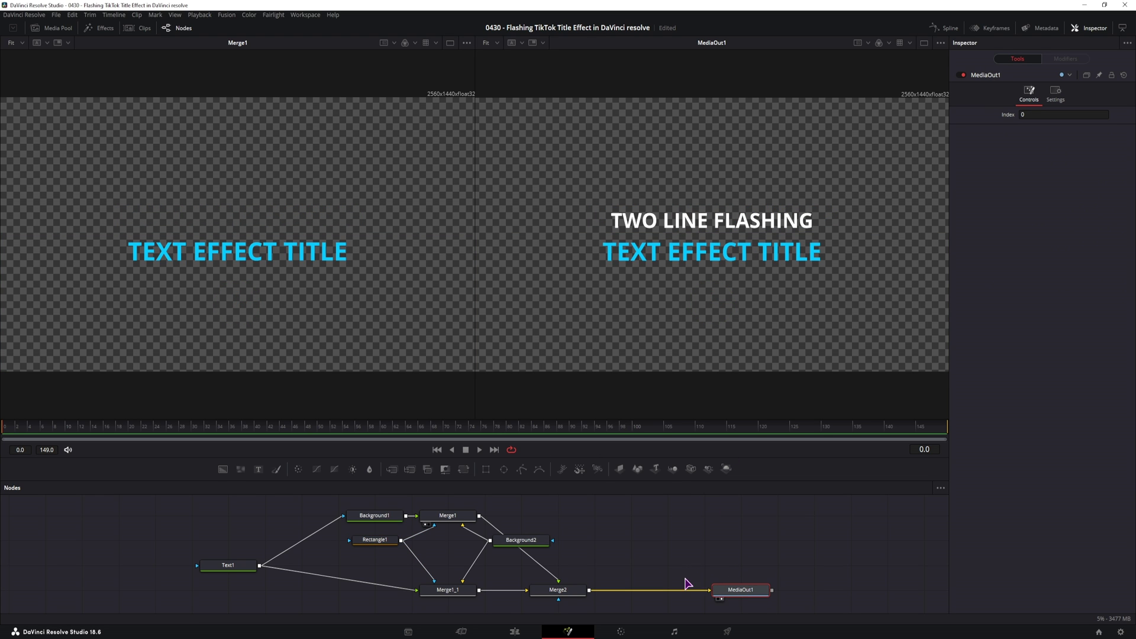
{"action": "left_click", "coordinate": [662, 540]}
{"action": "left_click_drag", "start_coordinate": [464, 467], "coordinate": [645, 592]}
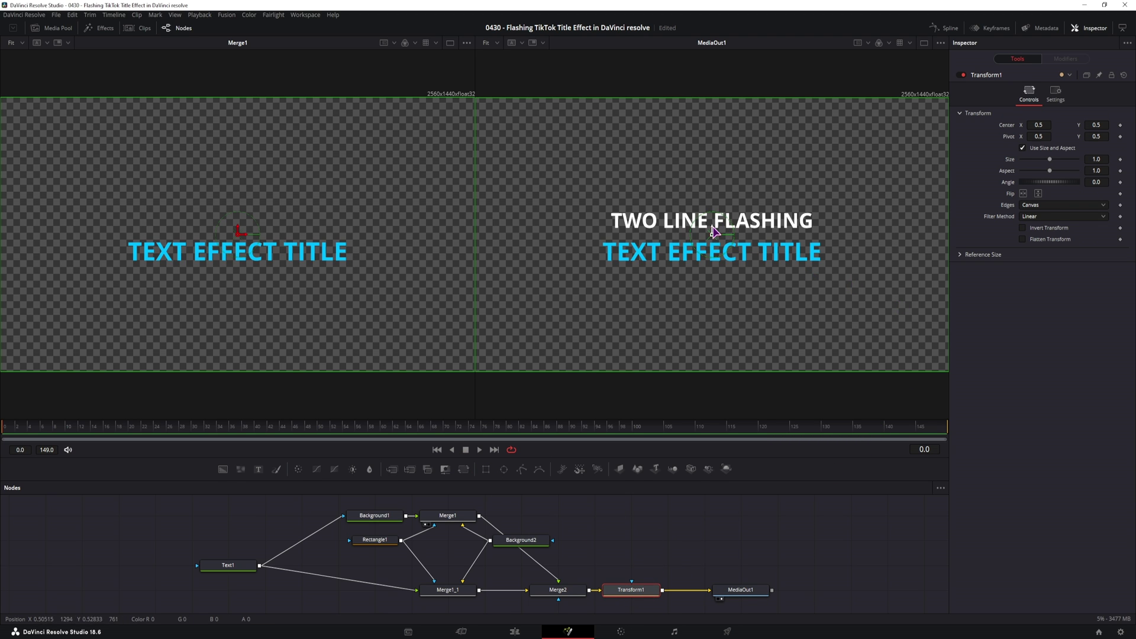
{"action": "left_click_drag", "start_coordinate": [713, 231], "coordinate": [779, 286]}
{"action": "key", "text": "ctrl+z"}
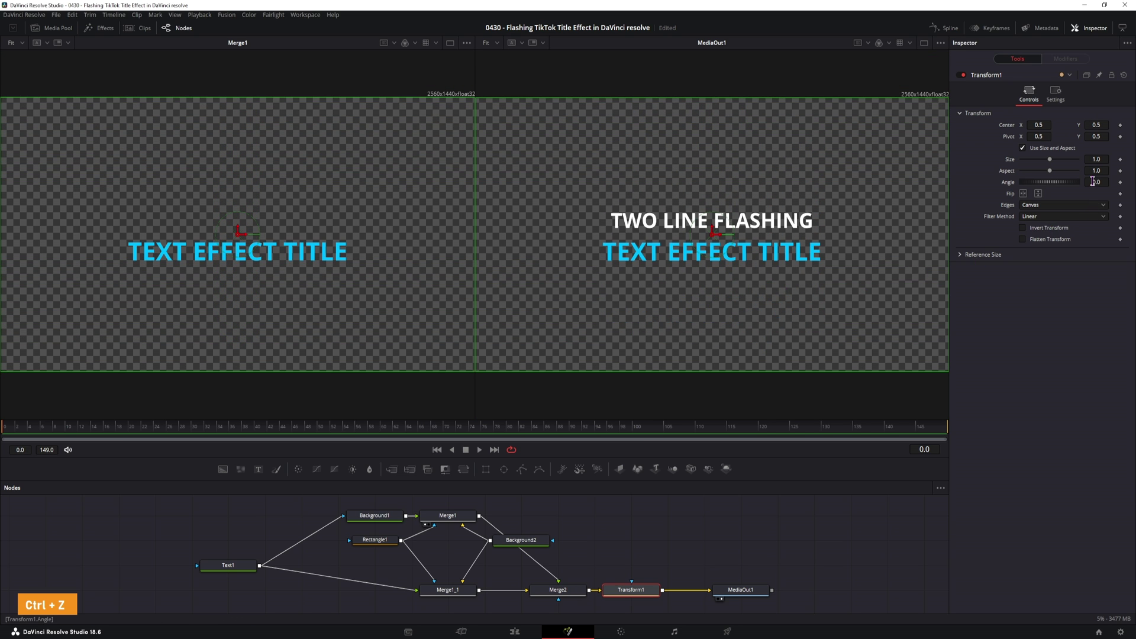
{"action": "left_click_drag", "start_coordinate": [1093, 181], "coordinate": [624, 241]}
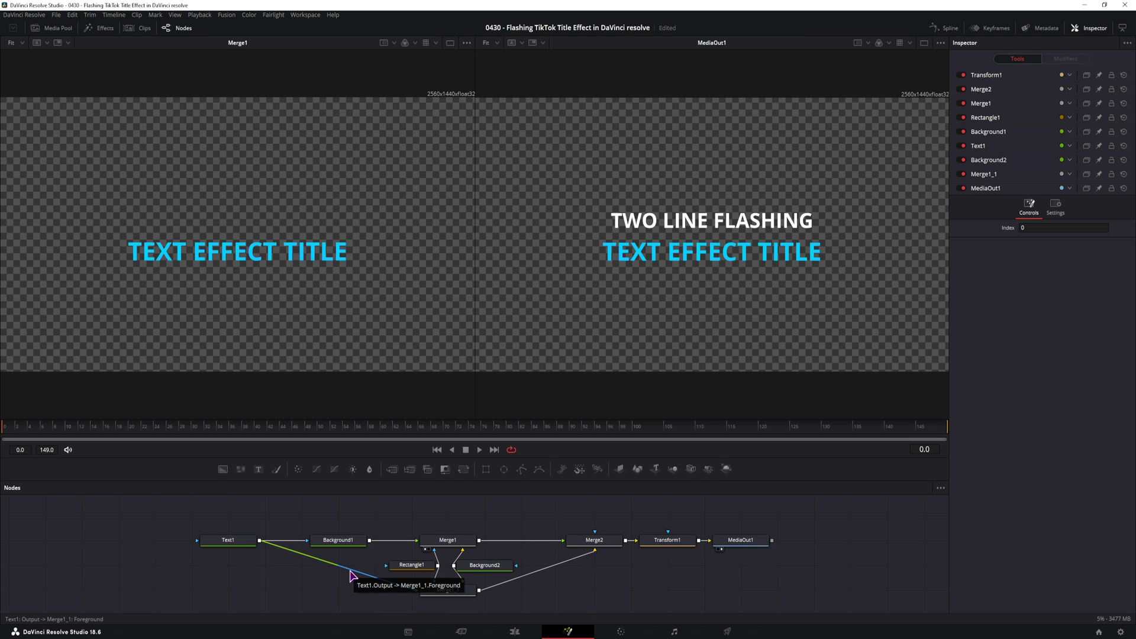
Add a pipe router on the Text1→Merge1_1 link and square off the Merge1_1→Merge2 link
{"action": "left_click", "coordinate": [351, 576], "text": "alt"}
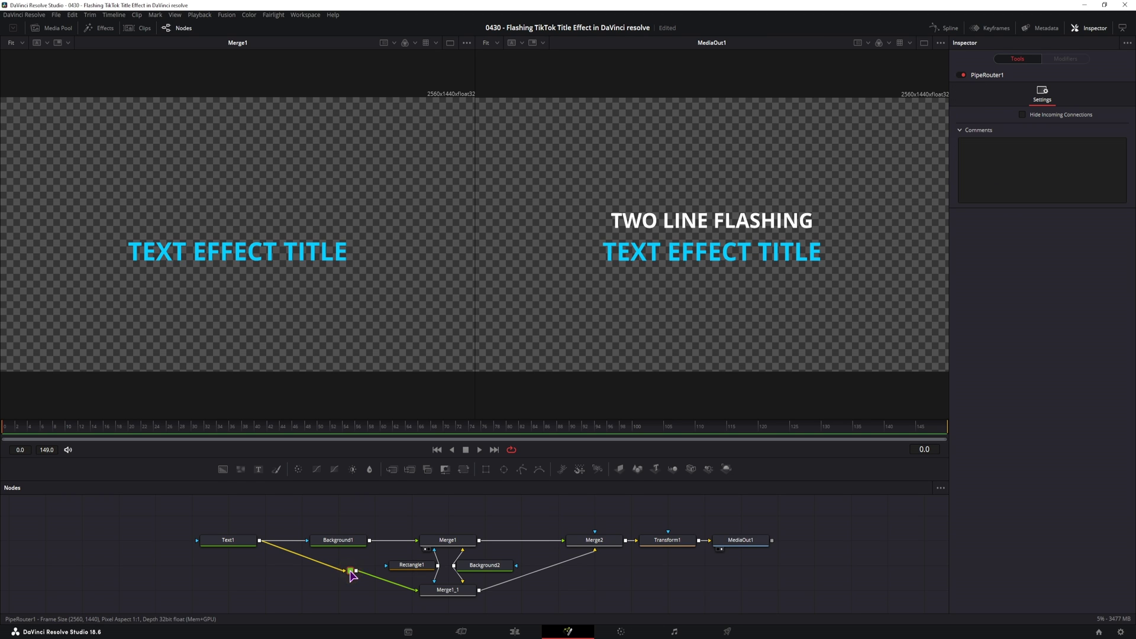
{"action": "left_click_drag", "start_coordinate": [351, 576], "coordinate": [266, 590]}
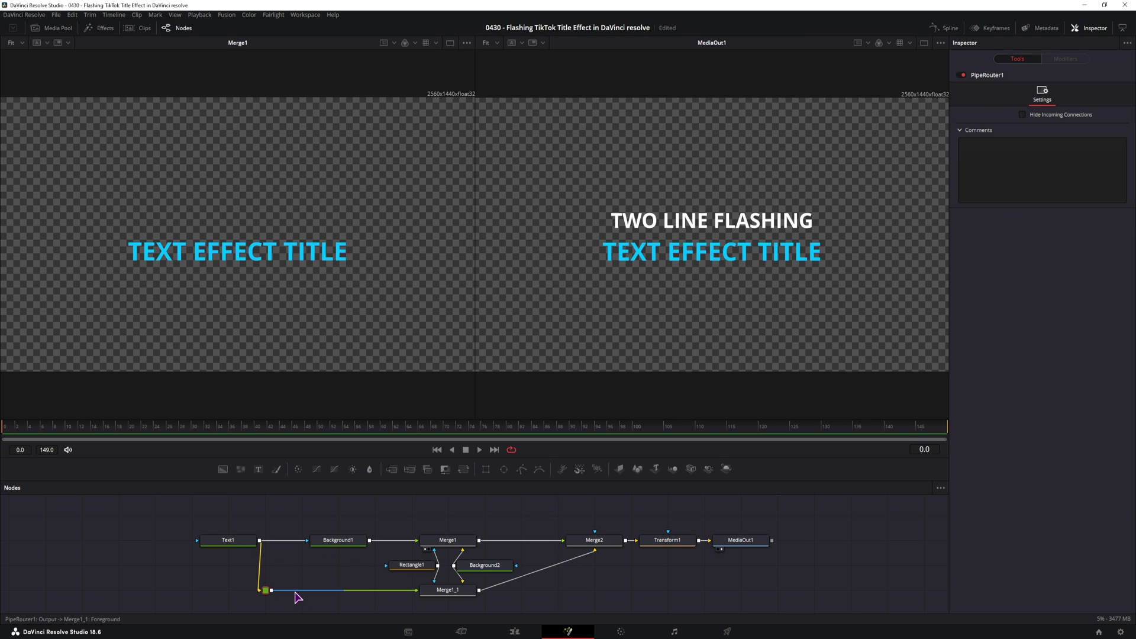
{"action": "left_click_drag", "start_coordinate": [550, 570], "coordinate": [599, 584]}
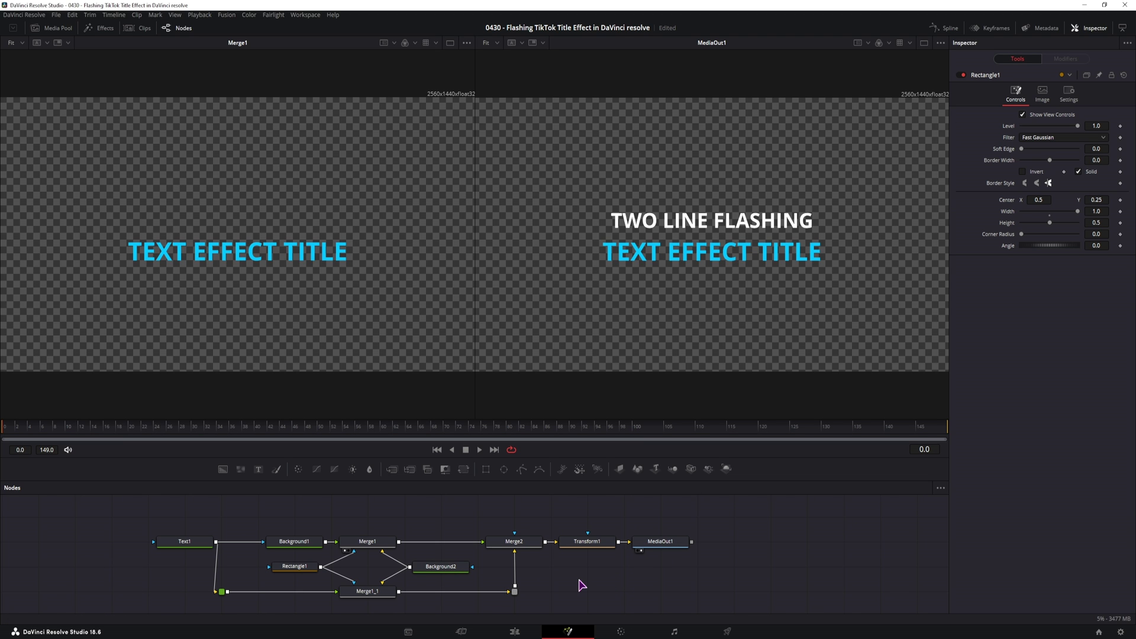
Test Rectangle1's Invert toggle, leave it off, and return the playhead to frame 0
{"action": "left_click", "coordinate": [299, 570]}
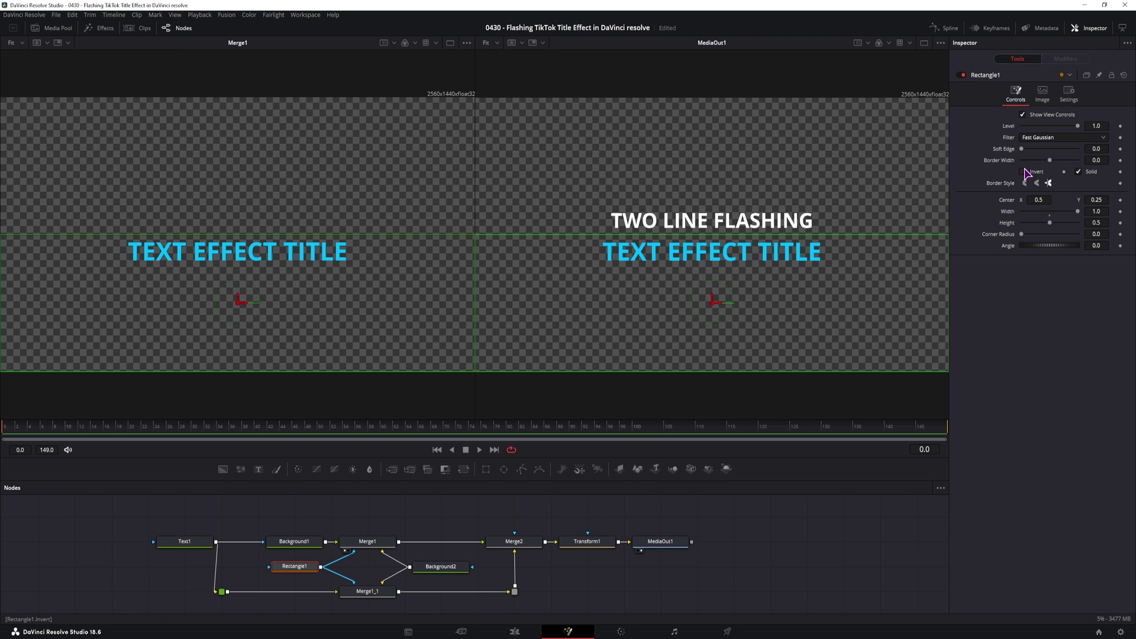
{"action": "left_click", "coordinate": [1023, 172]}
{"action": "left_click", "coordinate": [1023, 173]}
{"action": "left_click", "coordinate": [1023, 173]}
{"action": "left_click", "coordinate": [1023, 173]}
{"action": "left_click_drag", "start_coordinate": [34, 425], "coordinate": [3, 424]}
Keyframe Rectangle1's Invert off at the start and on a few frames later, then preview
{"action": "left_click", "coordinate": [1064, 171]}
{"action": "left_click", "coordinate": [37, 432]}
{"action": "left_click", "coordinate": [51, 428]}
{"action": "left_click", "coordinate": [1064, 172]}
{"action": "left_click", "coordinate": [61, 428]}
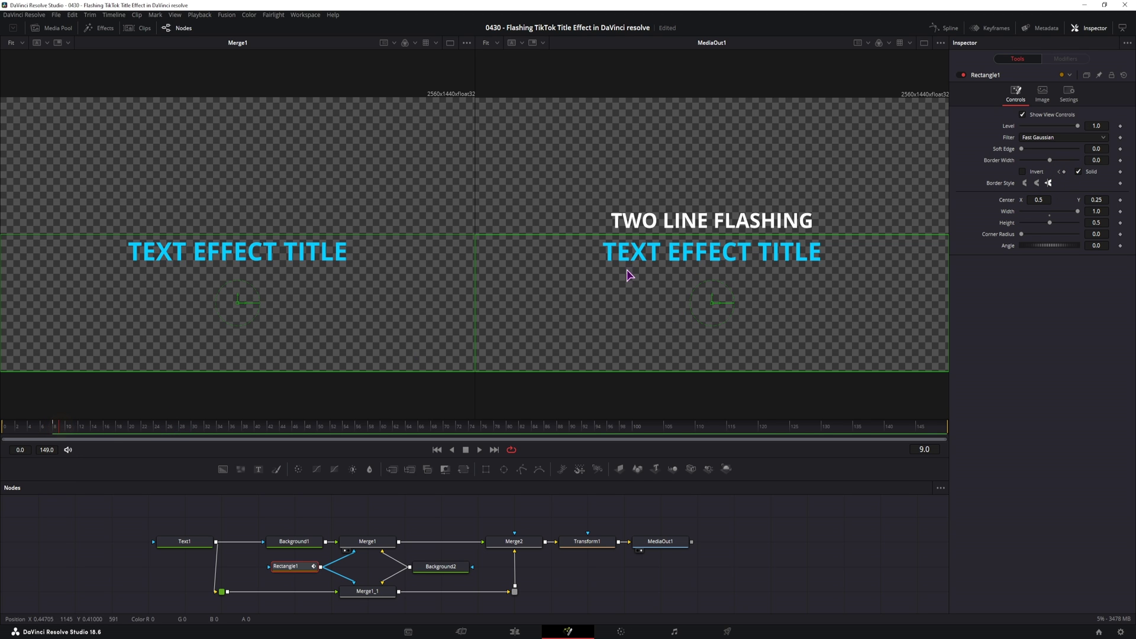
{"action": "left_click", "coordinate": [1022, 172]}
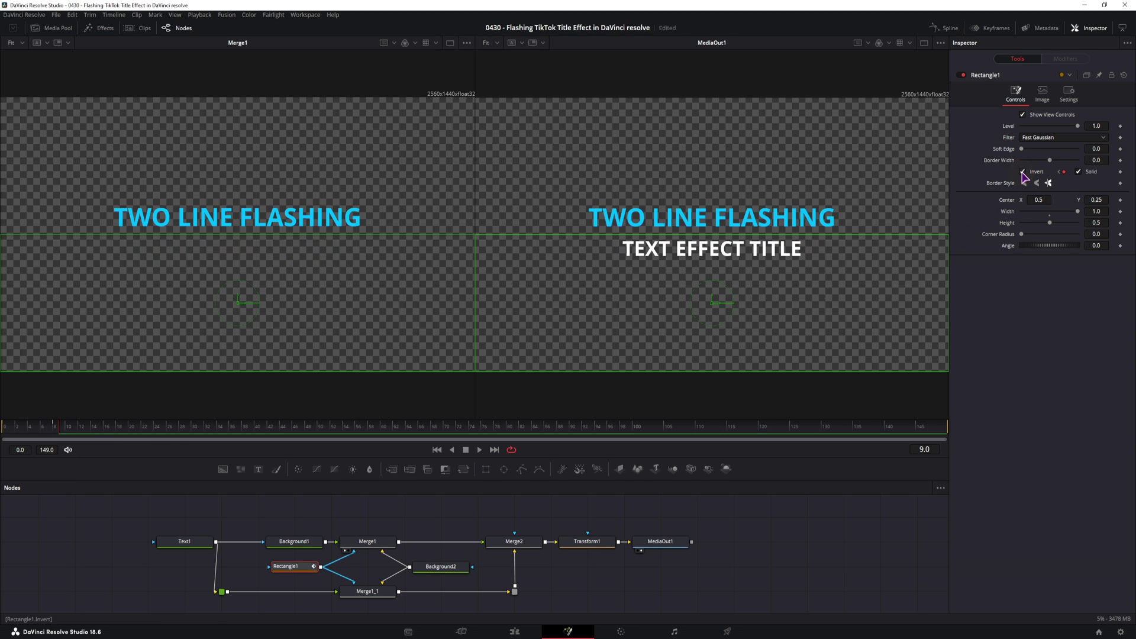
{"action": "left_click", "coordinate": [5, 427]}
{"action": "left_click_drag", "start_coordinate": [7, 435], "coordinate": [110, 432]}
{"action": "left_click", "coordinate": [1064, 171]}
Loop all Invert keyframes in the Spline panel with Set Loop, then play from frame 0
{"action": "left_click", "coordinate": [950, 29]}
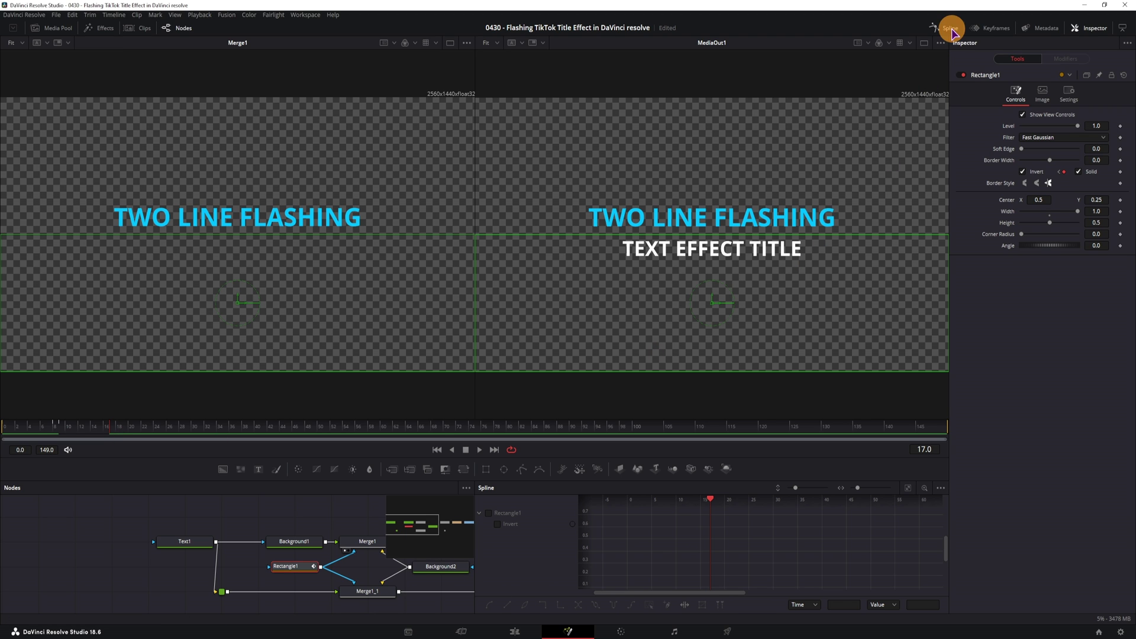
{"action": "left_click", "coordinate": [497, 524]}
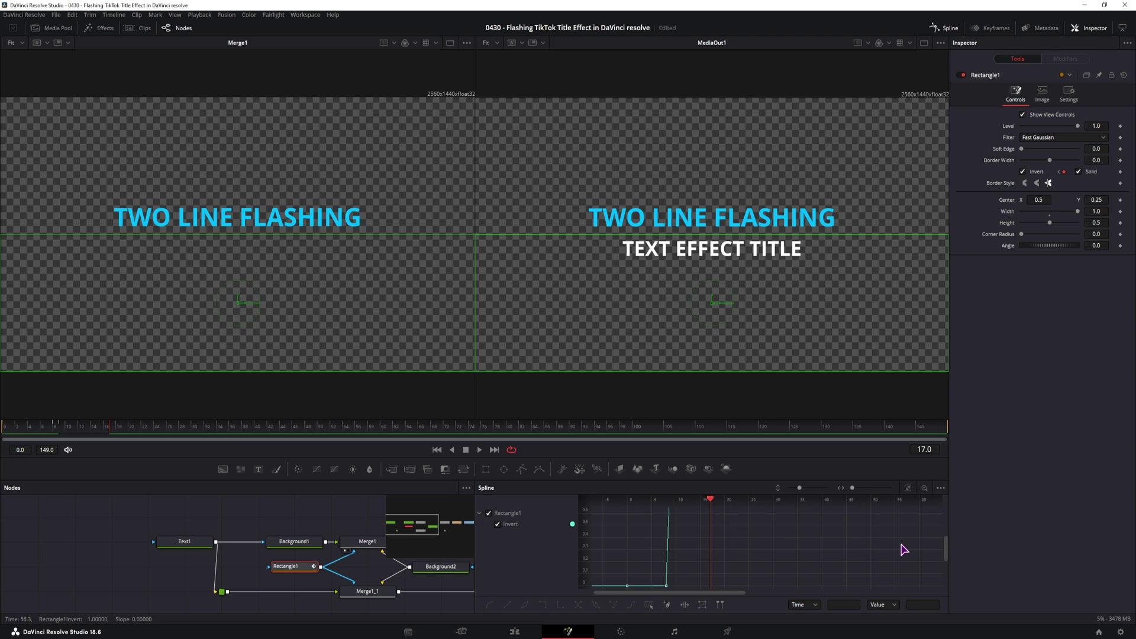
{"action": "left_click", "coordinate": [908, 488]}
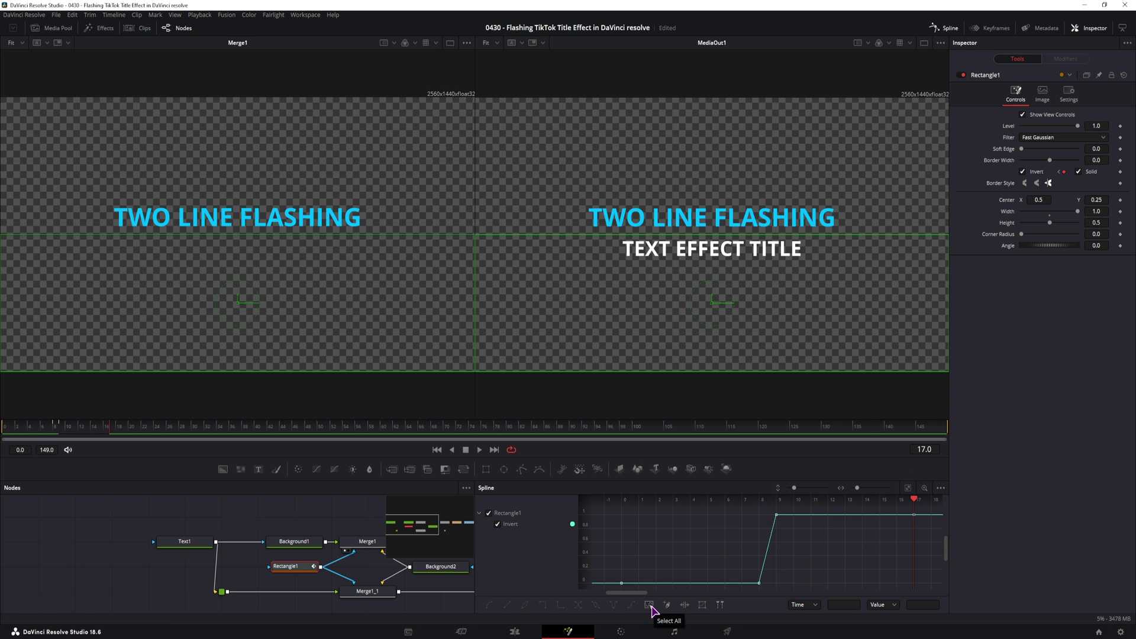
{"action": "left_click", "coordinate": [650, 606]}
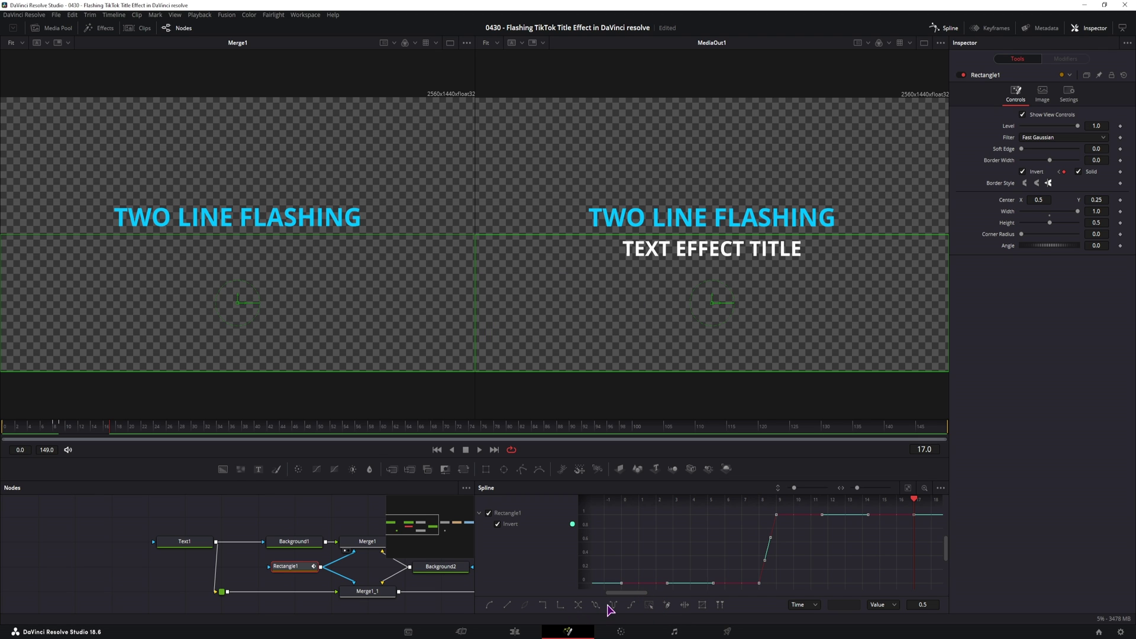
{"action": "left_click", "coordinate": [595, 606]}
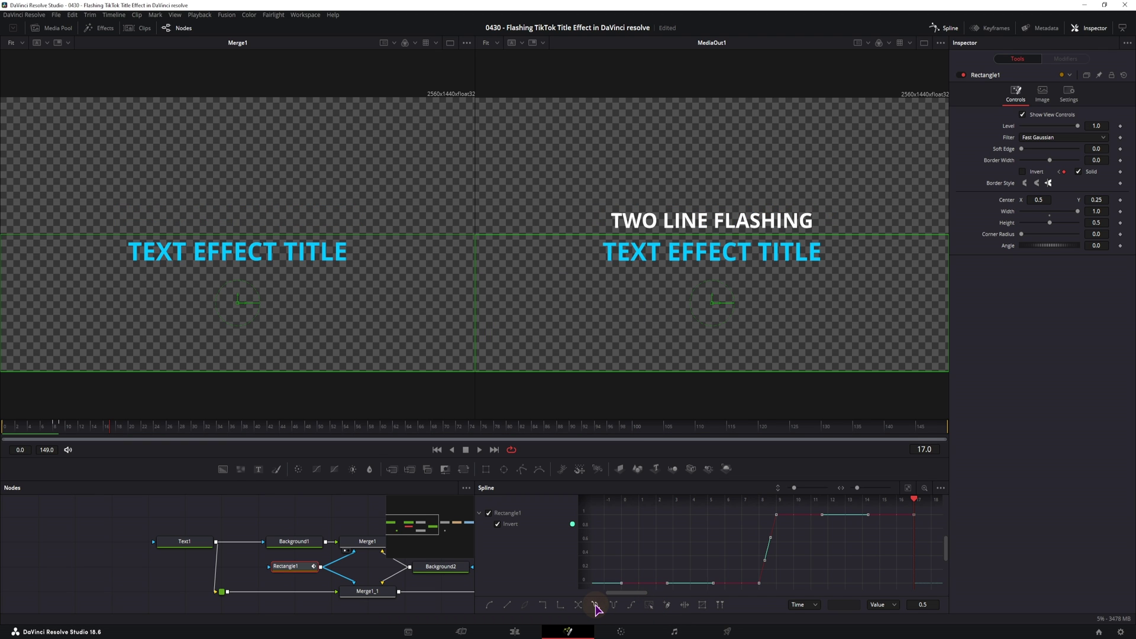
{"action": "scroll", "coordinate": [798, 552], "scroll_direction": "down", "scroll_amount": 6}
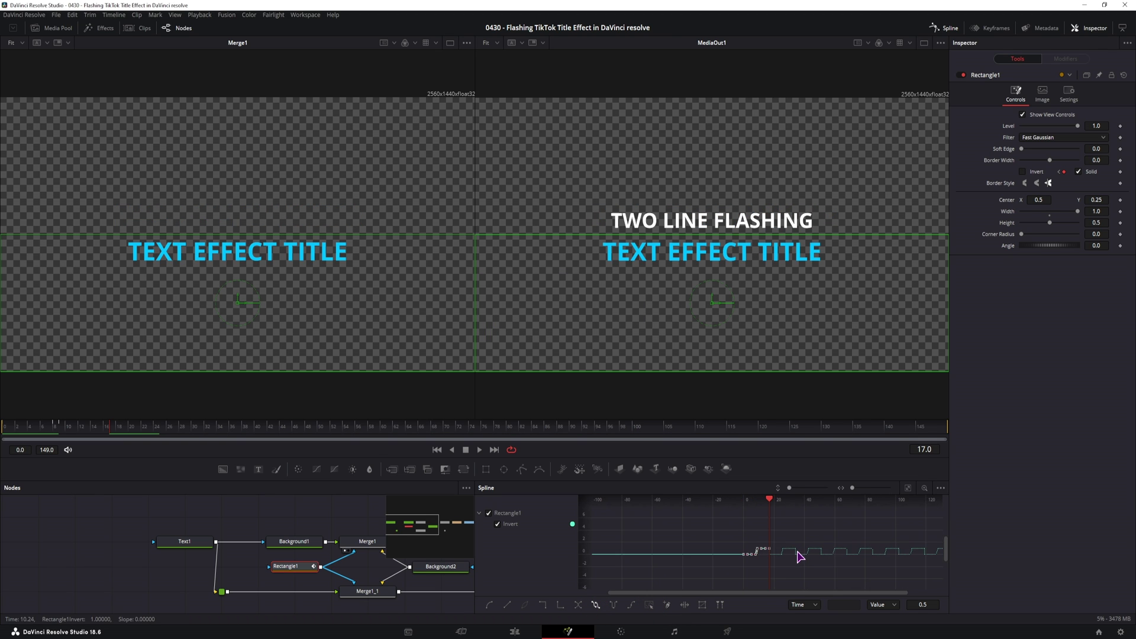
{"action": "key", "text": "Home"}
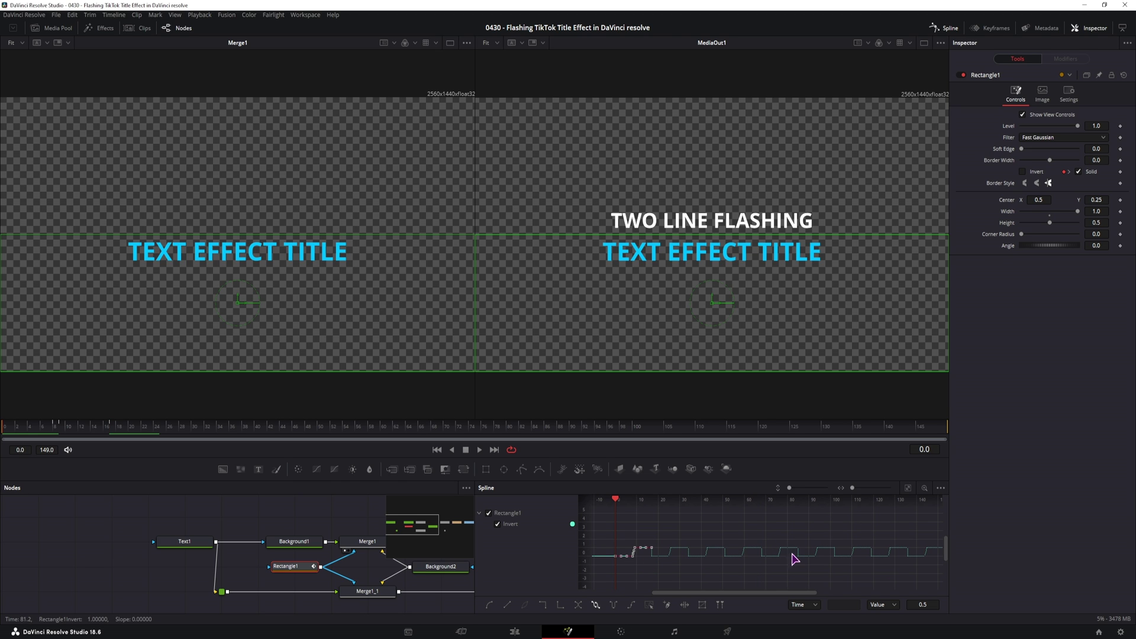
{"action": "left_click", "coordinate": [106, 526]}
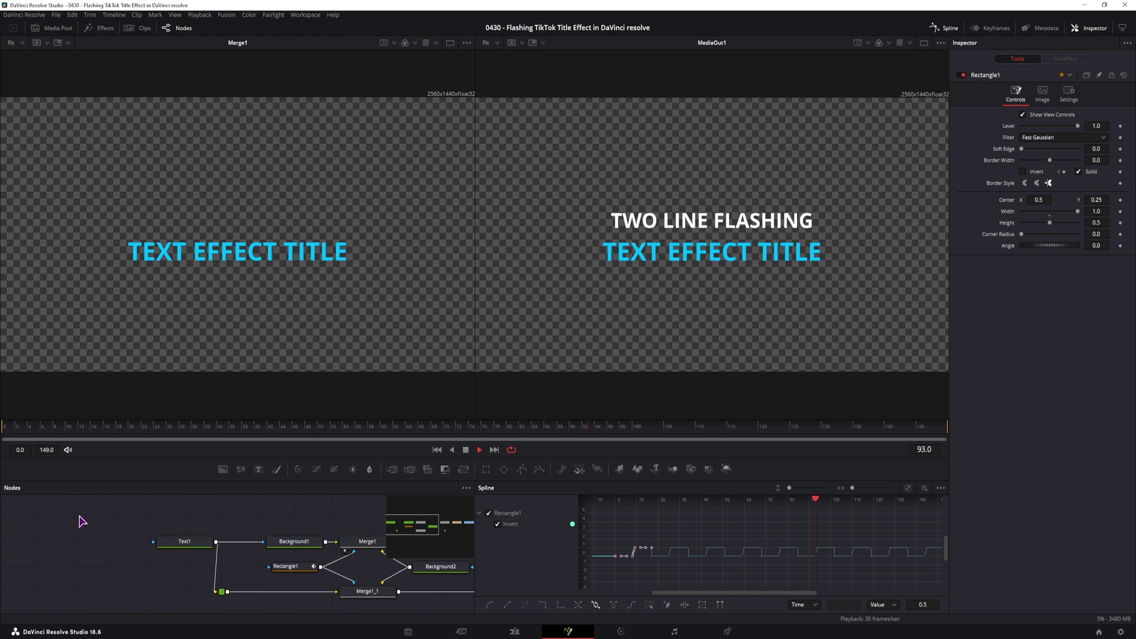
{"action": "key", "text": "space"}
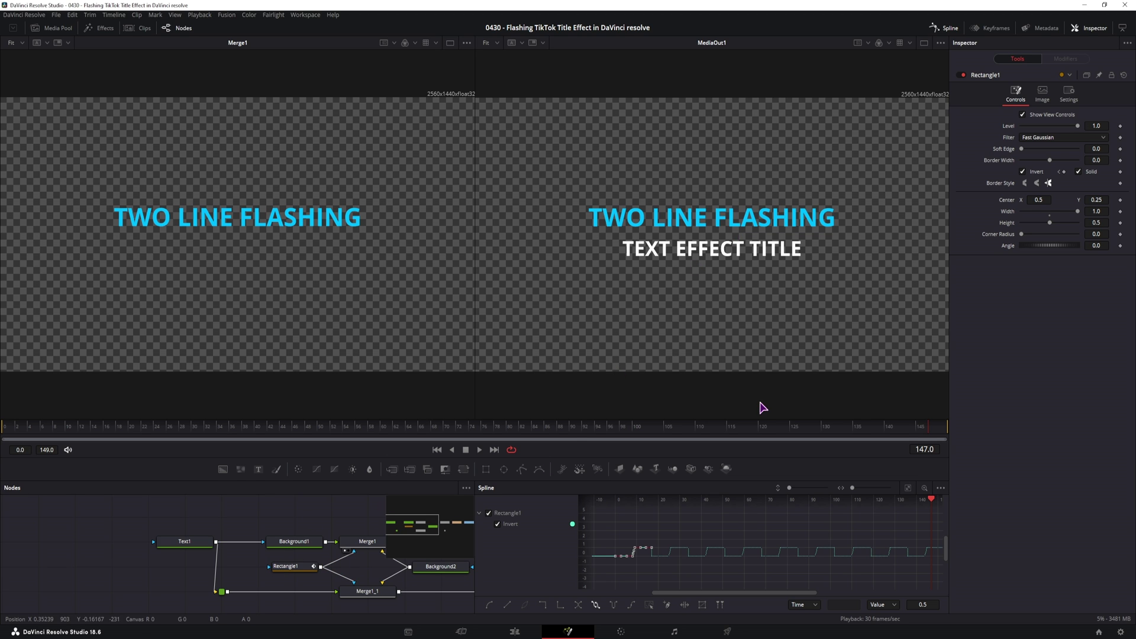
{"action": "left_click_drag", "start_coordinate": [279, 525], "coordinate": [217, 533]}
Insert a Glow node after Background1 and raise its Glow to 0.74
{"action": "left_click", "coordinate": [172, 558]}
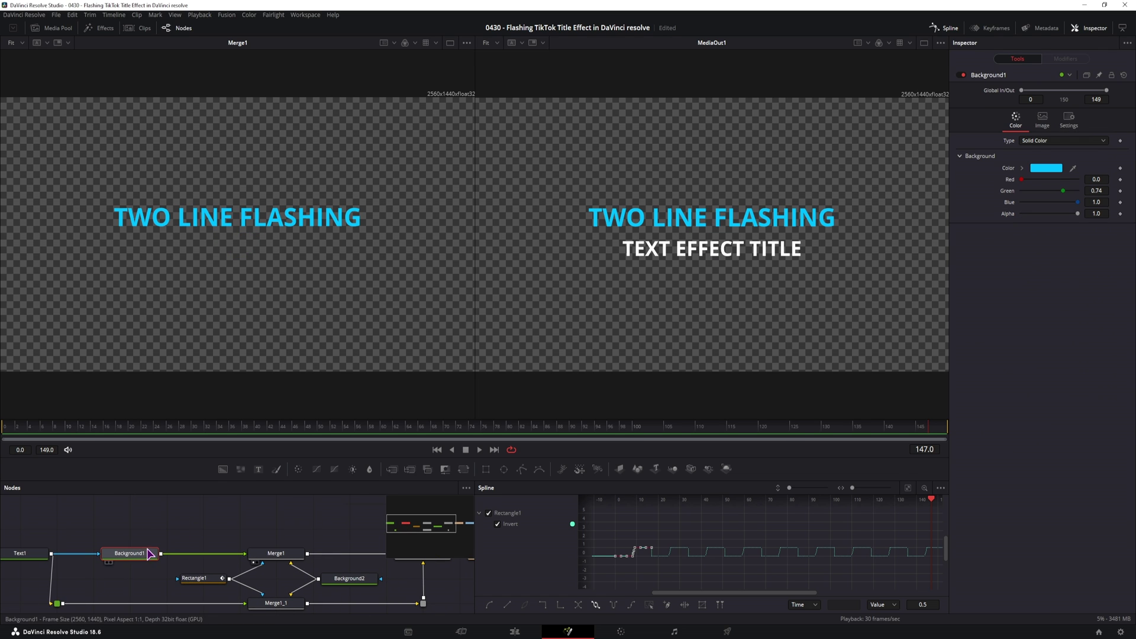
{"action": "key", "text": "shift+space"}
{"action": "type", "text": "glow"}
{"action": "left_click", "coordinate": [595, 393]}
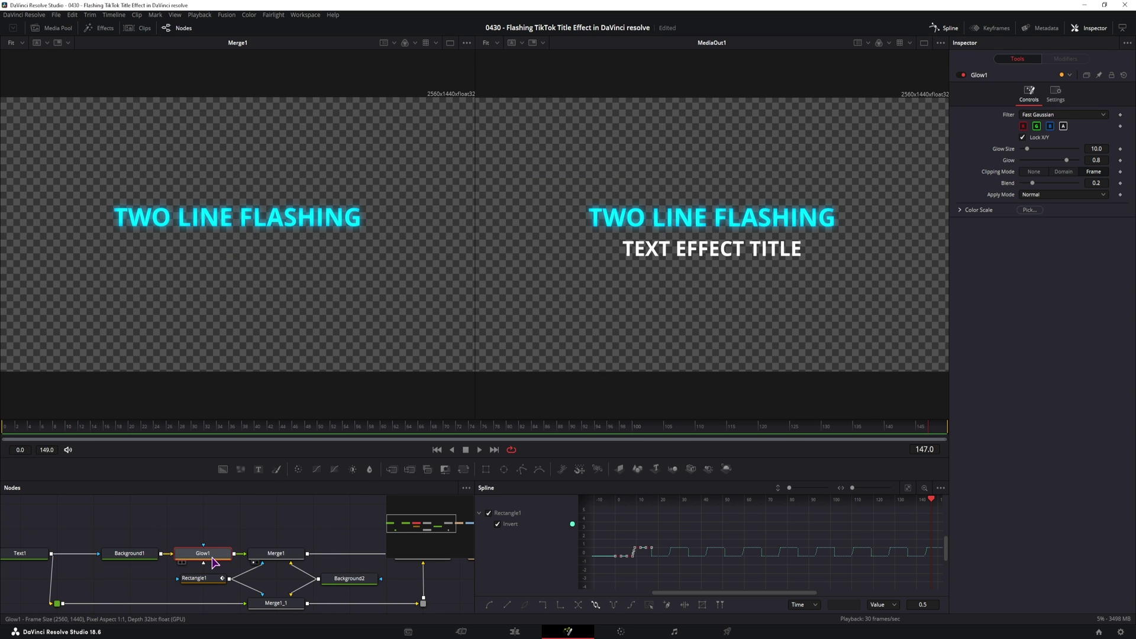
{"action": "left_click_drag", "start_coordinate": [1027, 149], "coordinate": [1063, 164]}
Shift MediaOut1 and Transform1 to the right to make room after Merge2
{"action": "scroll", "coordinate": [237, 568], "scroll_direction": "right", "scroll_amount": 5}
{"action": "left_click", "coordinate": [420, 574]}
{"action": "left_click_drag", "start_coordinate": [419, 579], "coordinate": [381, 537]}
{"action": "left_click_drag", "start_coordinate": [243, 542], "coordinate": [314, 538]}
Insert Shadow1 after Merge2, set Softness to 0.00906 and adjust Light Distance
{"action": "left_click", "coordinate": [158, 535]}
{"action": "key", "text": "shift+space"}
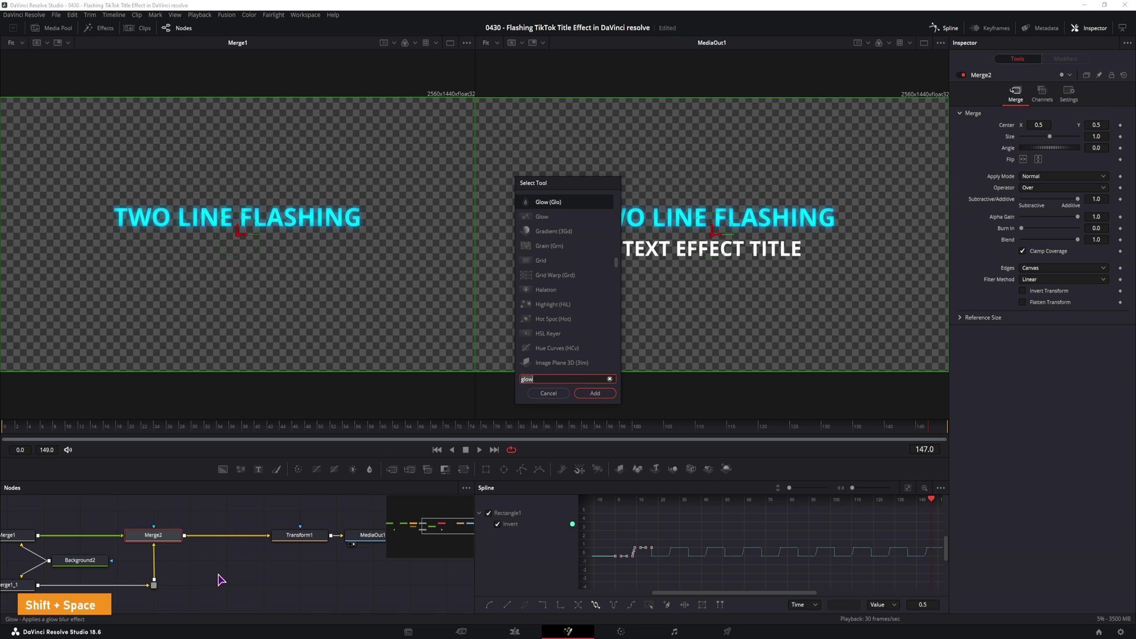
{"action": "type", "text": "shado"}
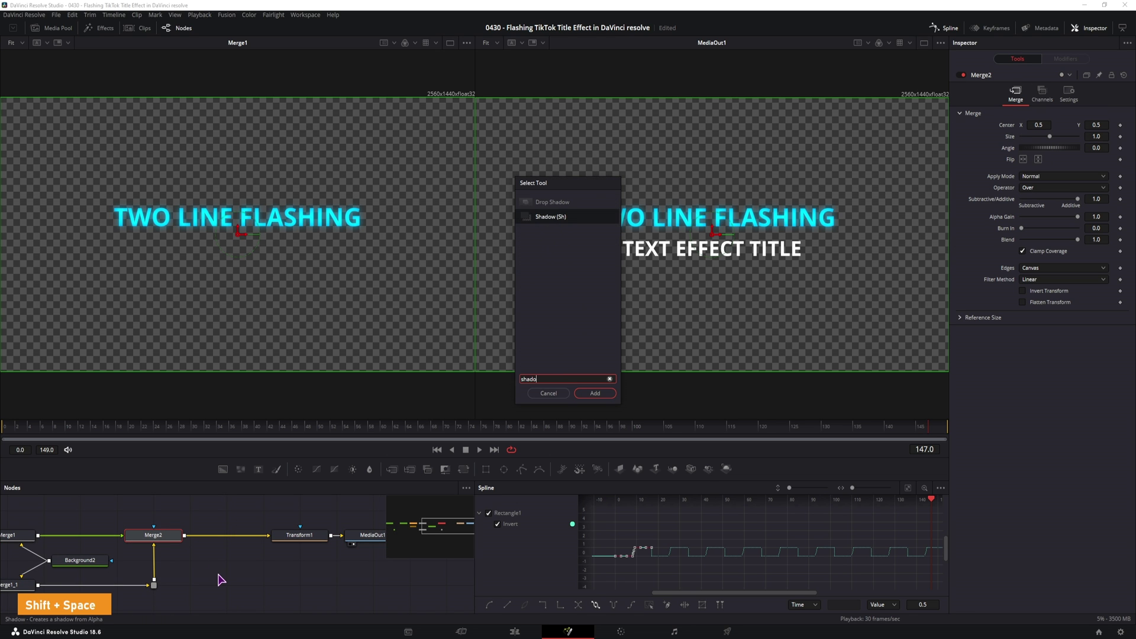
{"action": "left_click", "coordinate": [549, 216]}
{"action": "left_click", "coordinate": [594, 393]}
{"action": "left_click", "coordinate": [242, 535]}
{"action": "left_click_drag", "start_coordinate": [1021, 125], "coordinate": [1046, 131]}
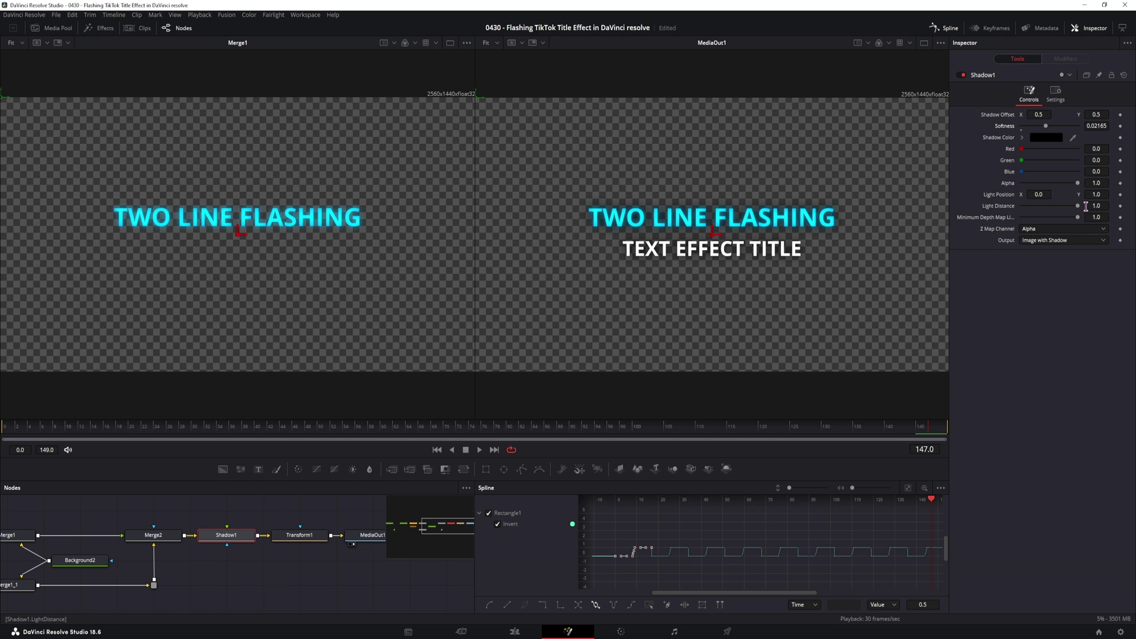
{"action": "left_click_drag", "start_coordinate": [1077, 206], "coordinate": [1068, 211]}
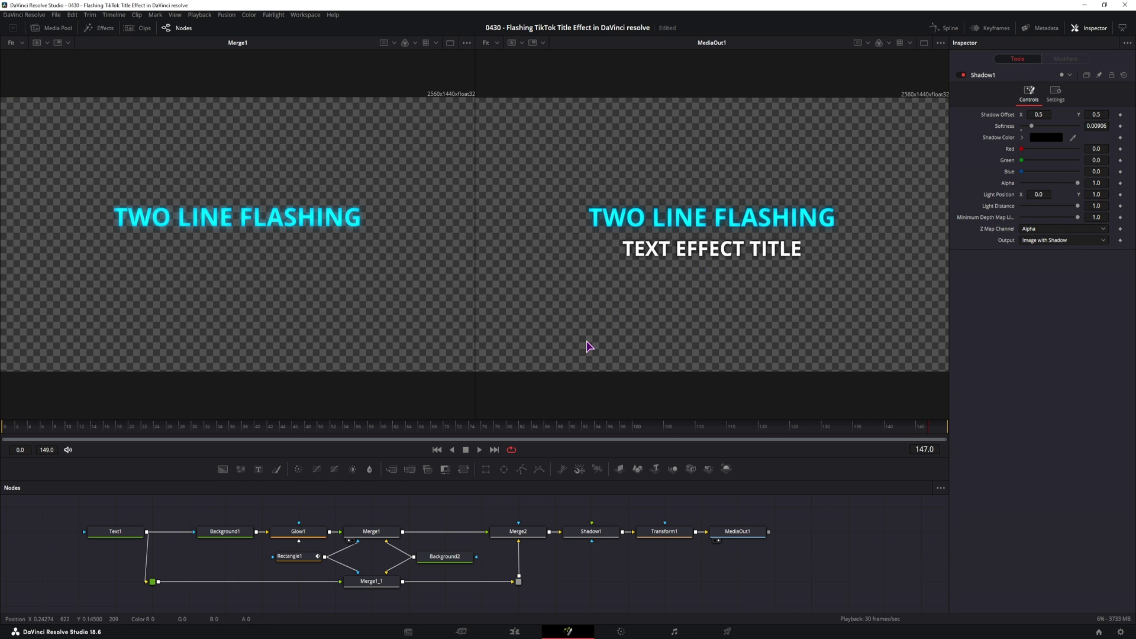
Create a macro from all title nodes except MediaOut1 and select Text1 in the macro editor
{"action": "left_click", "coordinate": [125, 534]}
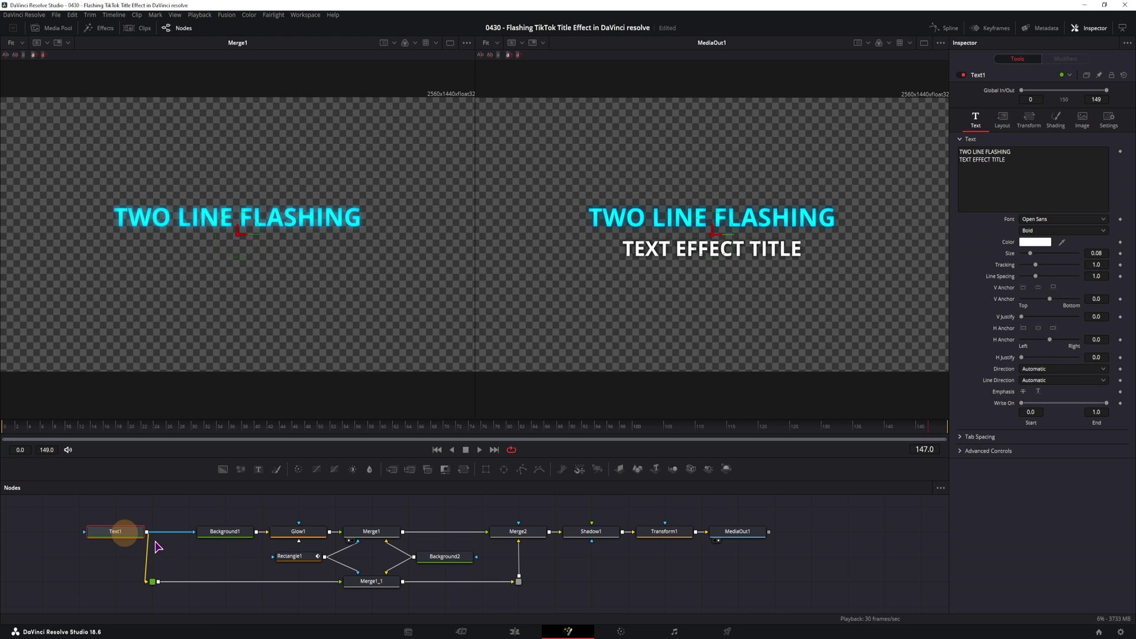
{"action": "left_click_drag", "start_coordinate": [73, 519], "coordinate": [688, 584]}
{"action": "right_click", "coordinate": [669, 534]}
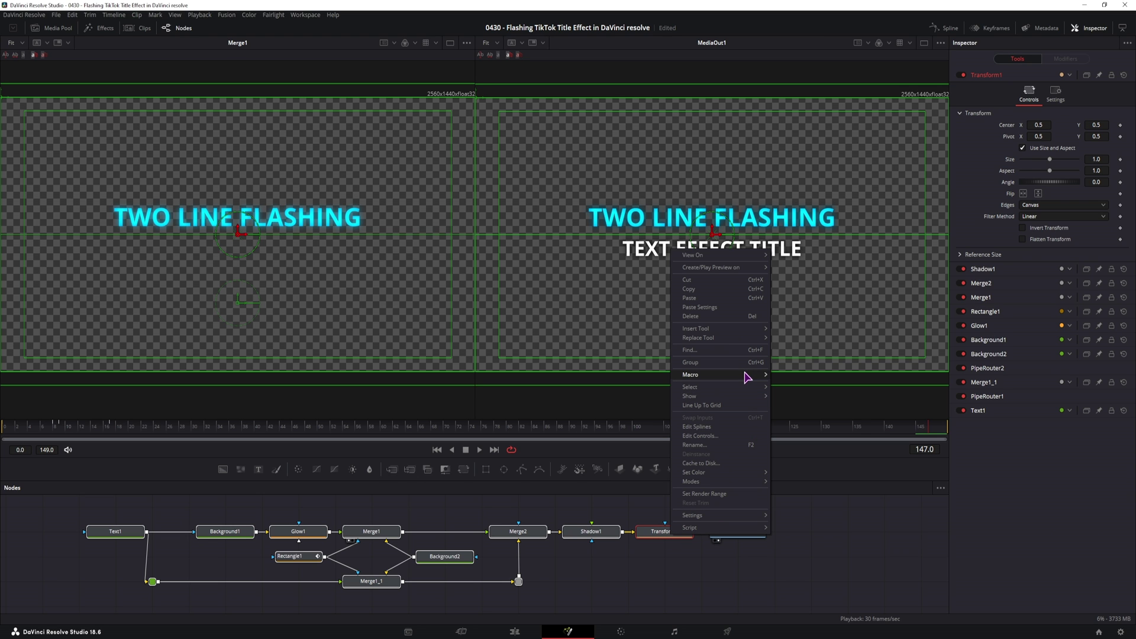
{"action": "mouse_move", "coordinate": [743, 374]}
{"action": "left_click", "coordinate": [810, 375]}
{"action": "left_click_drag", "start_coordinate": [258, 39], "coordinate": [451, 92]}
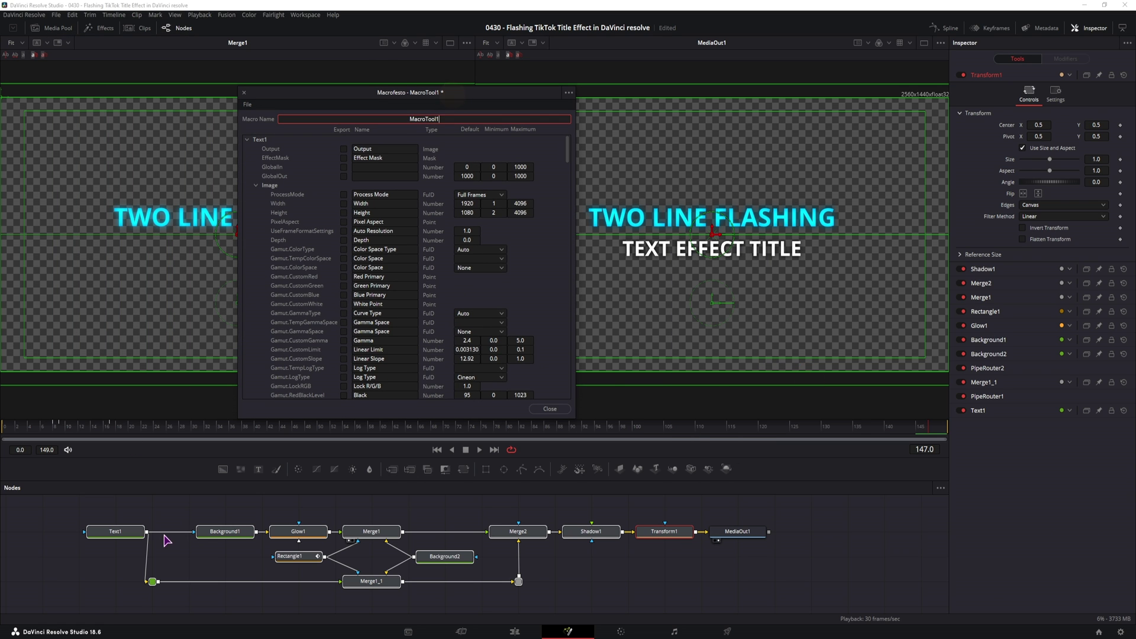
{"action": "left_click", "coordinate": [113, 534]}
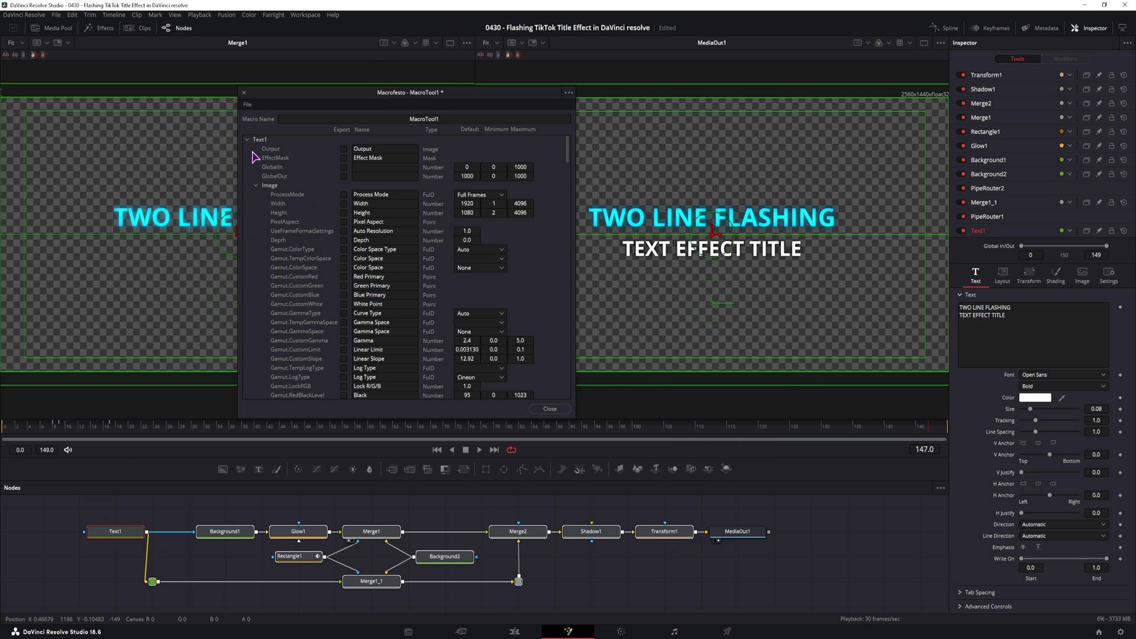
Export Text1's Styled Text, Font, Style, red/green/blue Color, Size and Tracking
{"action": "left_click", "coordinate": [255, 185]}
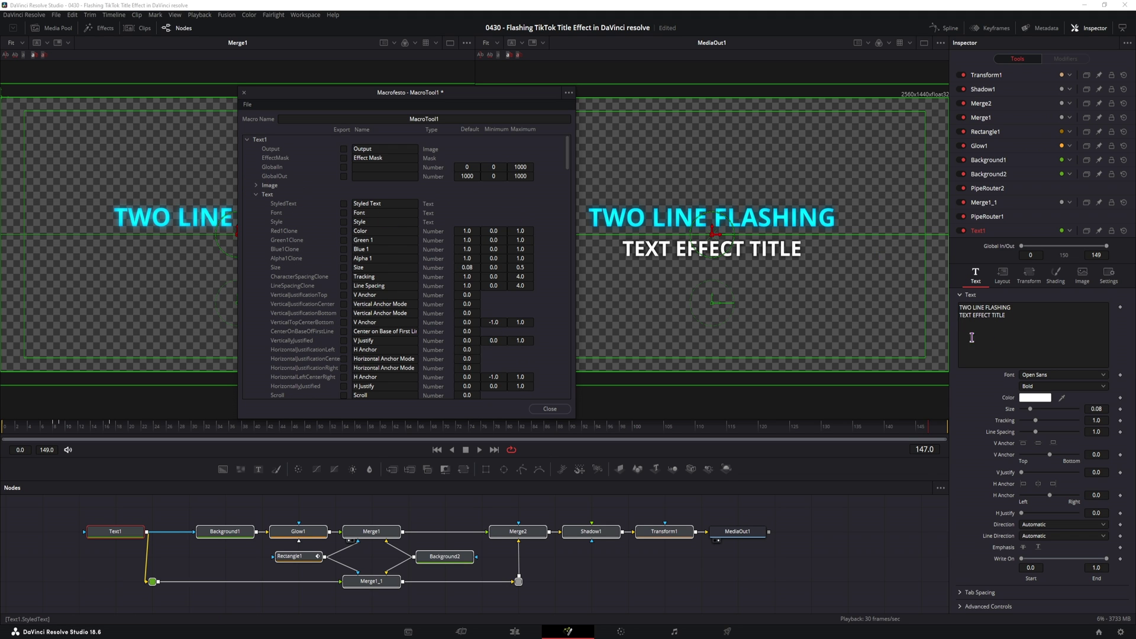
{"action": "left_click", "coordinate": [345, 207]}
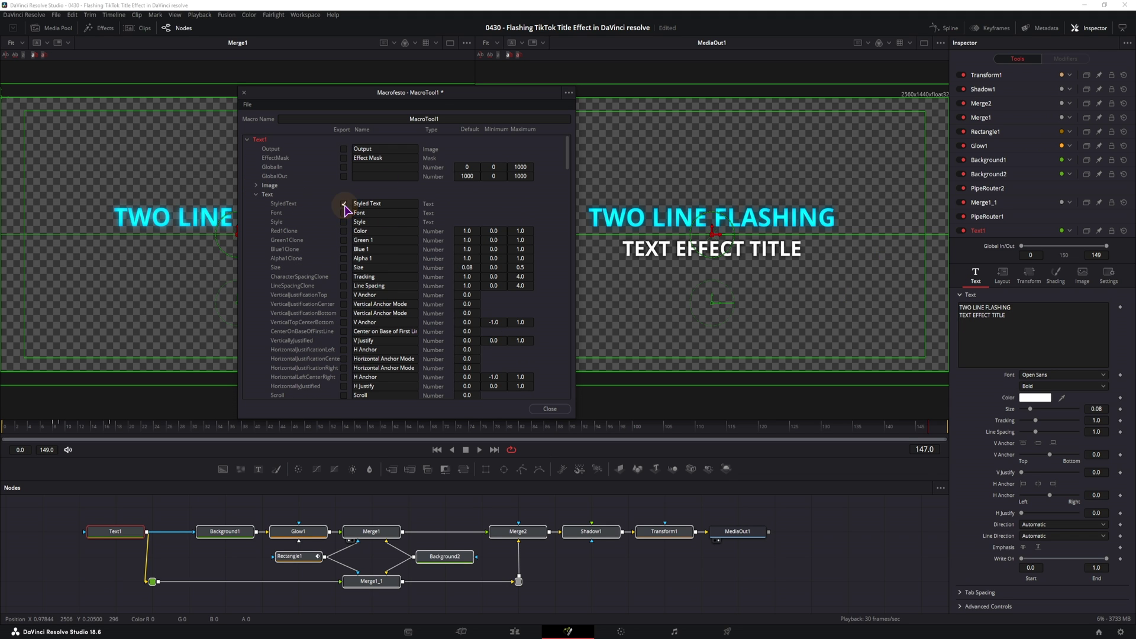
{"action": "left_click", "coordinate": [344, 213]}
{"action": "left_click", "coordinate": [344, 222]}
{"action": "left_click", "coordinate": [344, 231]}
{"action": "left_click", "coordinate": [344, 240]}
{"action": "left_click", "coordinate": [344, 249]}
{"action": "left_click", "coordinate": [344, 267]}
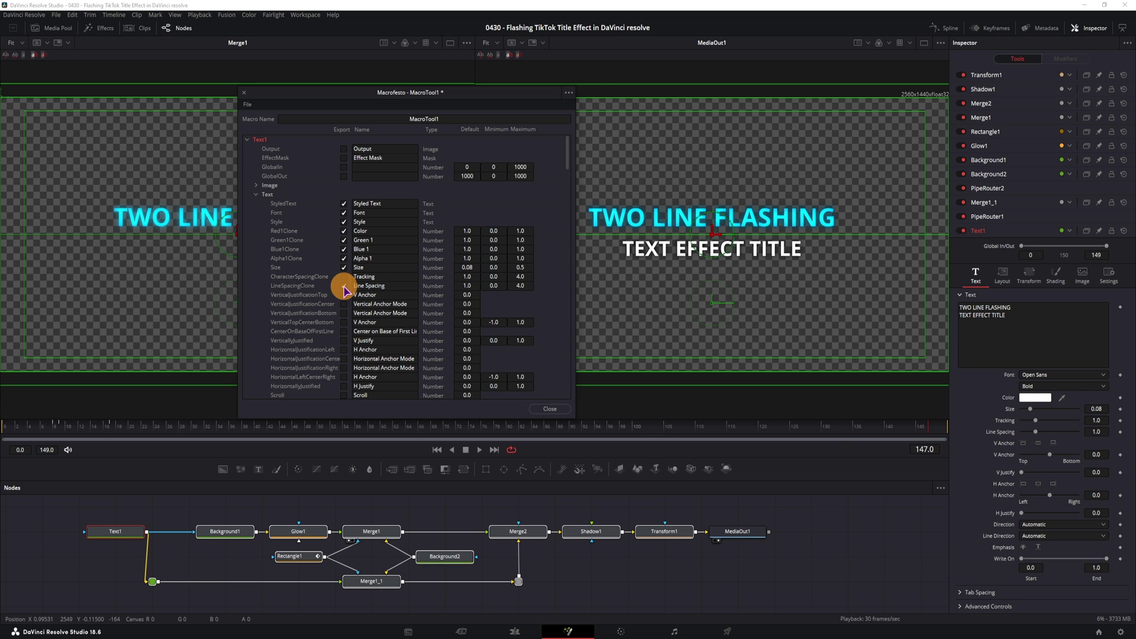
{"action": "left_click", "coordinate": [343, 276]}
Export Background1's colour Type and its red, green, blue and alpha values
{"action": "left_click", "coordinate": [248, 139]}
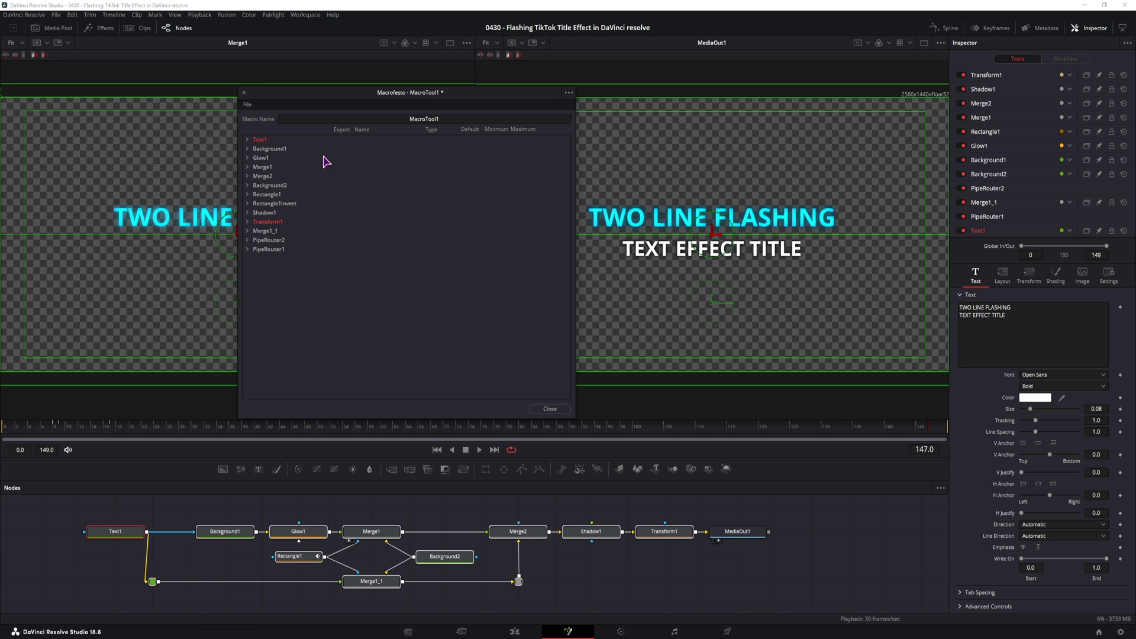
{"action": "left_click", "coordinate": [247, 149]}
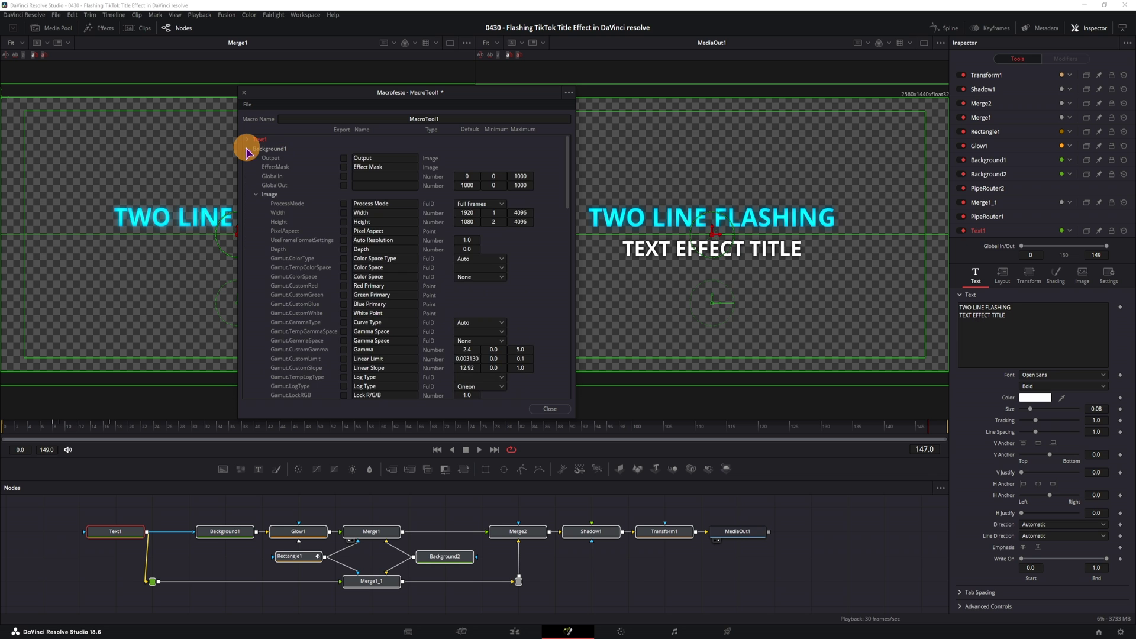
{"action": "left_click", "coordinate": [256, 194]}
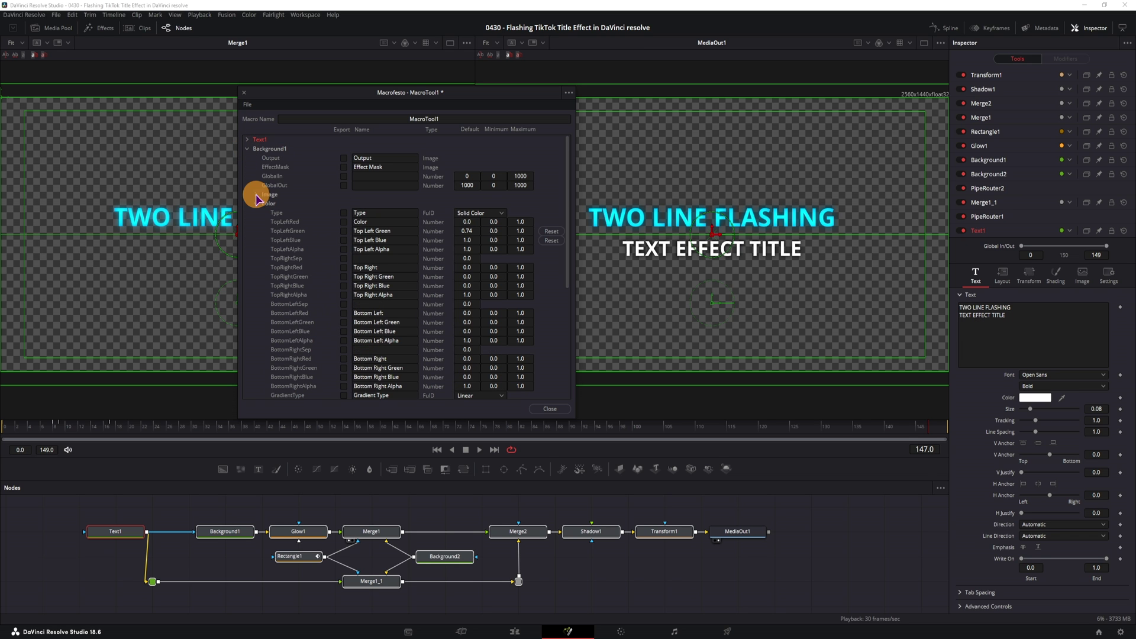
{"action": "left_click", "coordinate": [344, 213]}
{"action": "left_click", "coordinate": [343, 222]}
{"action": "left_click", "coordinate": [344, 231]}
{"action": "left_click", "coordinate": [344, 240]}
{"action": "left_click", "coordinate": [344, 249]}
Export Glow1's Glow Size and Glow strength controls
{"action": "left_click", "coordinate": [248, 155]}
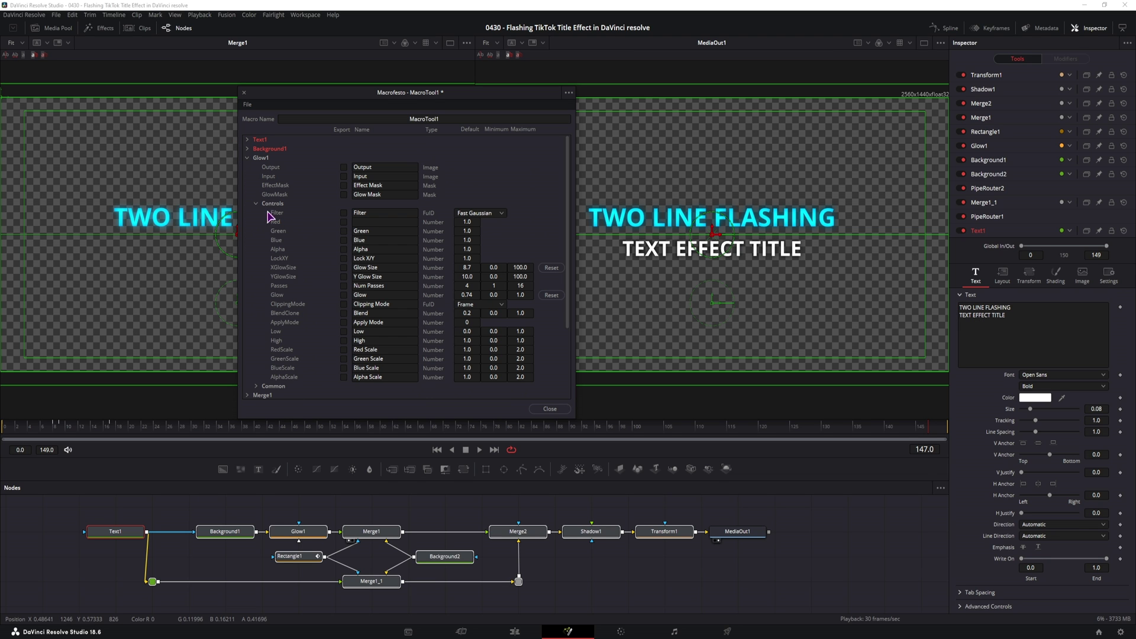
{"action": "left_click", "coordinate": [317, 526]}
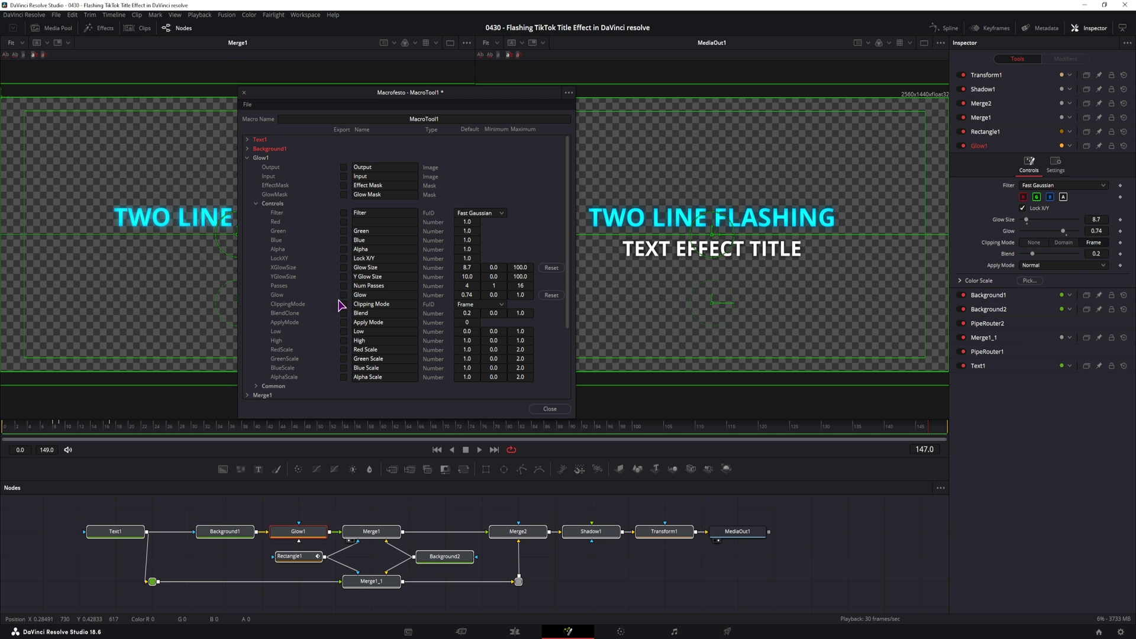
{"action": "left_click", "coordinate": [344, 268]}
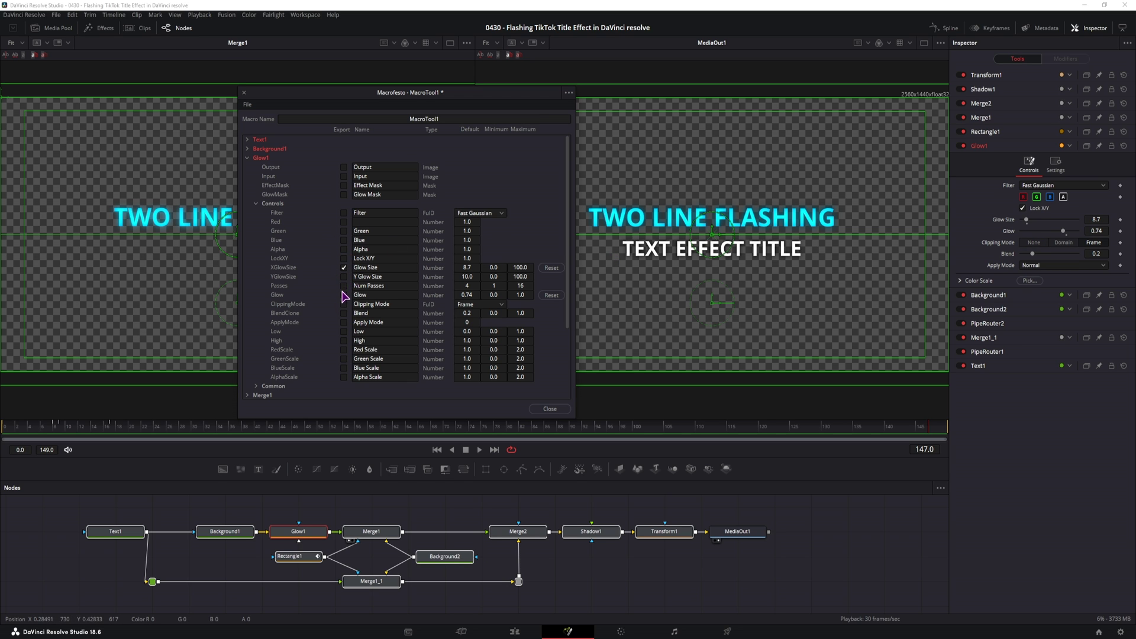
{"action": "left_click", "coordinate": [344, 295]}
Export Shadow1's Softness, RGBA shadow colour, Light Distance and Light Position
{"action": "left_click", "coordinate": [595, 528]}
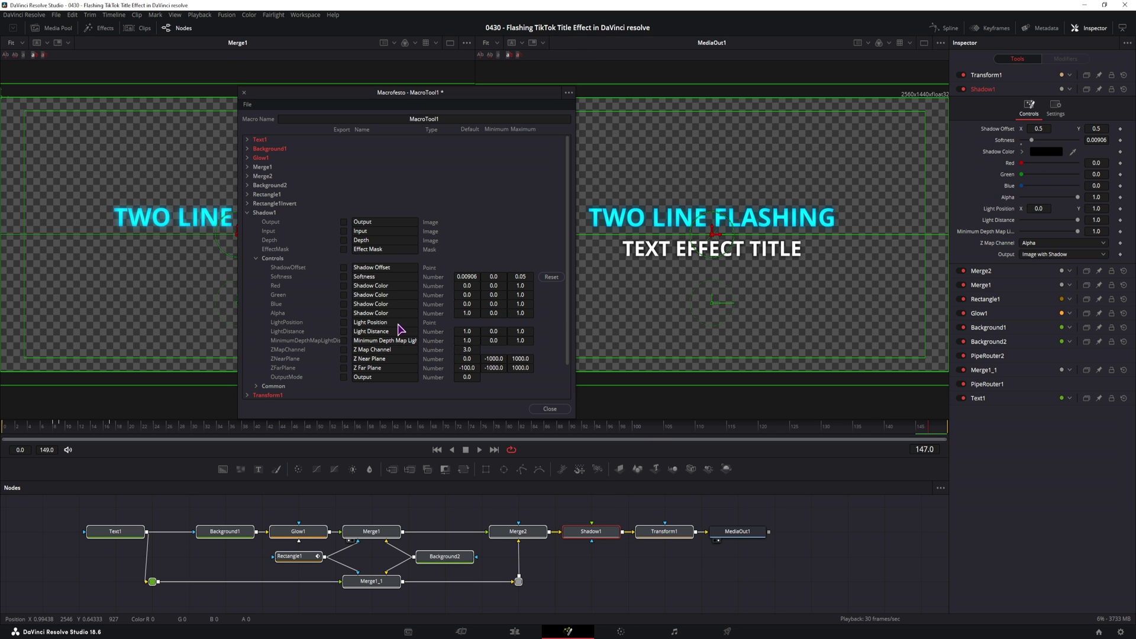
{"action": "left_click", "coordinate": [344, 277]}
{"action": "left_click", "coordinate": [344, 286]}
{"action": "left_click", "coordinate": [344, 295]}
{"action": "left_click", "coordinate": [343, 305]}
{"action": "left_click", "coordinate": [344, 313]}
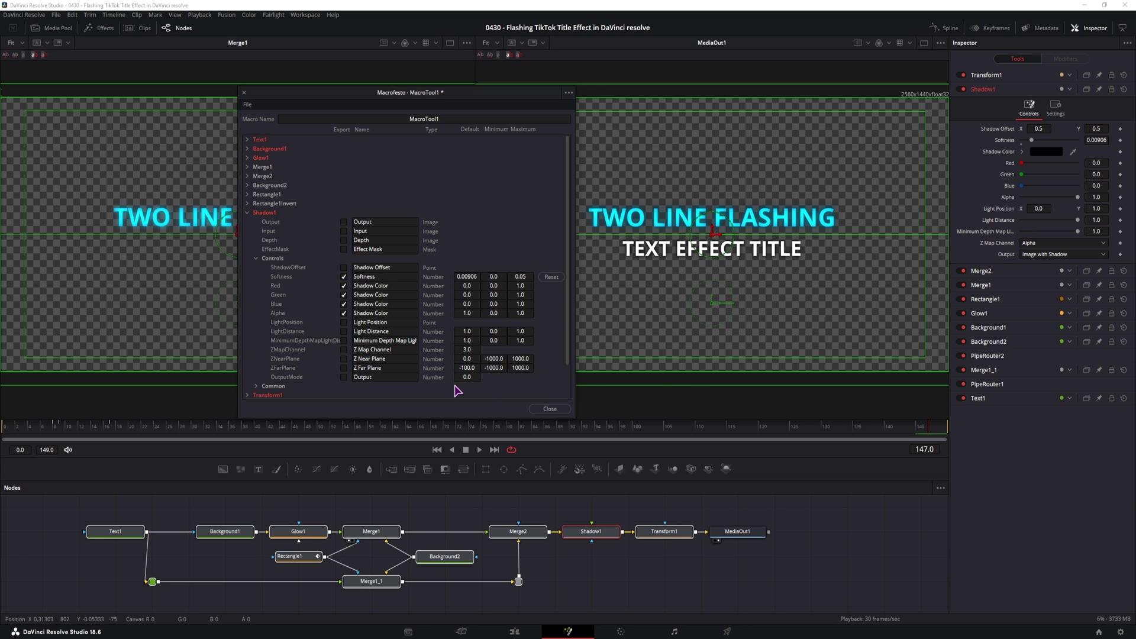
{"action": "left_click", "coordinate": [344, 331]}
{"action": "left_click", "coordinate": [344, 323]}
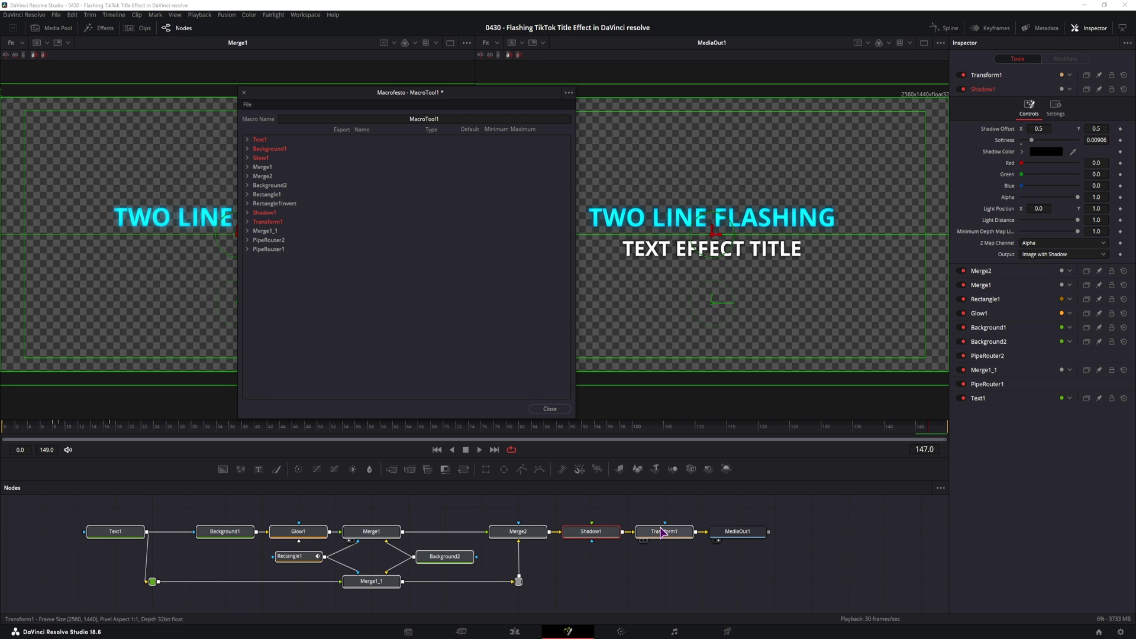
Tick Export for Transform1's Center, Size and Angle in the macro editor
{"action": "left_click", "coordinate": [261, 223]}
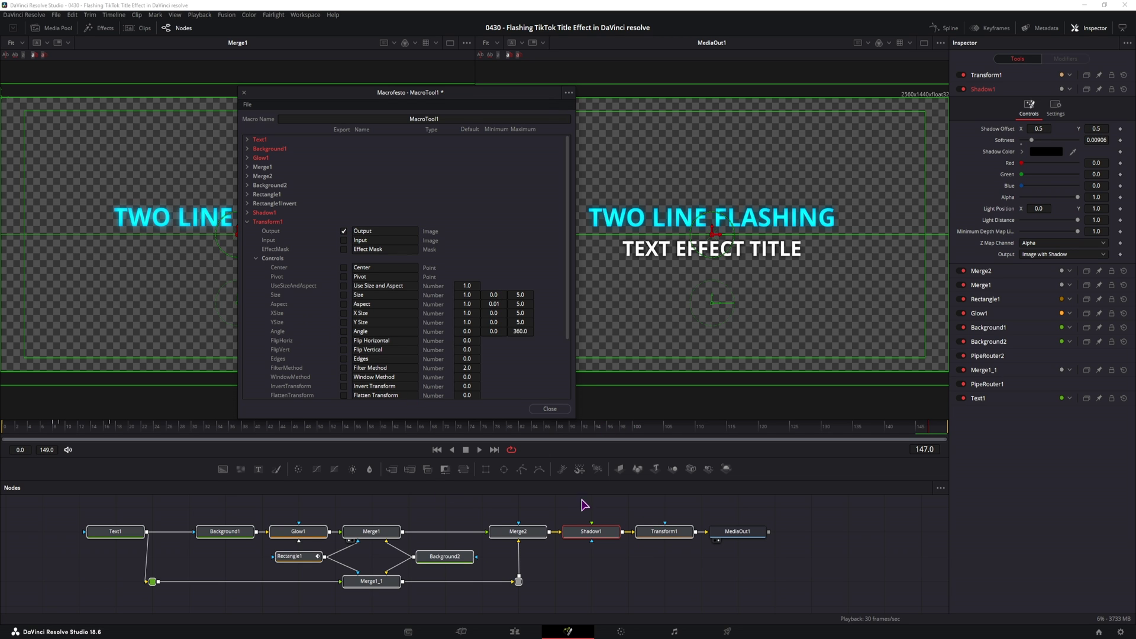
{"action": "left_click", "coordinate": [671, 532]}
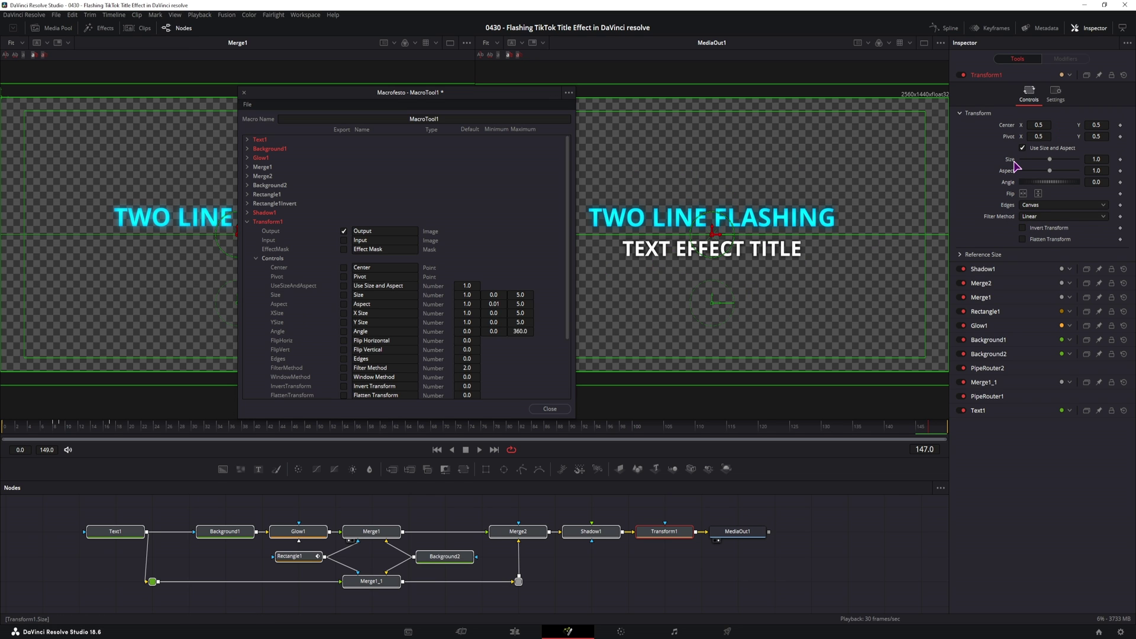
{"action": "left_click", "coordinate": [344, 268]}
{"action": "left_click", "coordinate": [344, 295]}
{"action": "left_click", "coordinate": [344, 332]}
Save the macro as 'TikTok 2 Lines' in Fusion\Templates\Edit\Titles and close the editor
{"action": "left_click", "coordinate": [248, 105]}
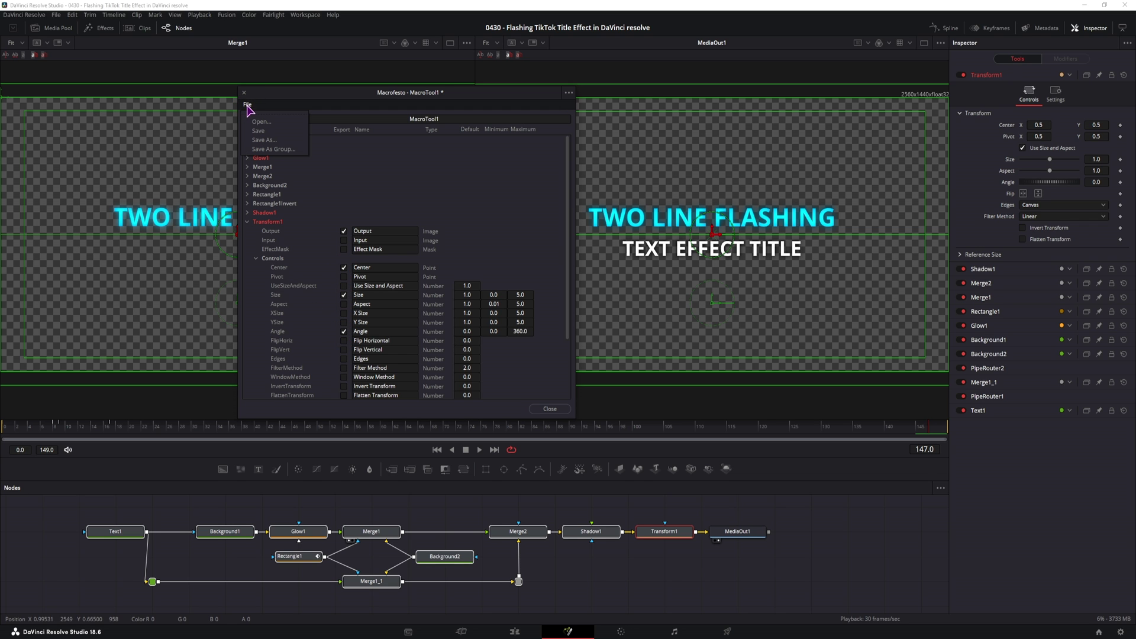
{"action": "left_click", "coordinate": [264, 141]}
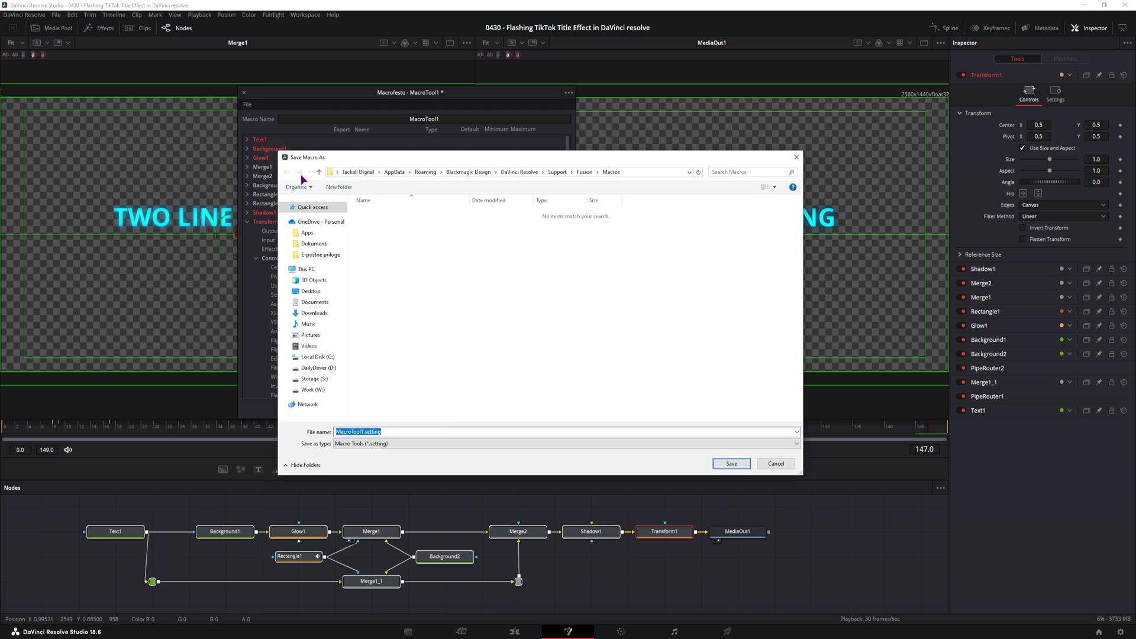
{"action": "left_click", "coordinate": [585, 173]}
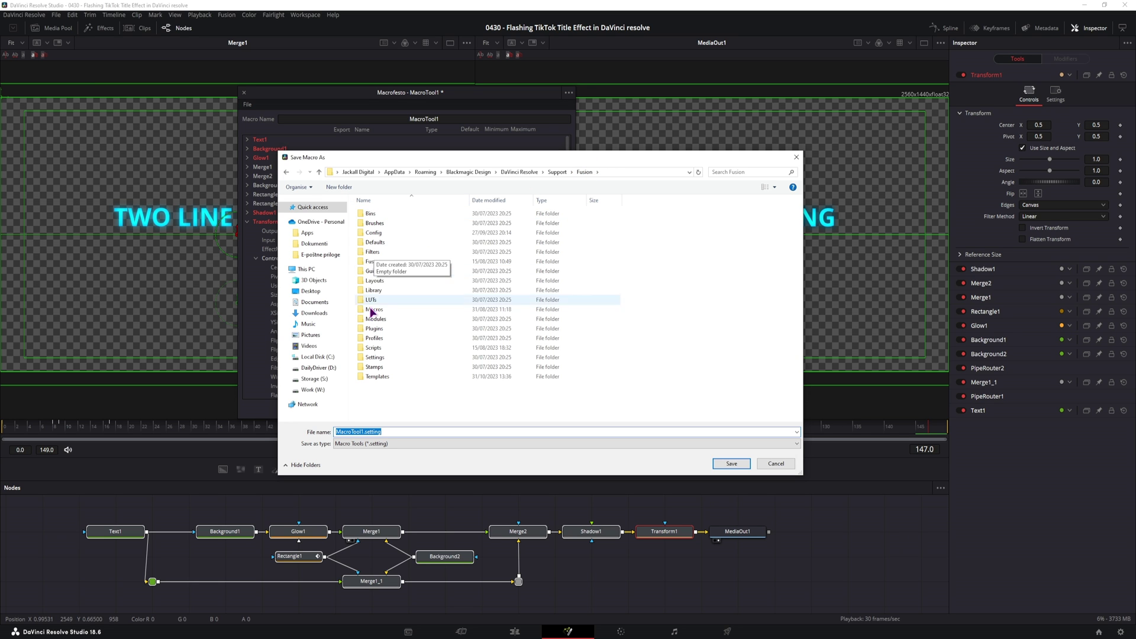
{"action": "double_click", "coordinate": [376, 371]}
{"action": "double_click", "coordinate": [371, 213]}
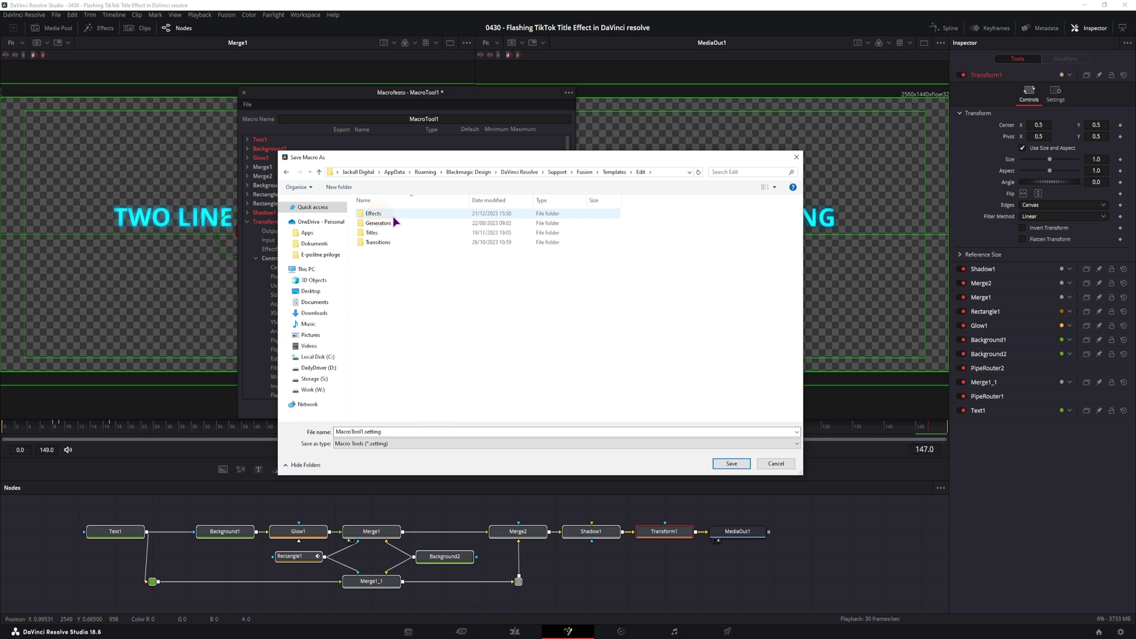
{"action": "double_click", "coordinate": [373, 232]}
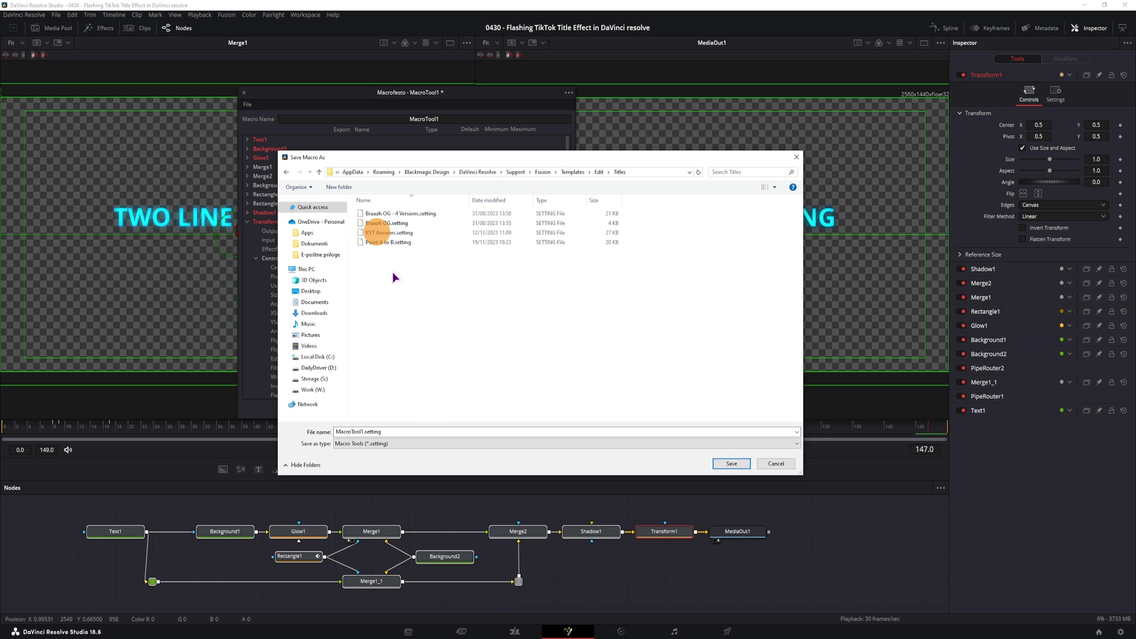
{"action": "type", "text": "TikTok 2 Lines"}
{"action": "key", "text": "Return"}
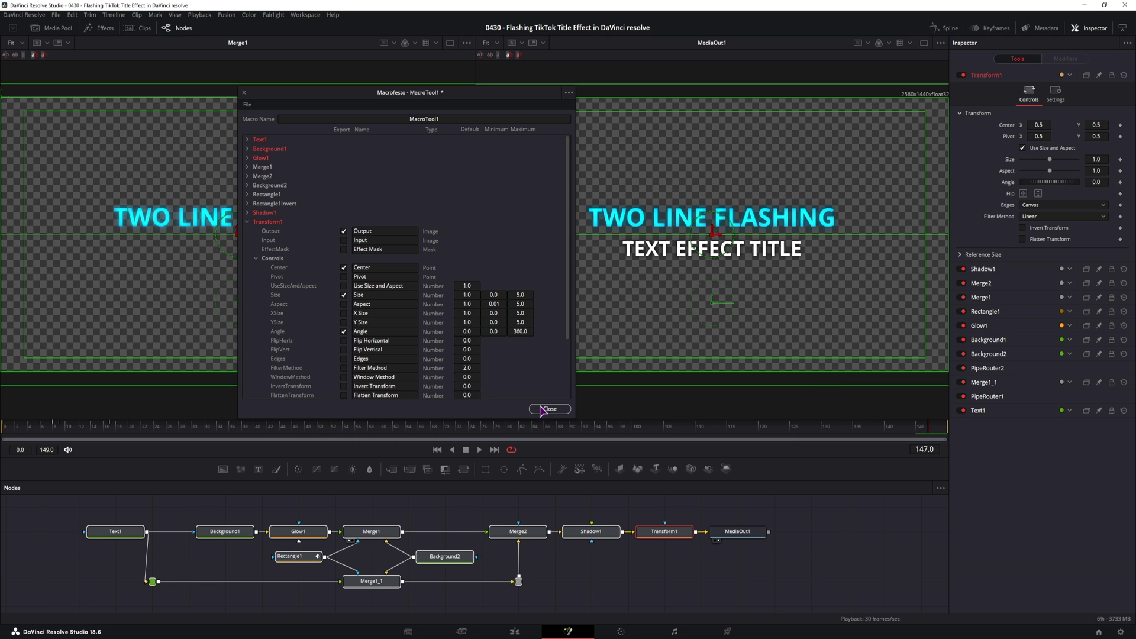
{"action": "left_click", "coordinate": [549, 409]}
Search Effects for 'tik' and place TikTok 2 Lines on Video 1 after the composition
{"action": "left_click", "coordinate": [515, 631]}
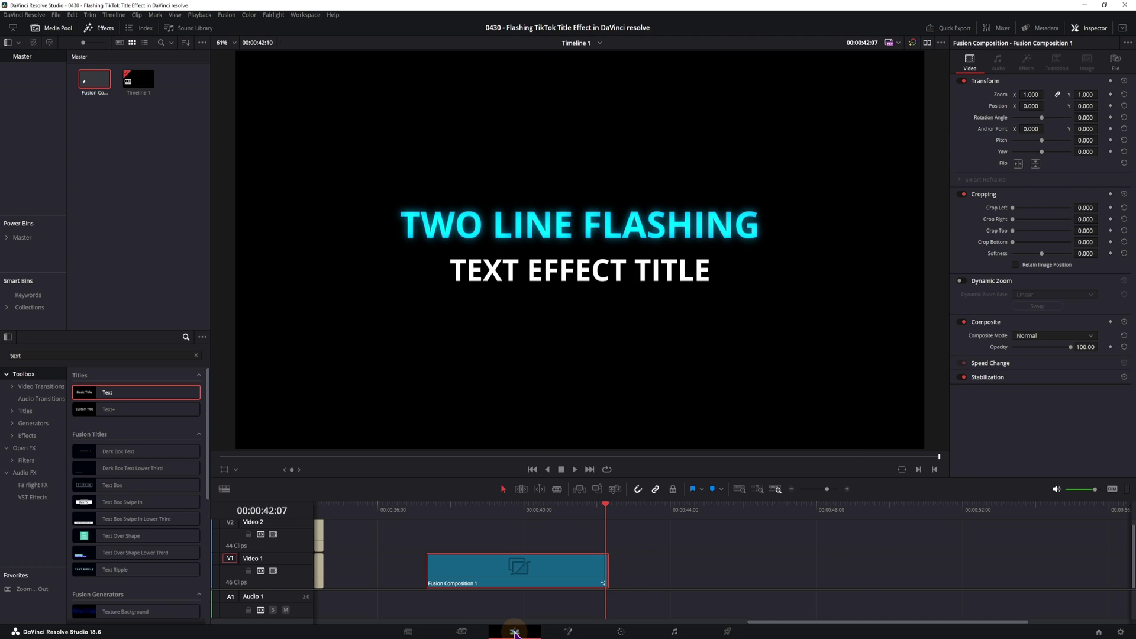
{"action": "double_click", "coordinate": [45, 352]}
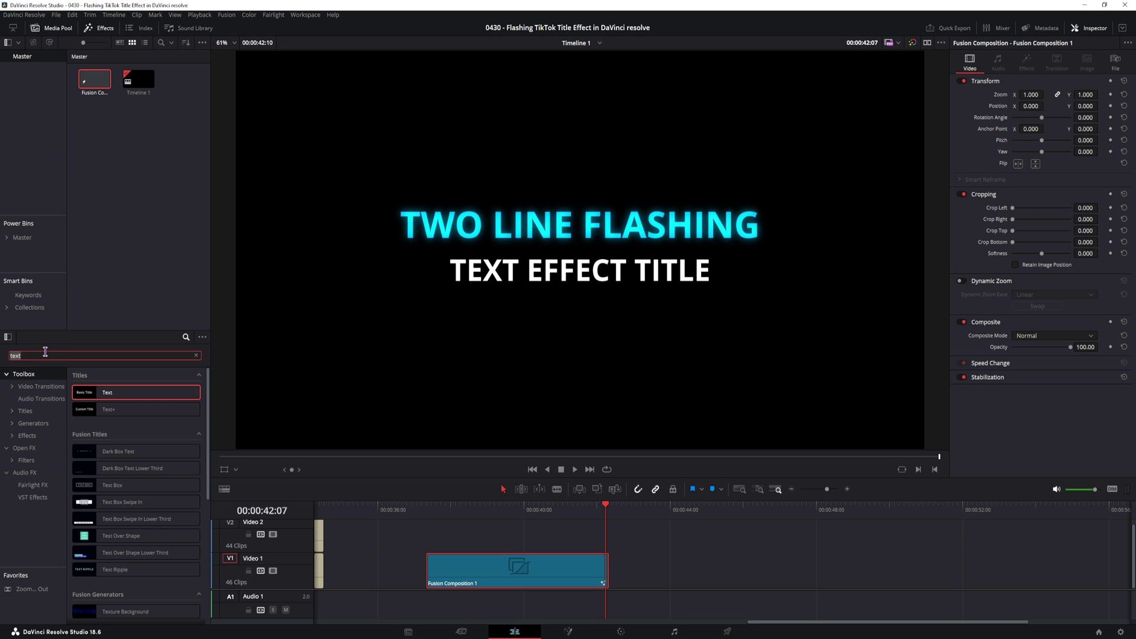
{"action": "type", "text": "tik"}
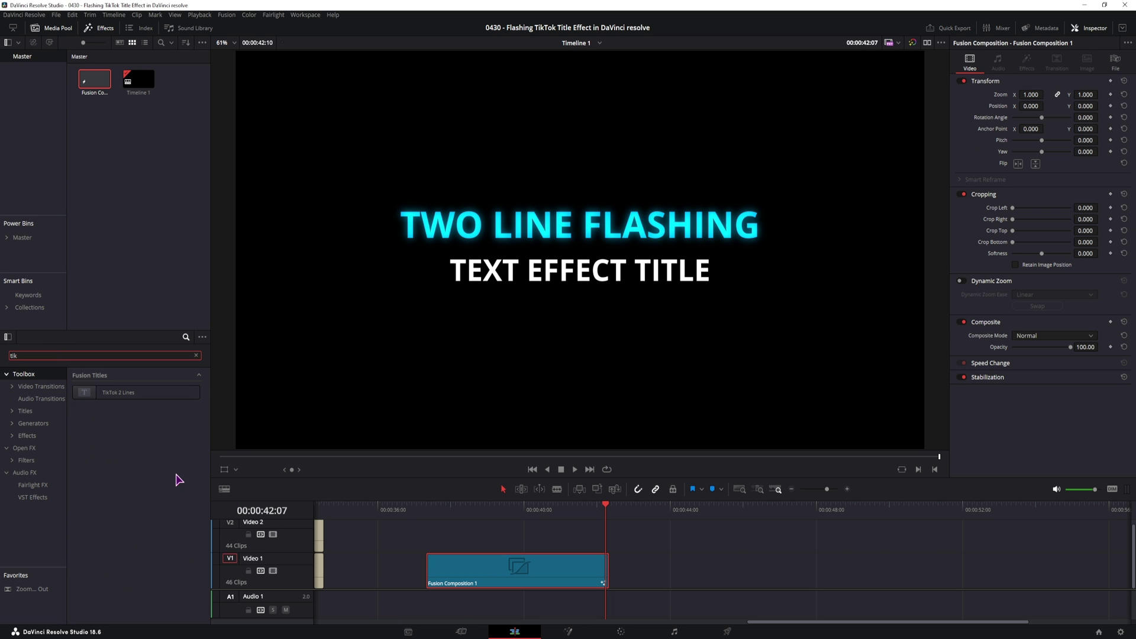
{"action": "left_click", "coordinate": [647, 513]}
{"action": "left_click_drag", "start_coordinate": [142, 394], "coordinate": [645, 580]}
{"action": "left_click", "coordinate": [700, 574]}
{"action": "key", "text": "space"}
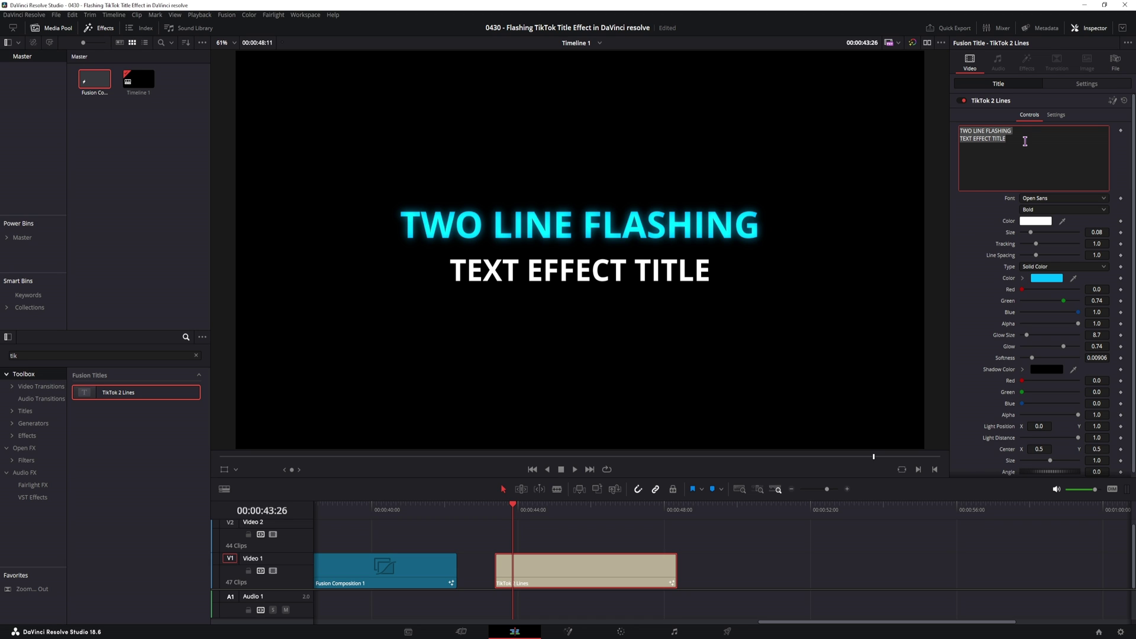
Retype the title as 'Flashing text' and 'like TikTok effect' on two lines
{"action": "type", "text": "Flashing text"}
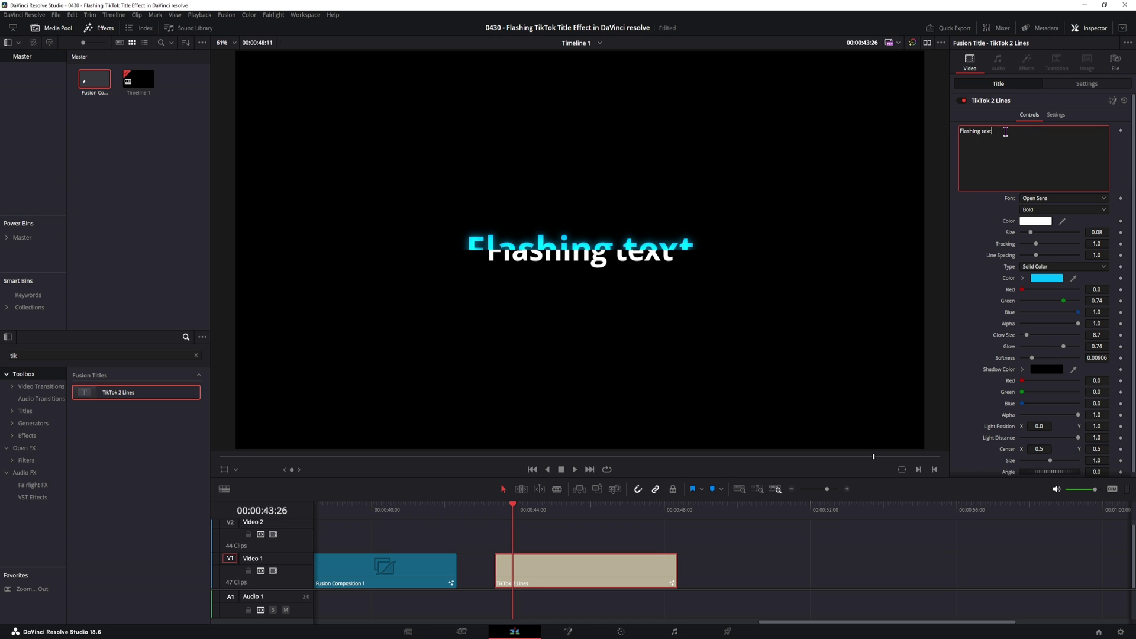
{"action": "key", "text": "Return"}
{"action": "type", "text": "like TikTok effect"}
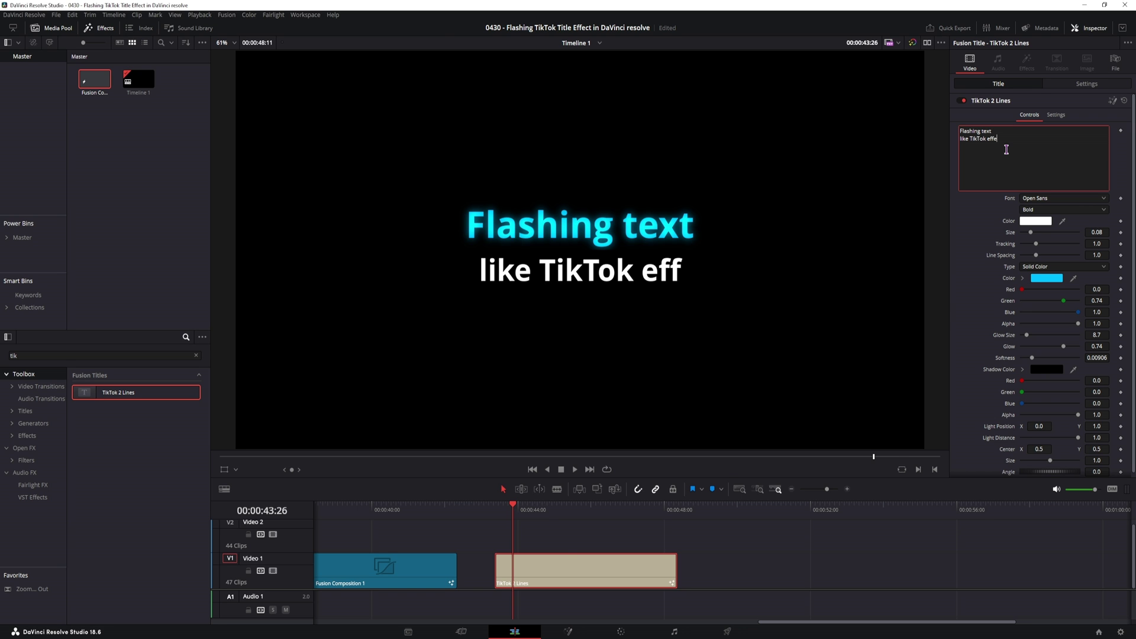
{"action": "left_click", "coordinate": [511, 517]}
{"action": "key", "text": "space"}
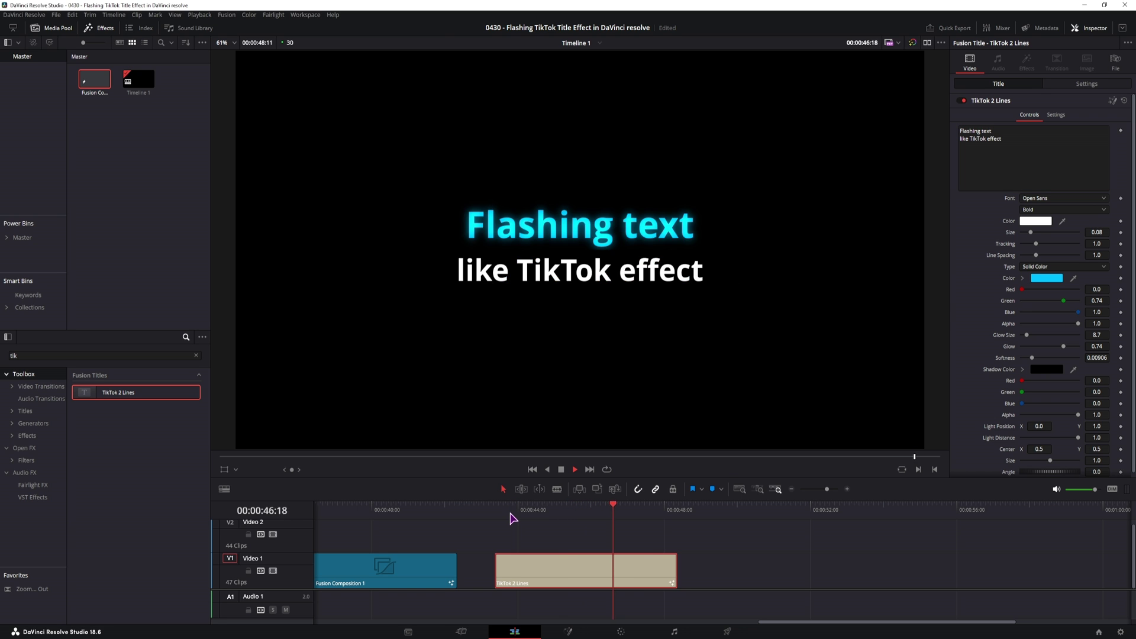
Colour the title's first line yellow and second line green
{"action": "left_click", "coordinate": [576, 521]}
{"action": "left_click", "coordinate": [1047, 278]}
{"action": "left_click", "coordinate": [645, 256]}
{"action": "left_click_drag", "start_coordinate": [633, 229], "coordinate": [790, 296]}
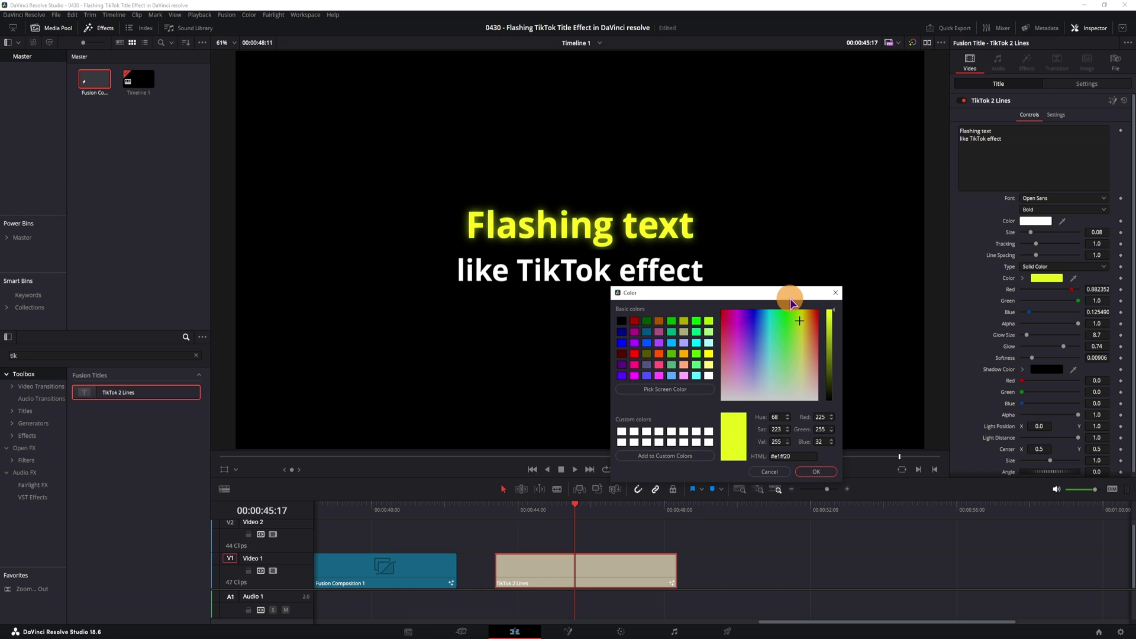
{"action": "left_click", "coordinate": [816, 472]}
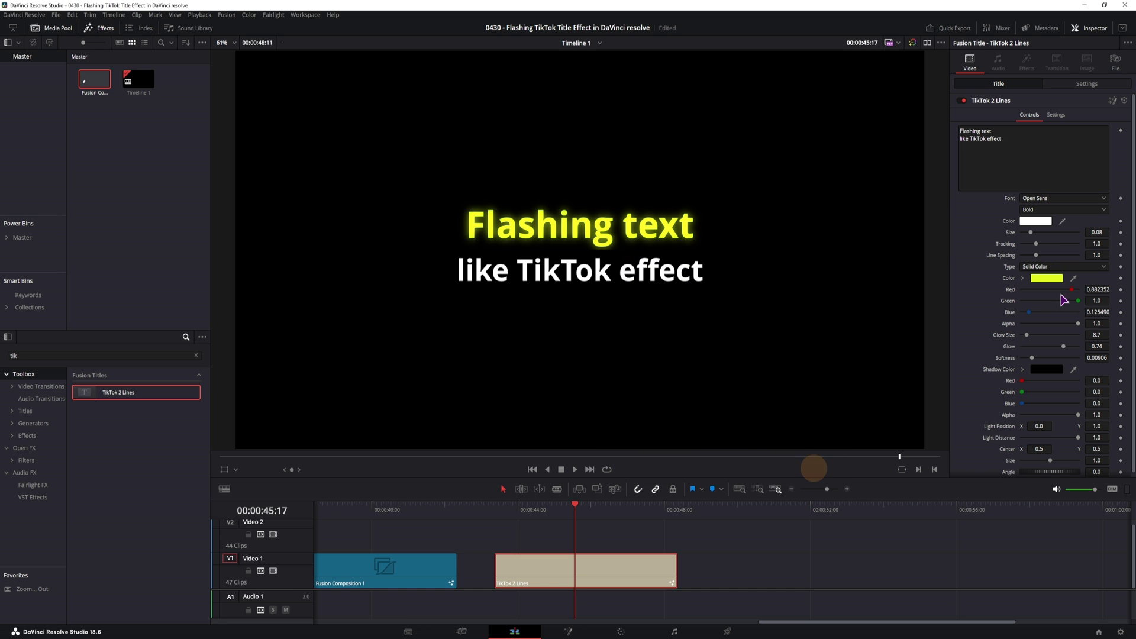
{"action": "left_click", "coordinate": [1036, 221]}
{"action": "left_click", "coordinate": [620, 257]}
{"action": "left_click_drag", "start_coordinate": [642, 228], "coordinate": [840, 337]}
{"action": "left_click", "coordinate": [852, 516]}
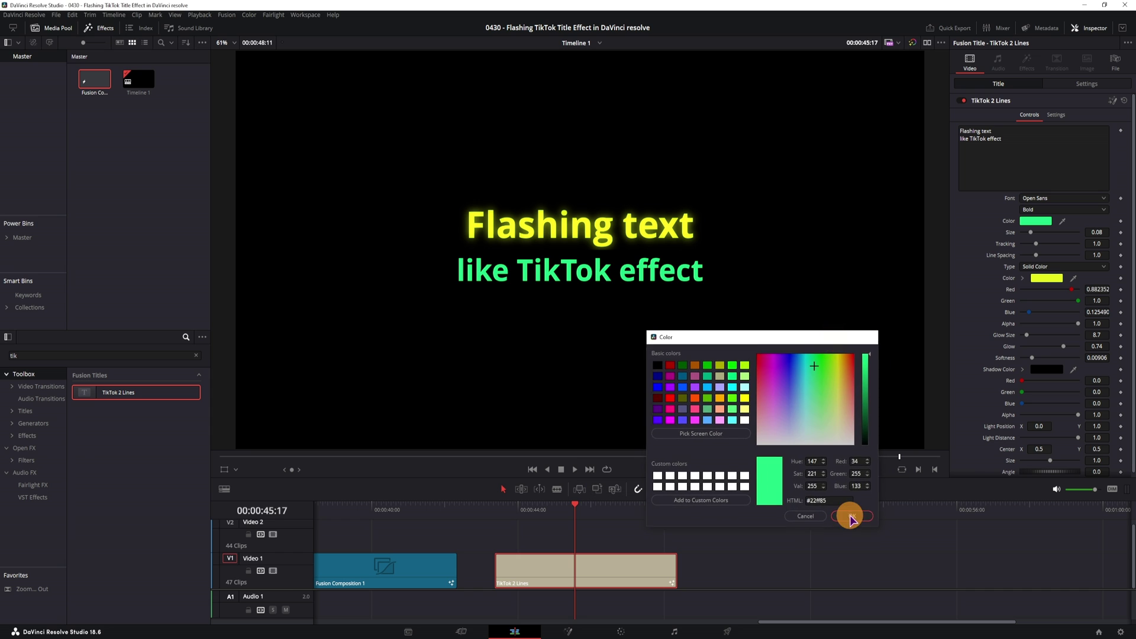
Set font OCRB, line spacing 1.684, Light Distance 1.0 and angle about 15.7
{"action": "left_click", "coordinate": [1045, 198]}
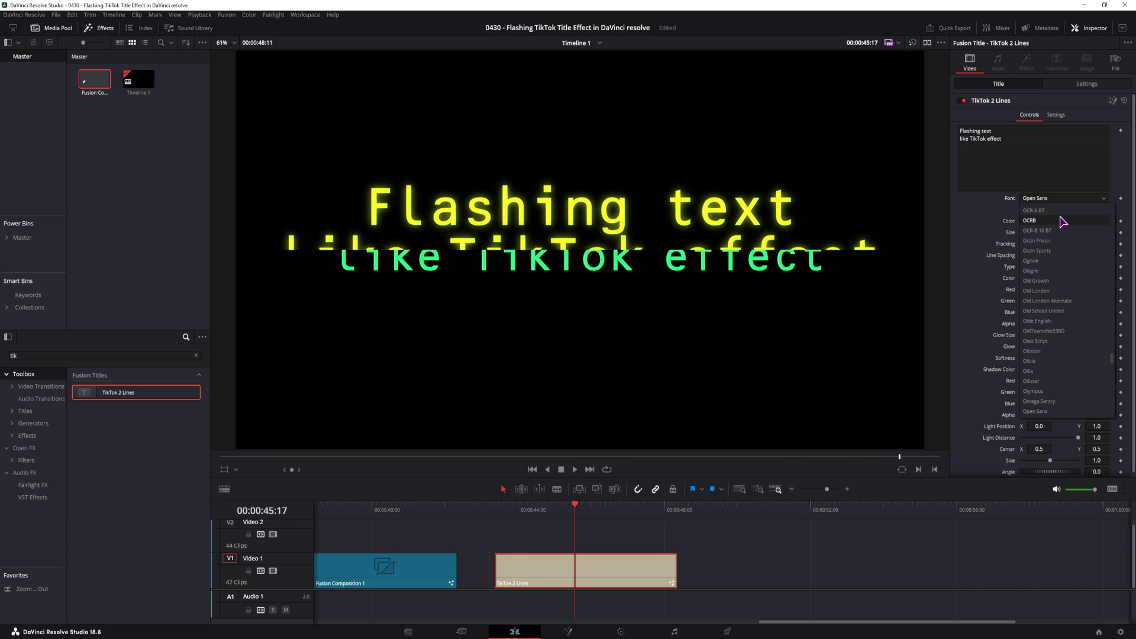
{"action": "left_click", "coordinate": [1062, 221]}
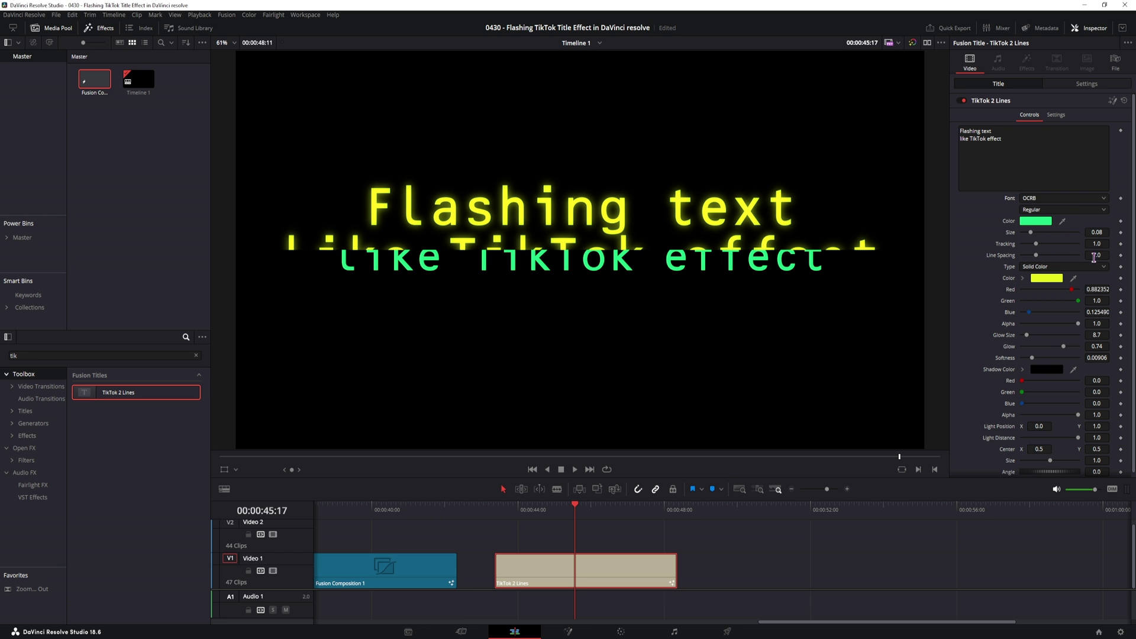
{"action": "left_click_drag", "start_coordinate": [1097, 255], "coordinate": [806, 284]}
{"action": "scroll", "coordinate": [1029, 435], "scroll_direction": "down", "scroll_amount": 1}
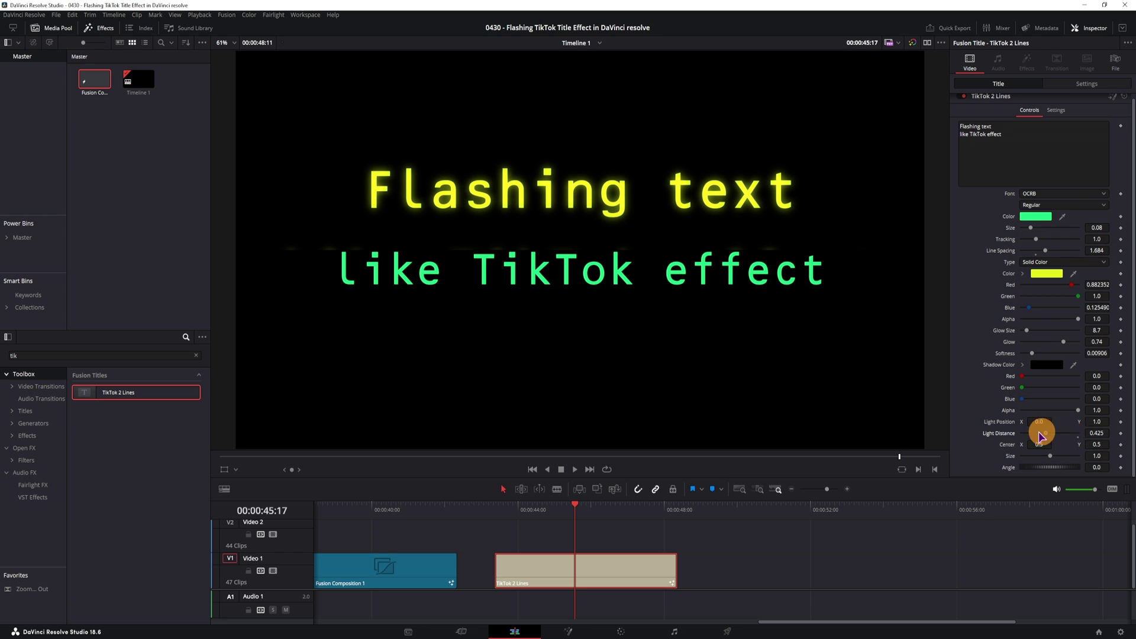
{"action": "left_click_drag", "start_coordinate": [1028, 435], "coordinate": [1081, 426]}
{"action": "left_click_drag", "start_coordinate": [1043, 469], "coordinate": [975, 456]}
{"action": "key", "text": "slash"}
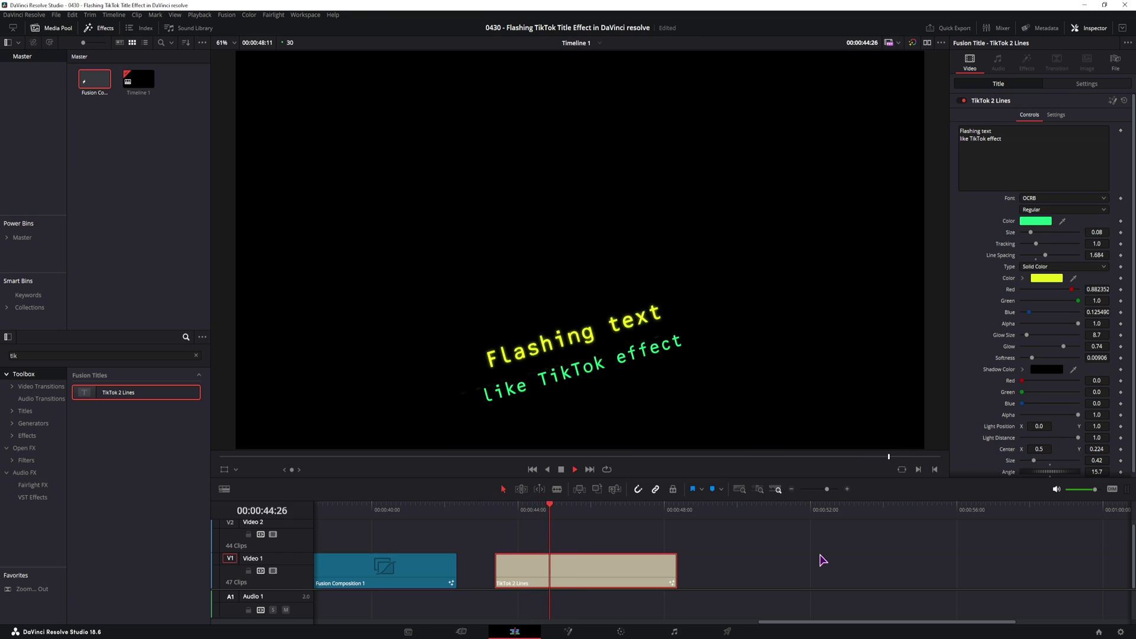